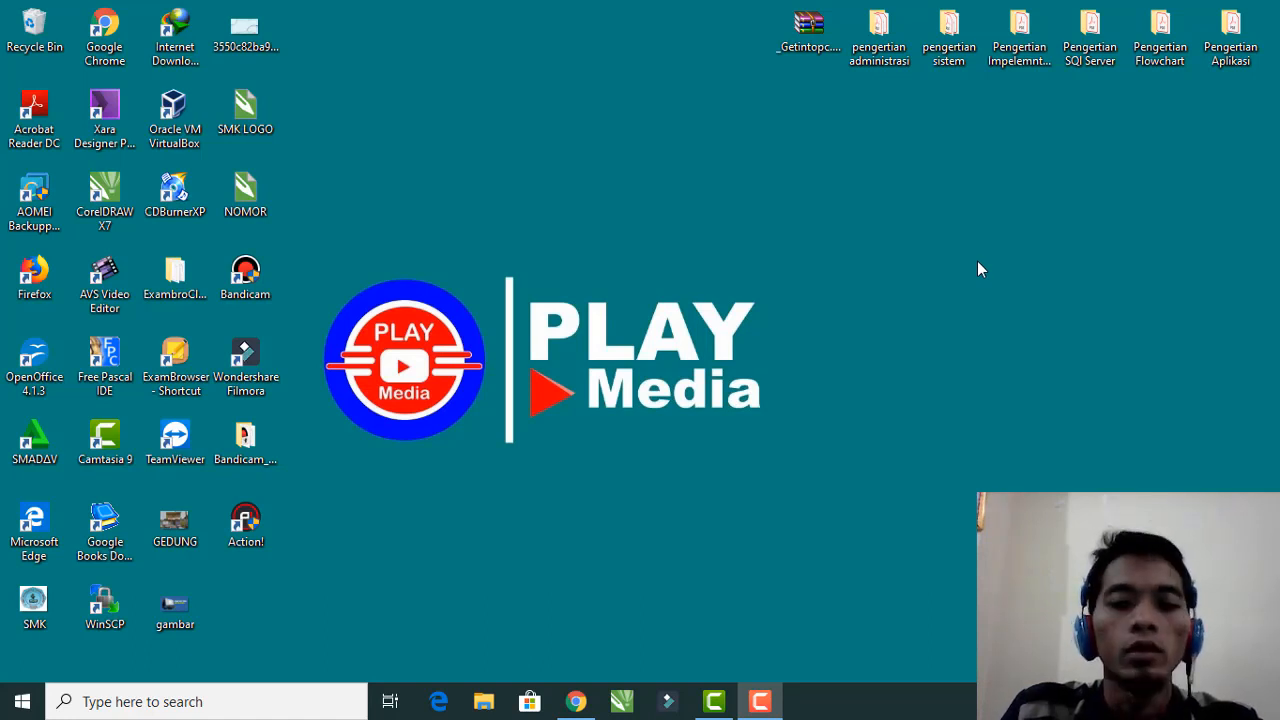
- Open Google Chrome and sign out of the Google accounts
left_click(577, 703)
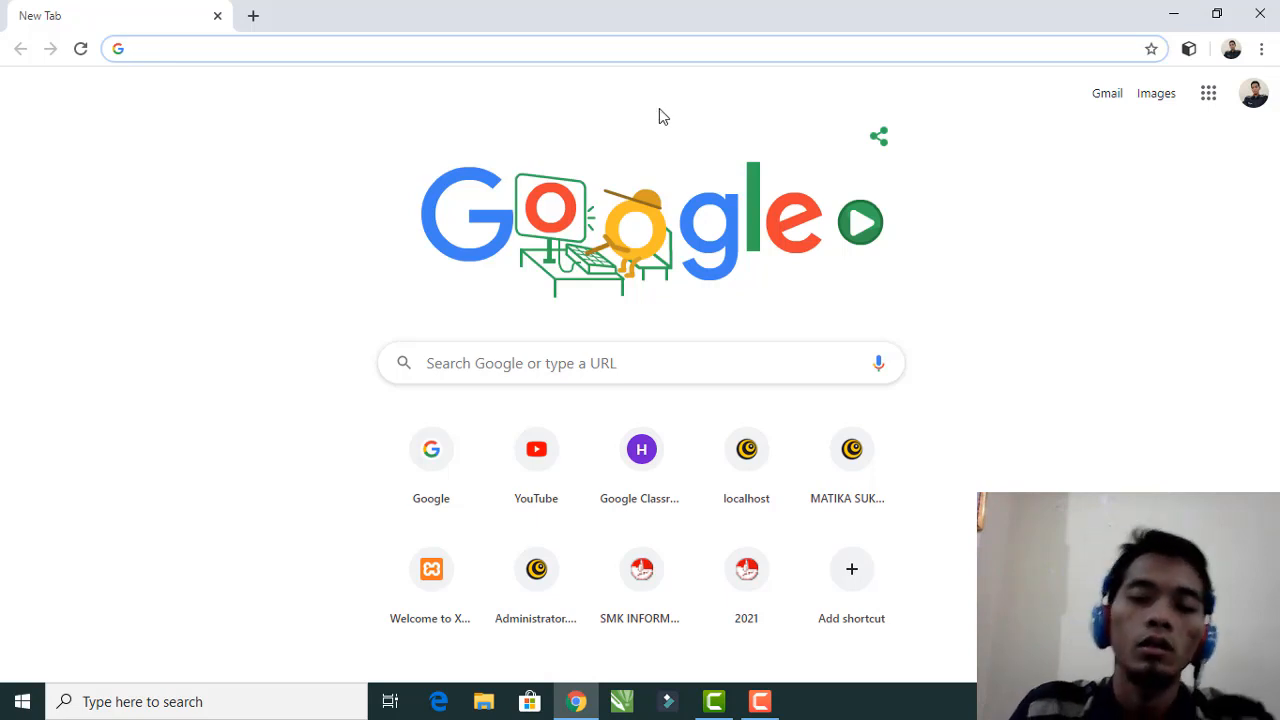
left_click(1253, 92)
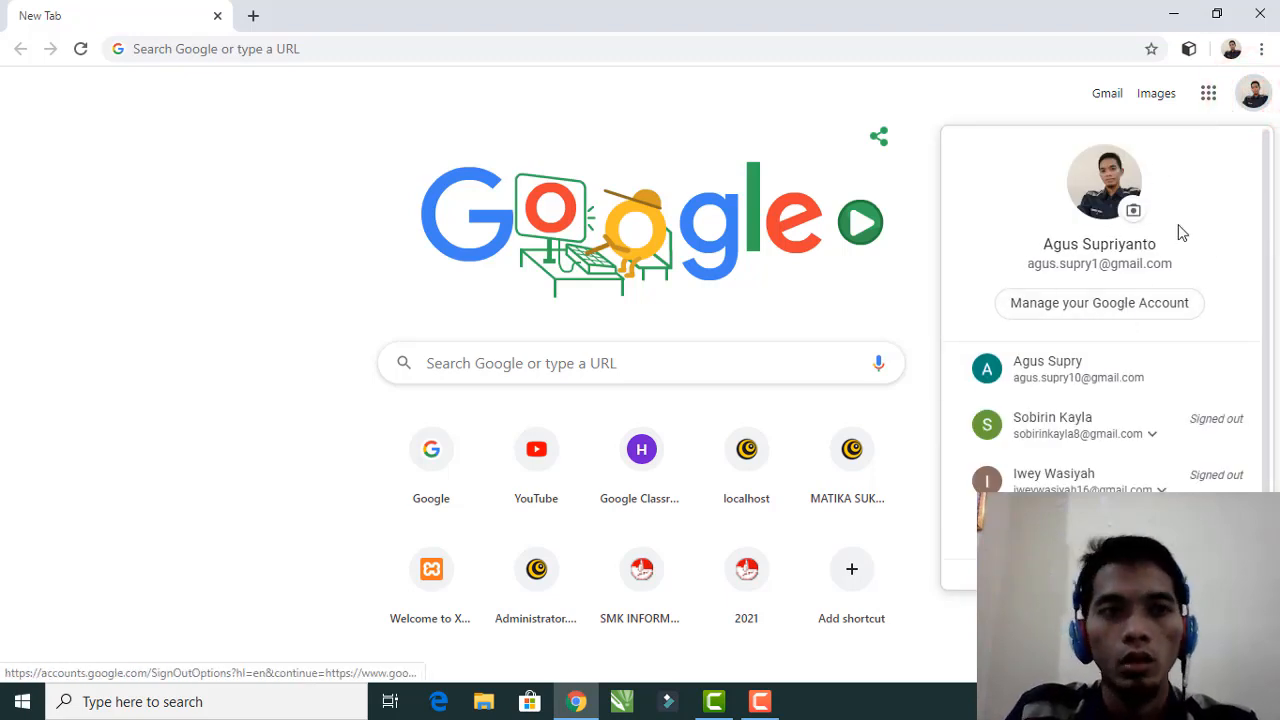
scroll(1096, 255, "down", 1)
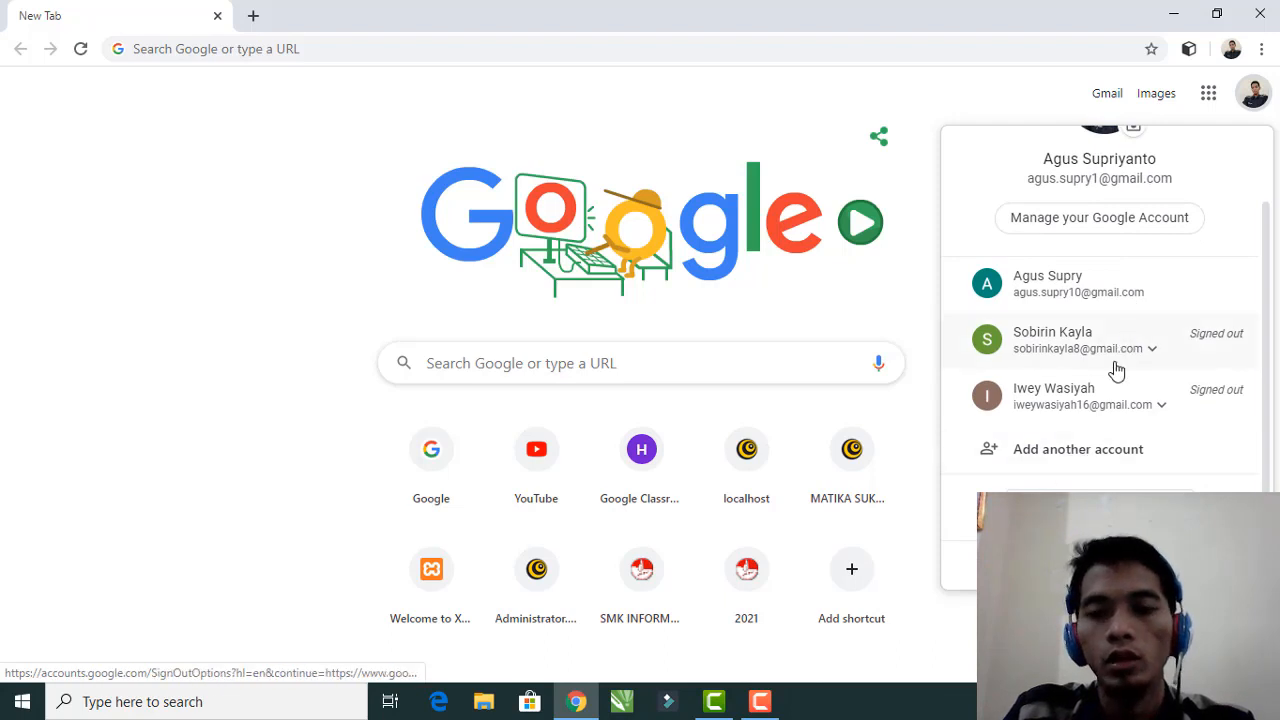
left_click(1099, 512)
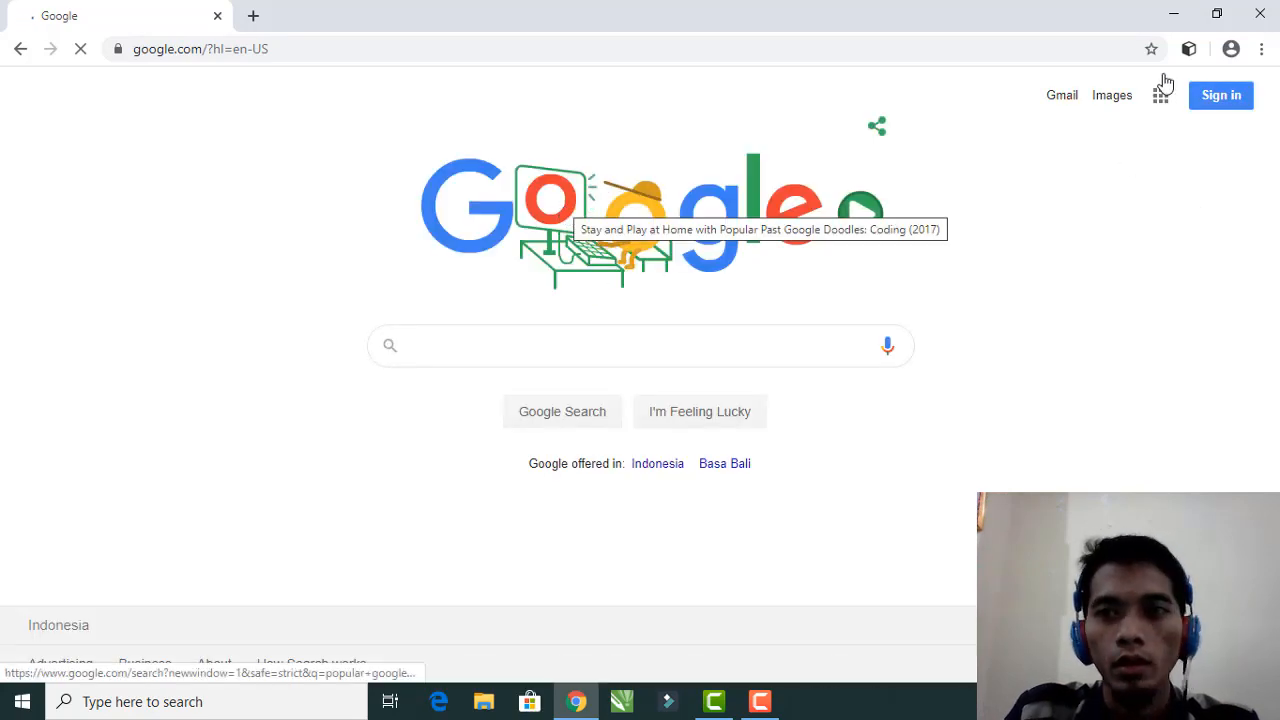
- Sign in to Google with the first listed account, entering the account password
left_click(1226, 98)
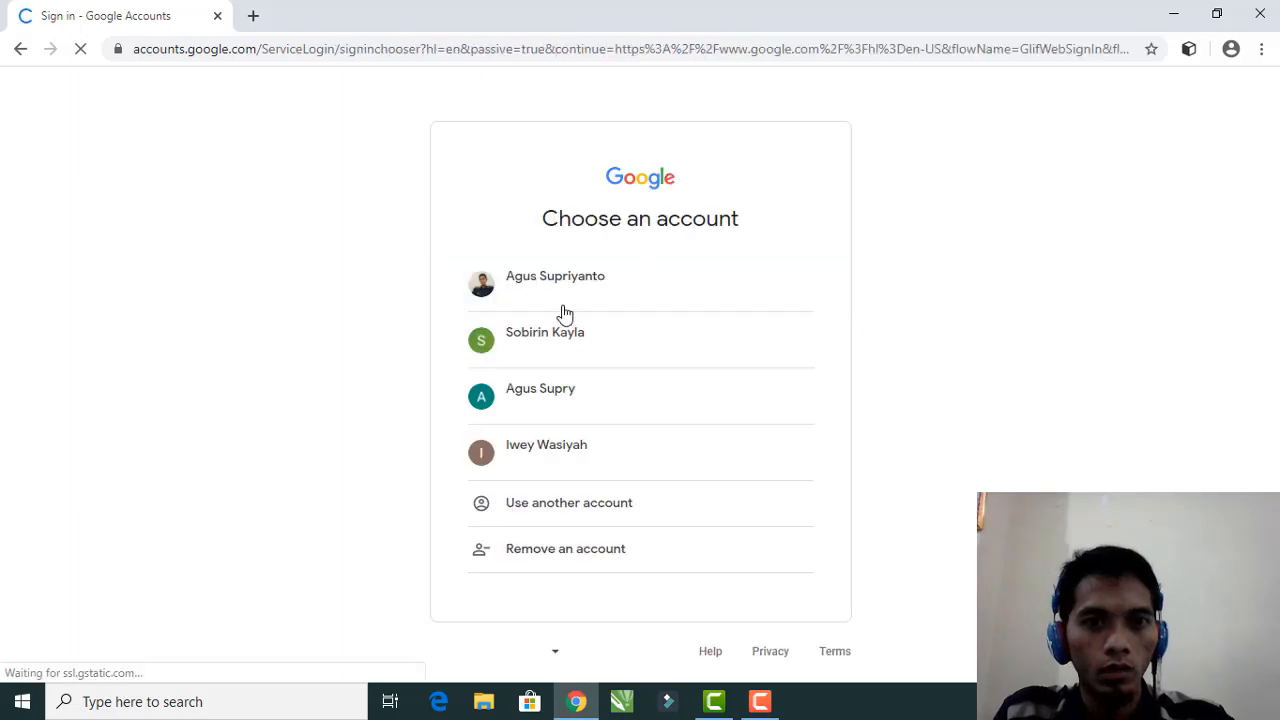
left_click(618, 291)
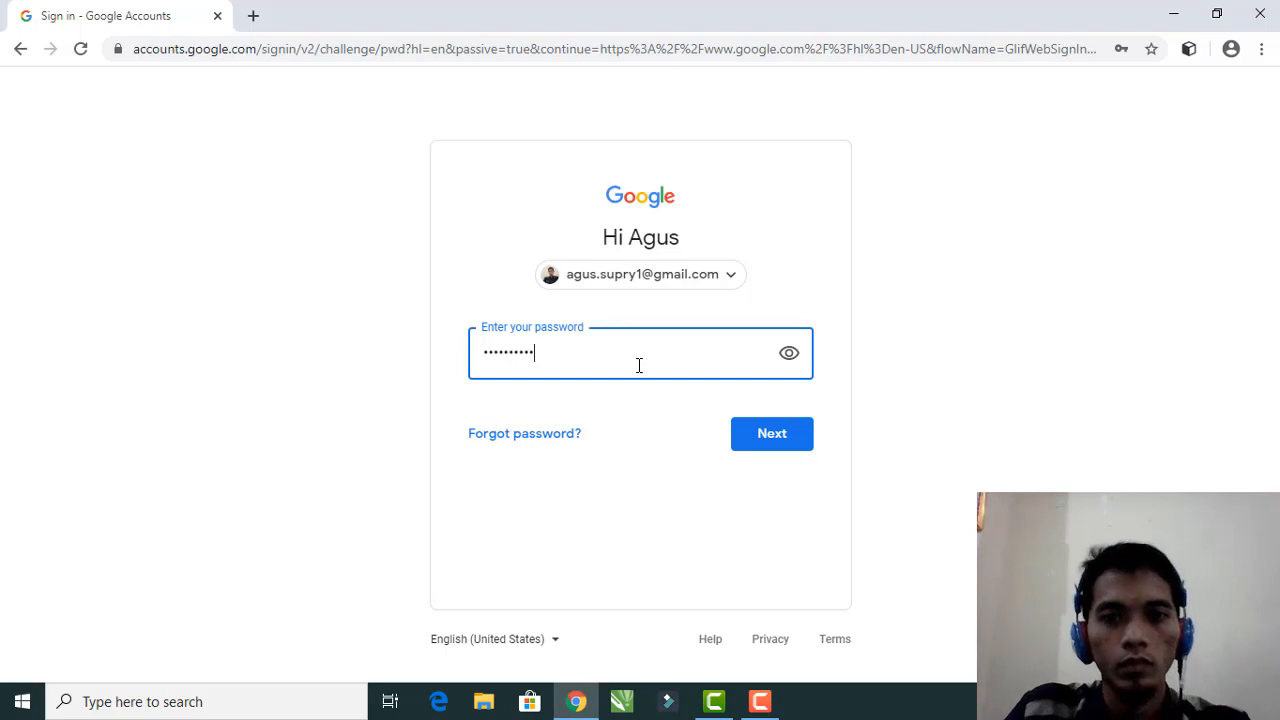
left_click(769, 438)
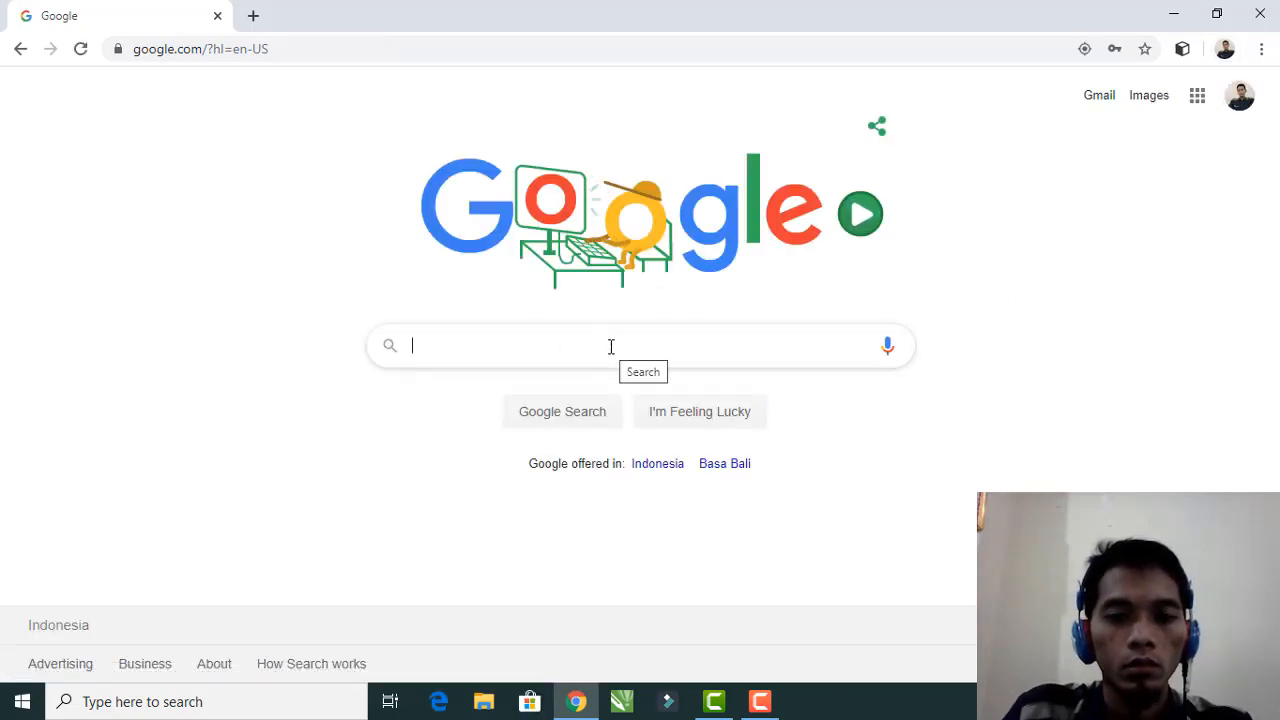
- Search Google for "classroom"
type("c")
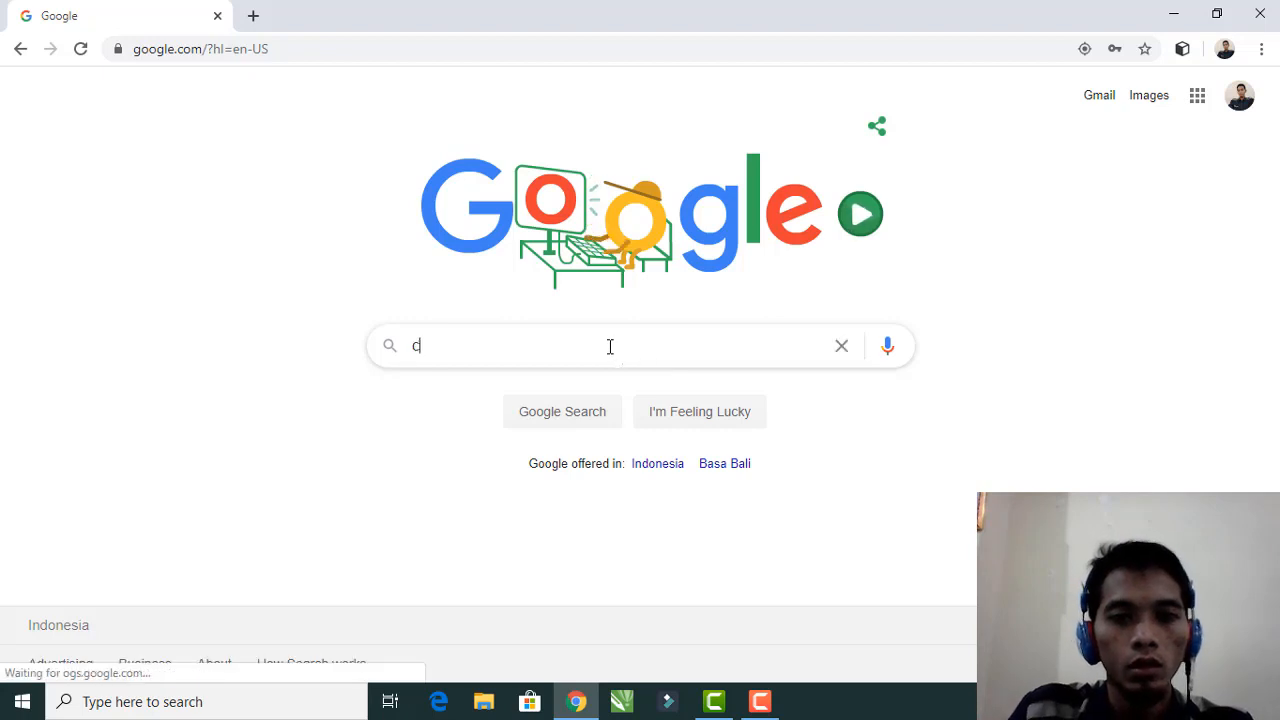
type("l")
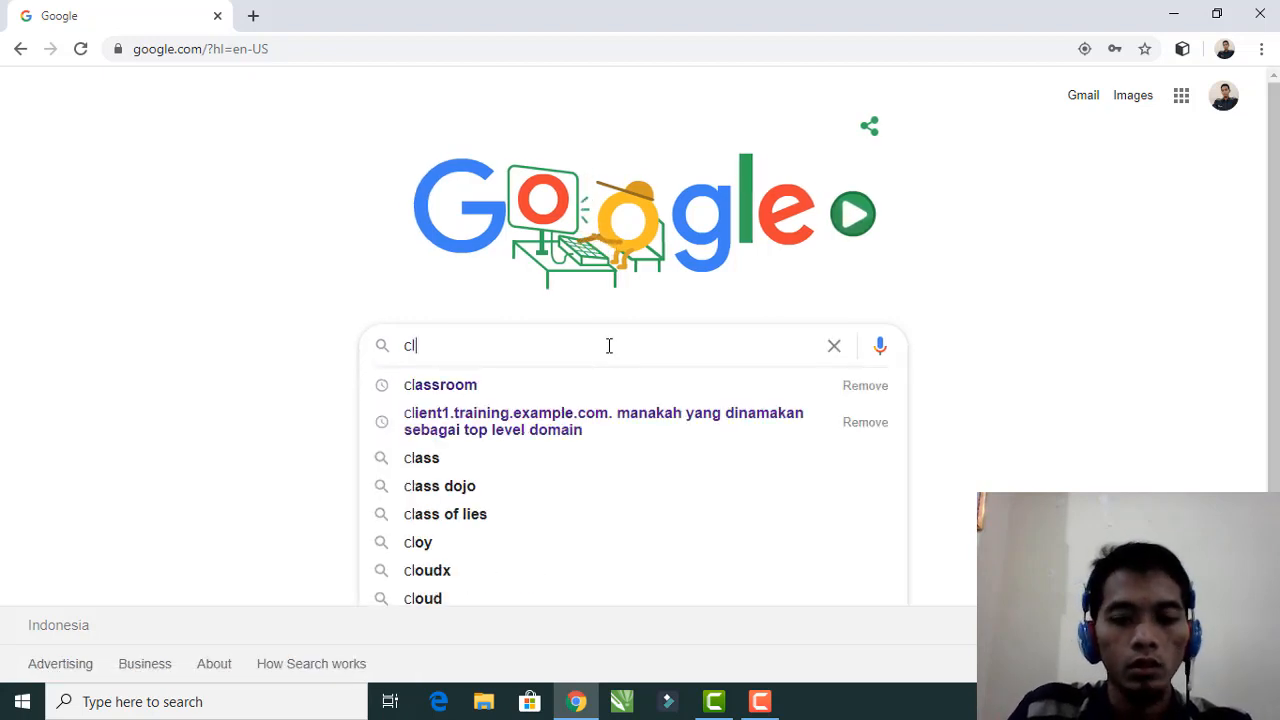
key("Down")
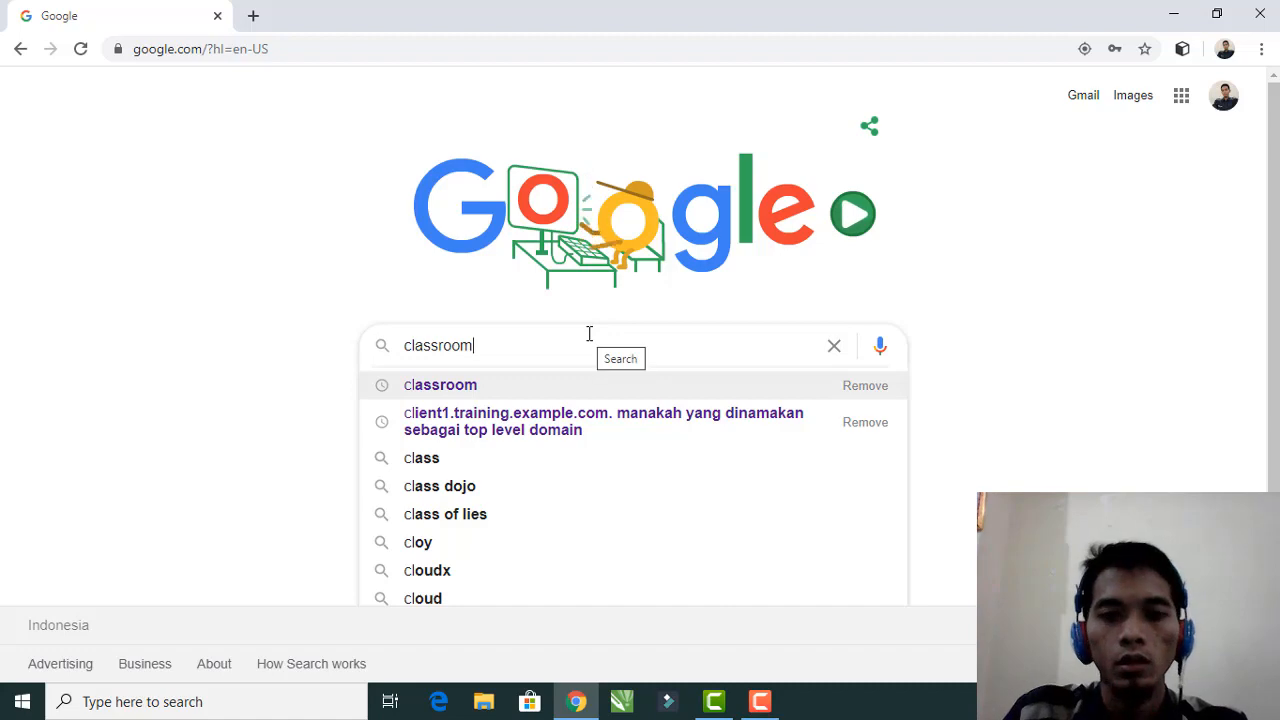
key("Return")
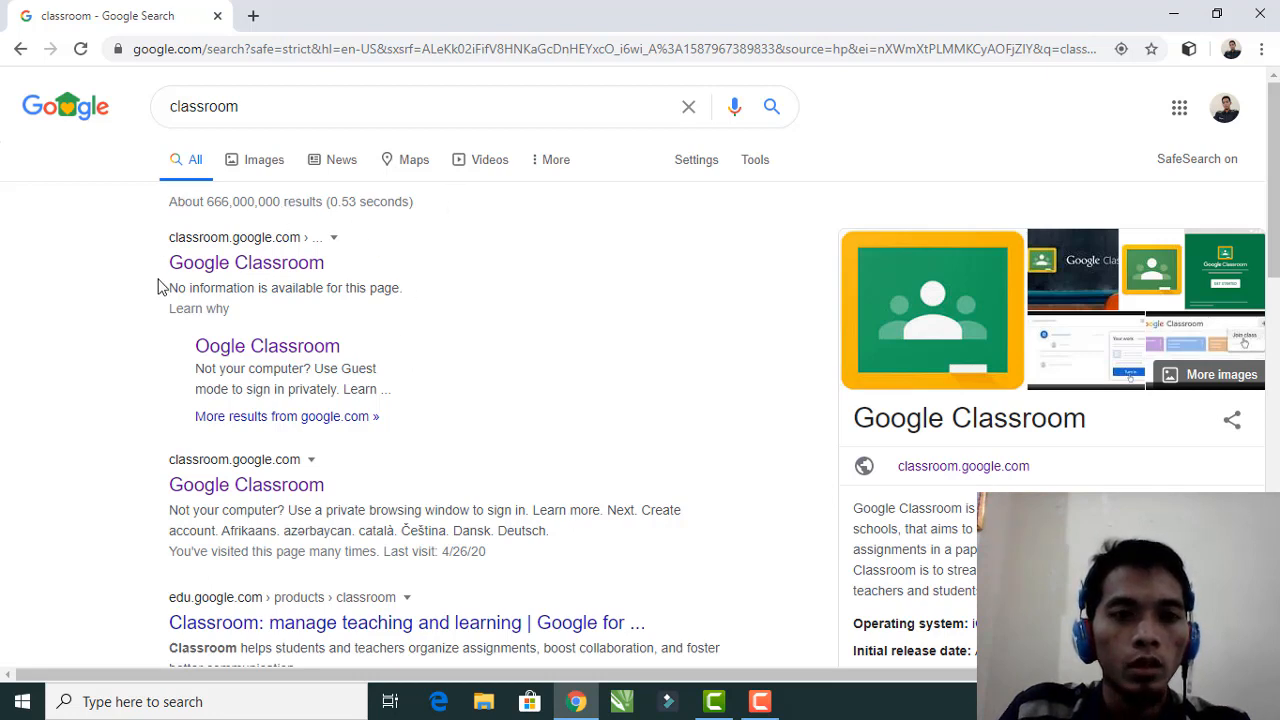
- Examine the search results for links that lead to Google Classroom
left_click(137, 253)
left_click_drag(135, 252, 410, 580)
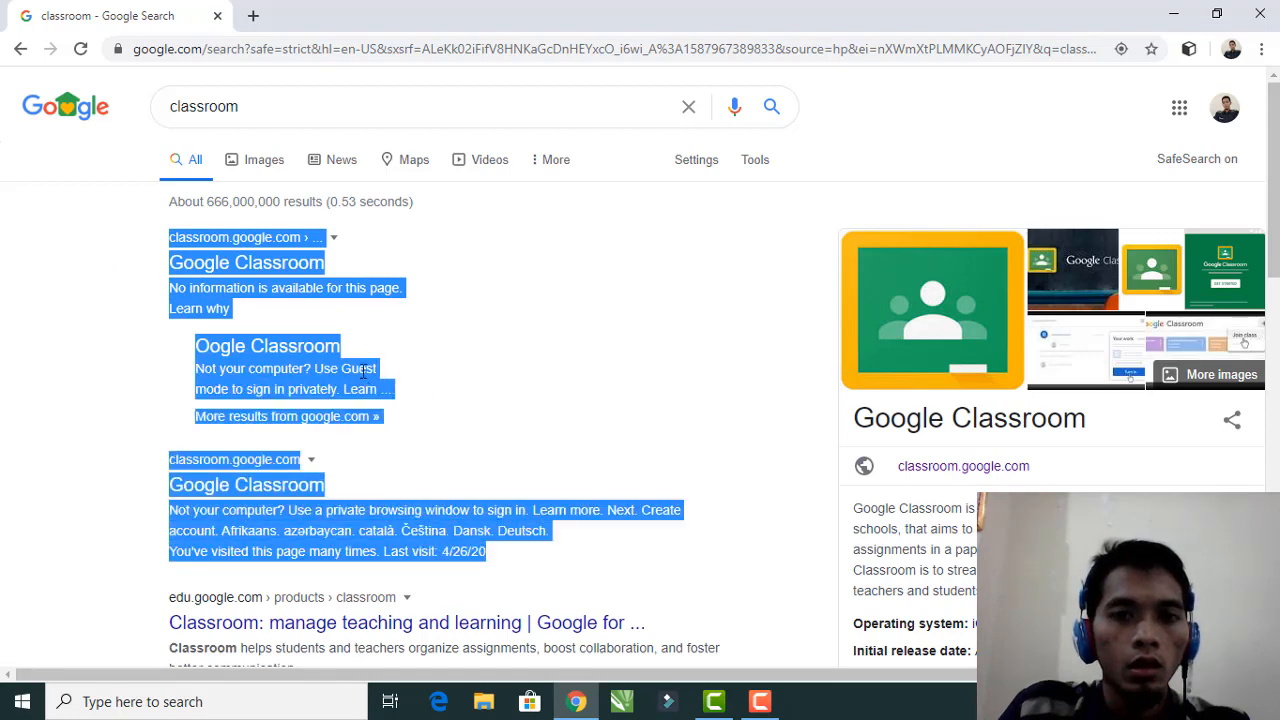
scroll(503, 306, "down", 1)
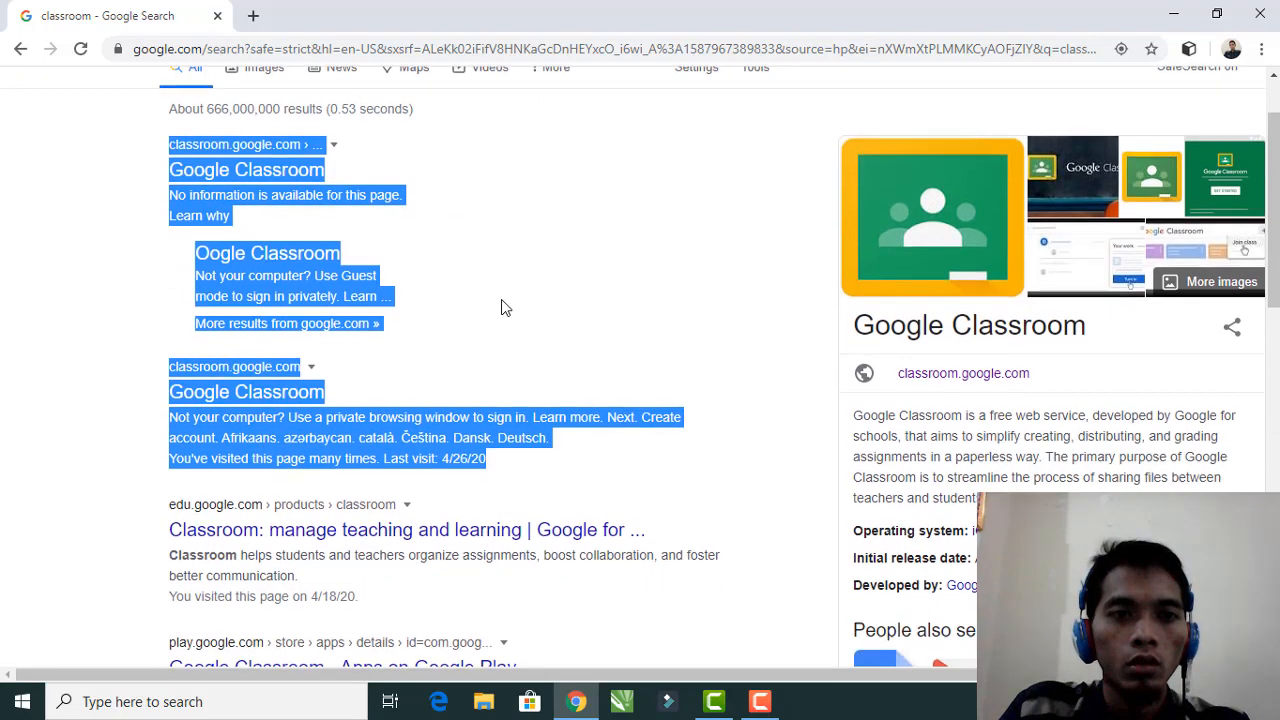
scroll(503, 306, "down", 4)
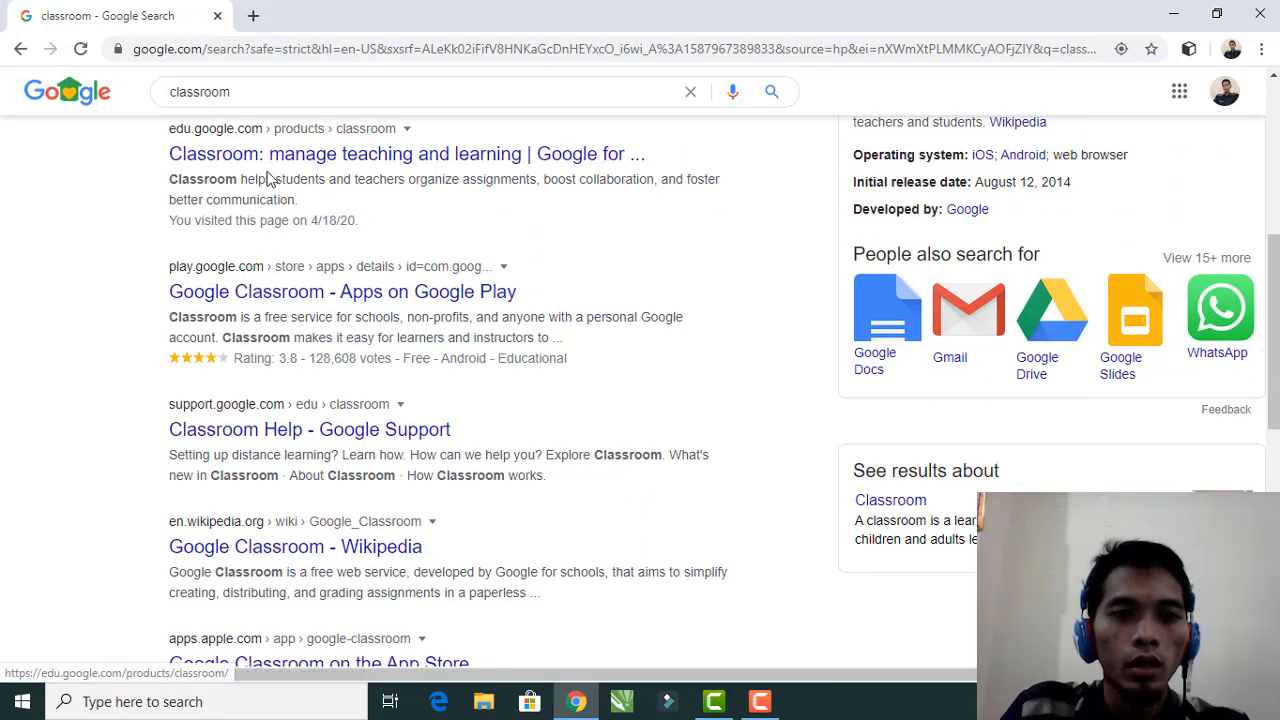
scroll(250, 220, "up", 1)
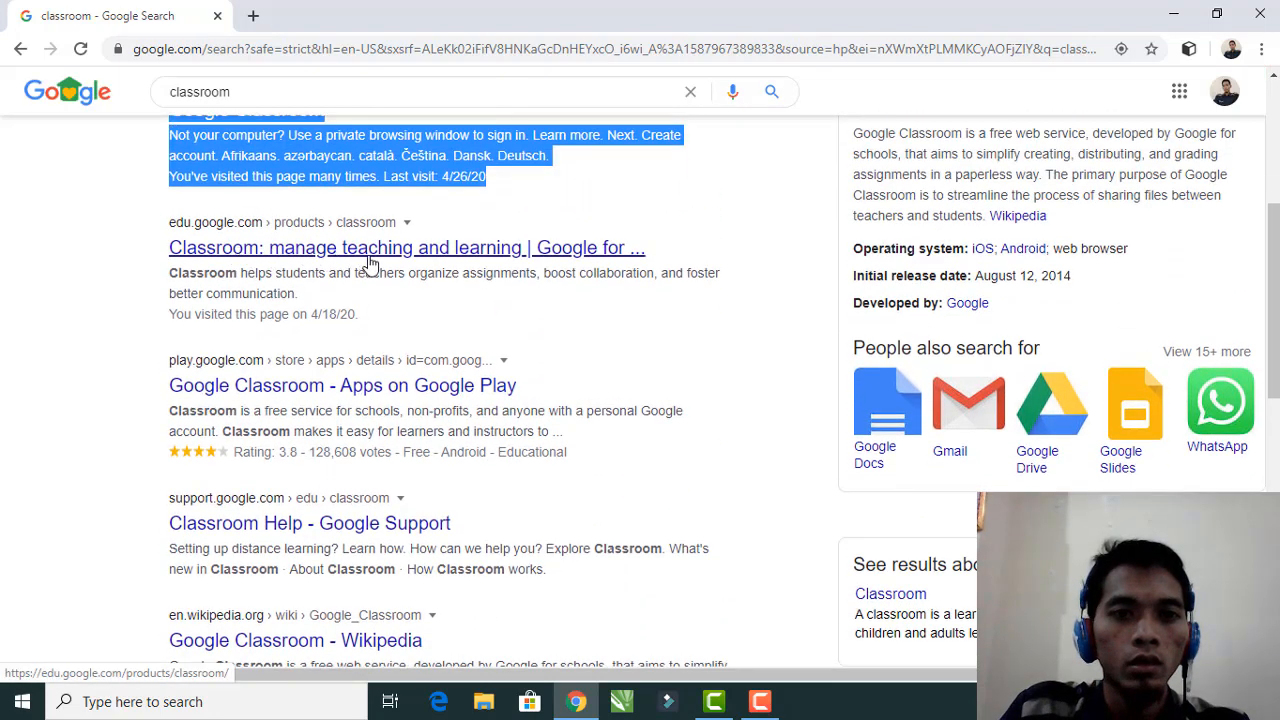
scroll(480, 262, "up", 4)
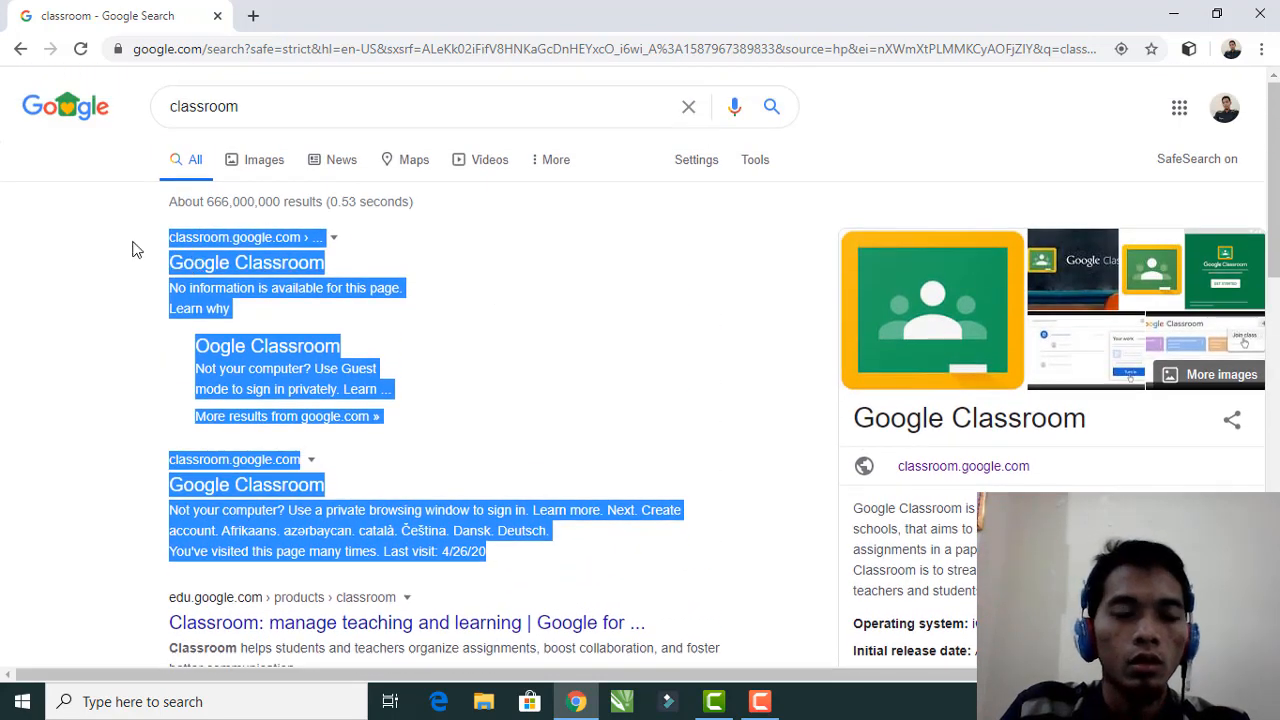
left_click_drag(127, 232, 583, 578)
scroll(440, 336, "down", 1)
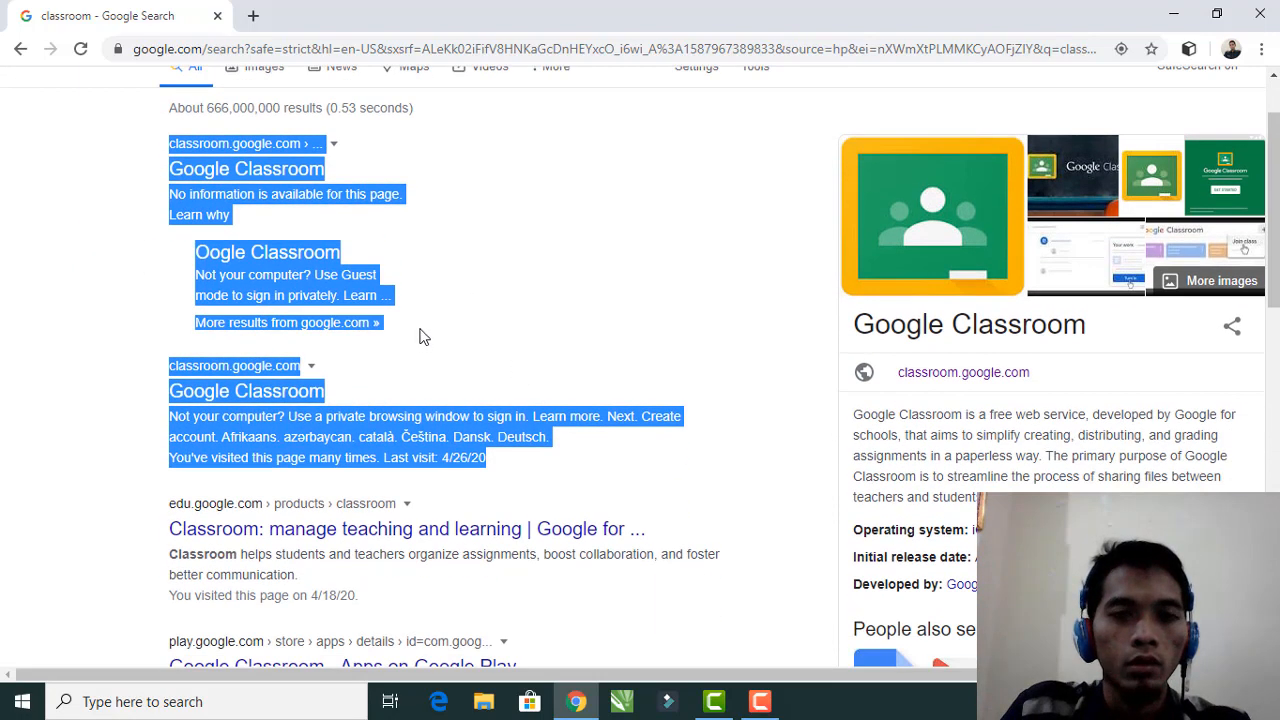
scroll(430, 330, "up", 1)
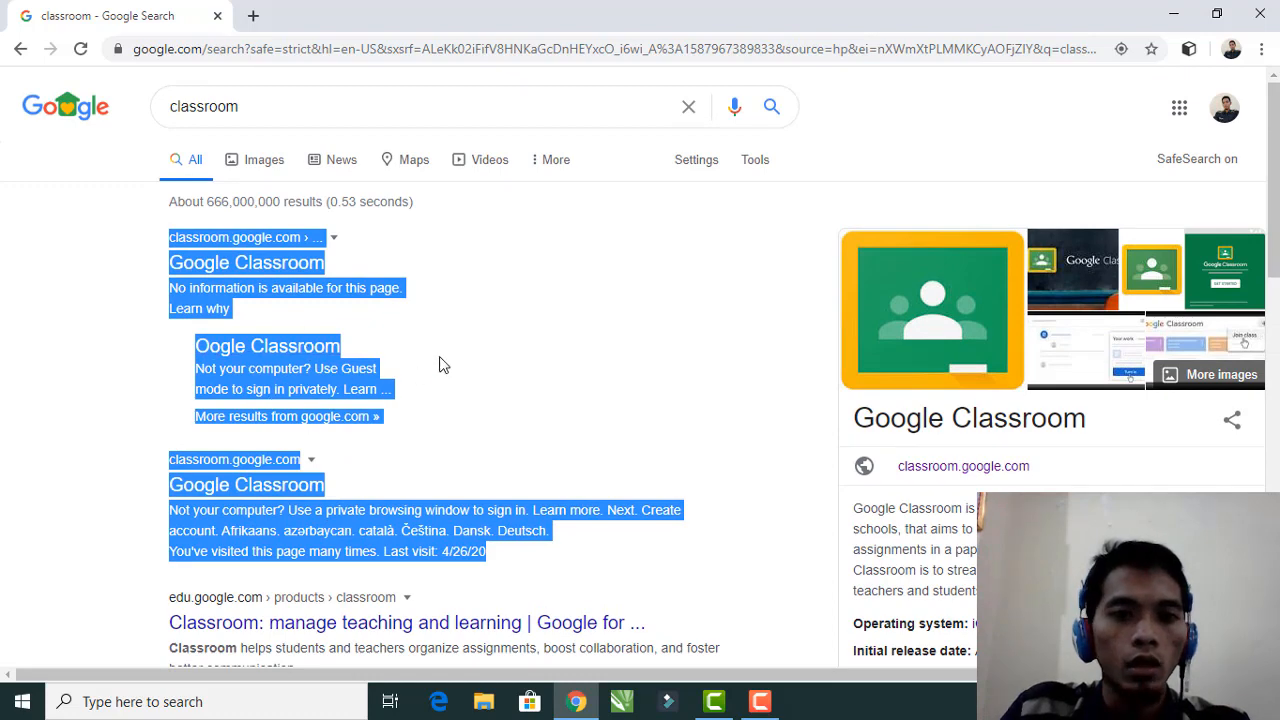
left_click(443, 359)
- Open the "Classroom: manage teaching and learning" result and go to Classroom from that page
scroll(445, 360, "down", 2)
scroll(447, 359, "down", 2)
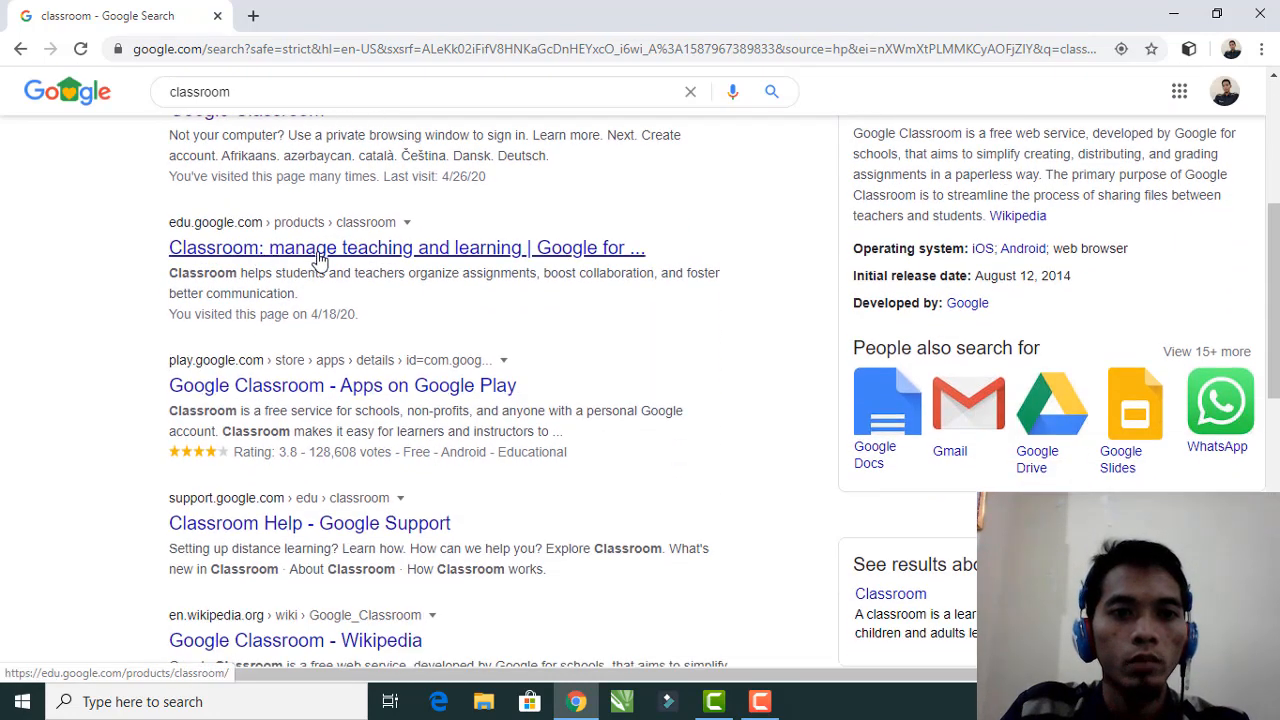
left_click(428, 252)
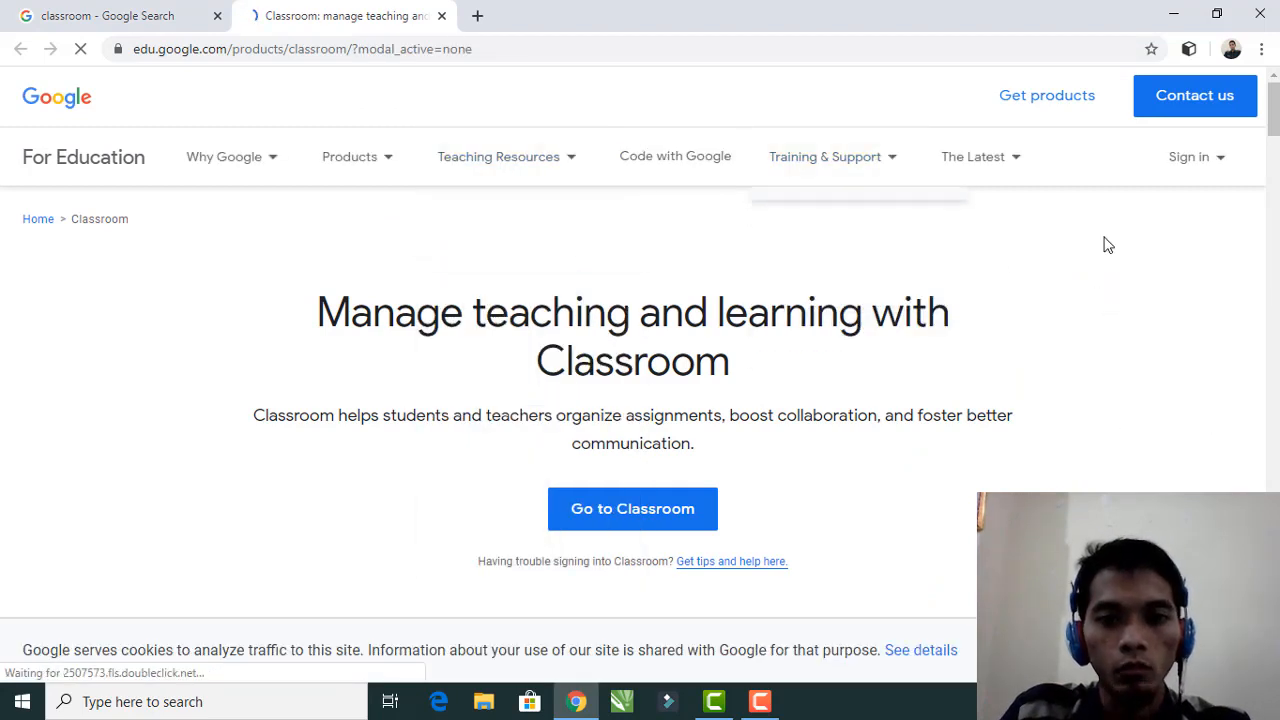
left_click(636, 516)
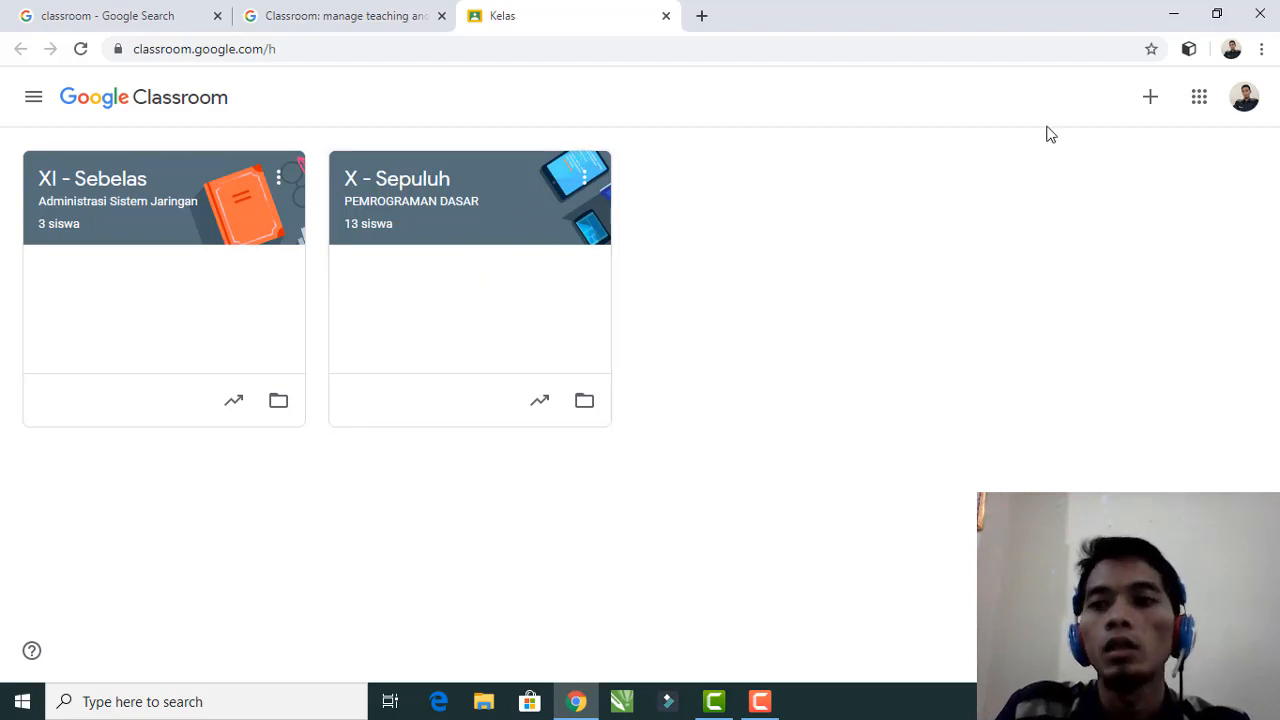
- Start creating a new class and accept the notice about using Classroom at a school with students
left_click(1150, 100)
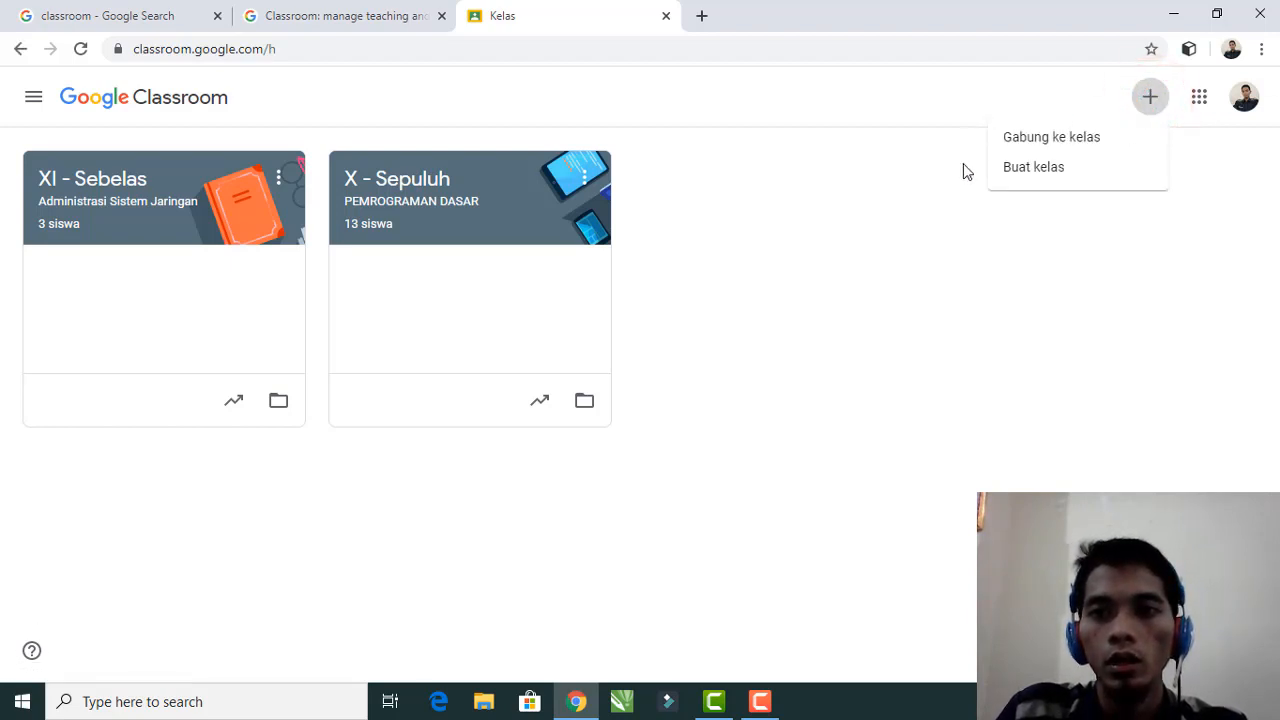
left_click(1056, 170)
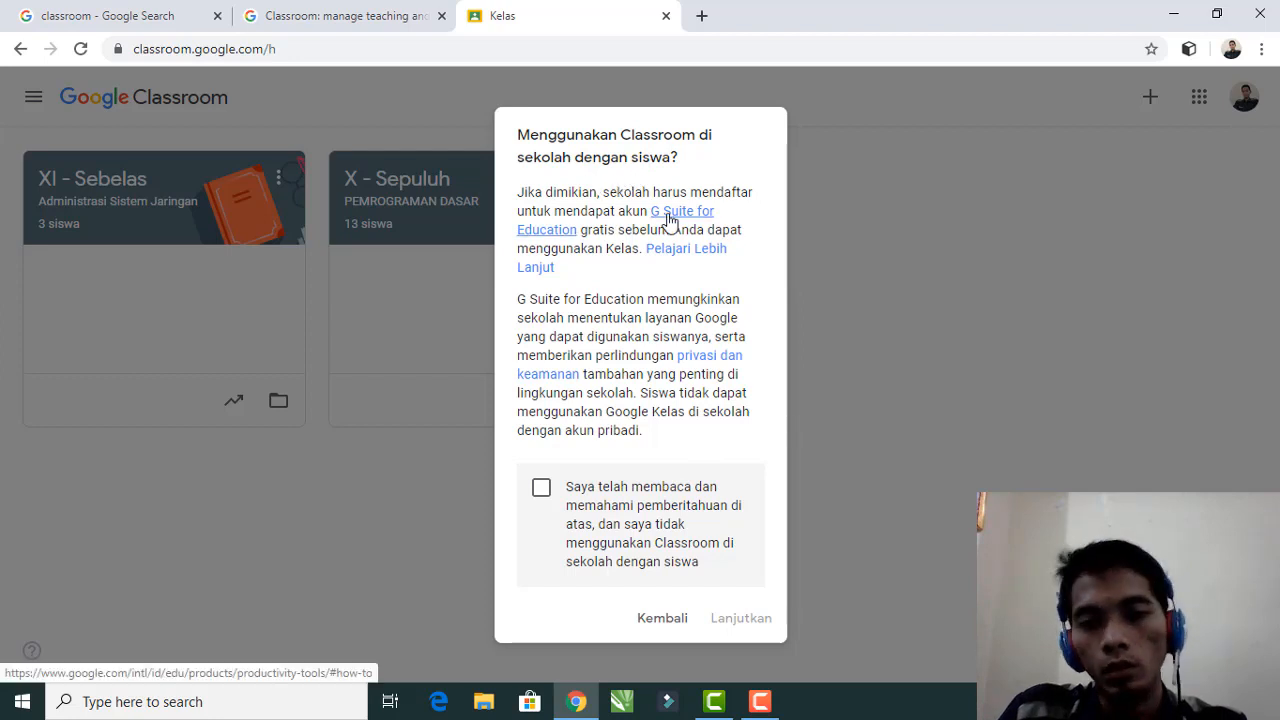
left_click(542, 494)
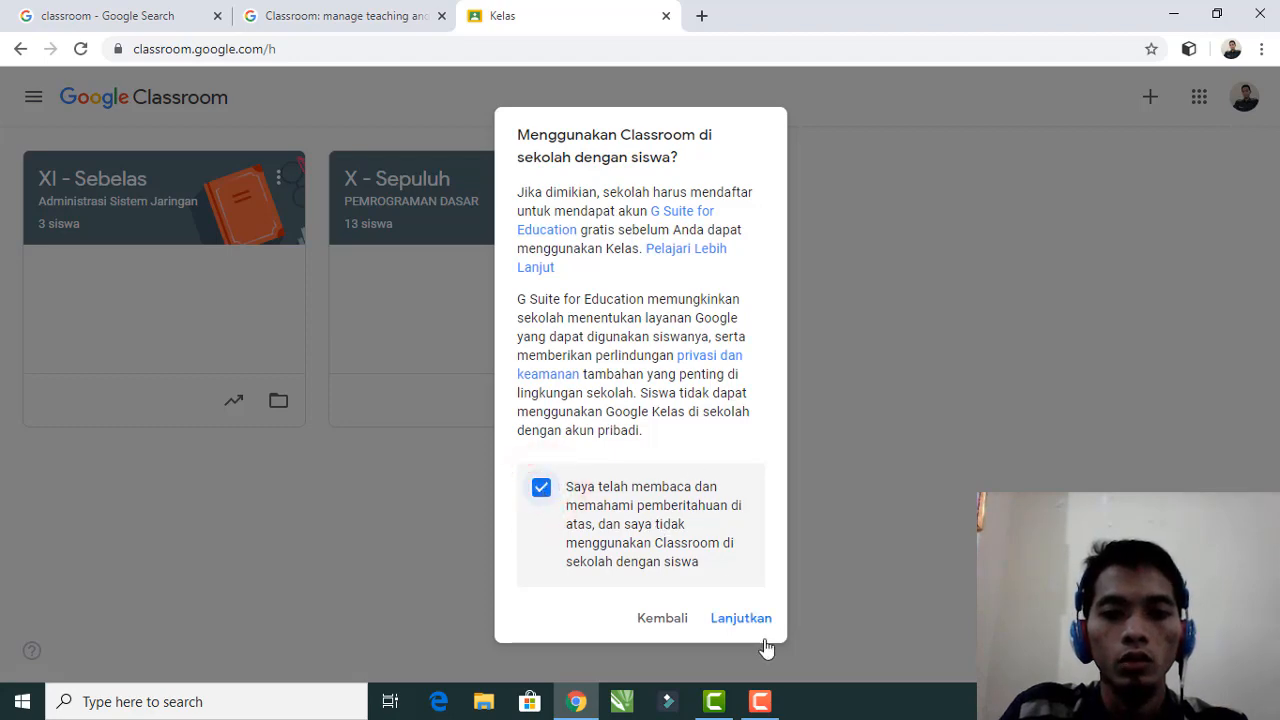
left_click(741, 619)
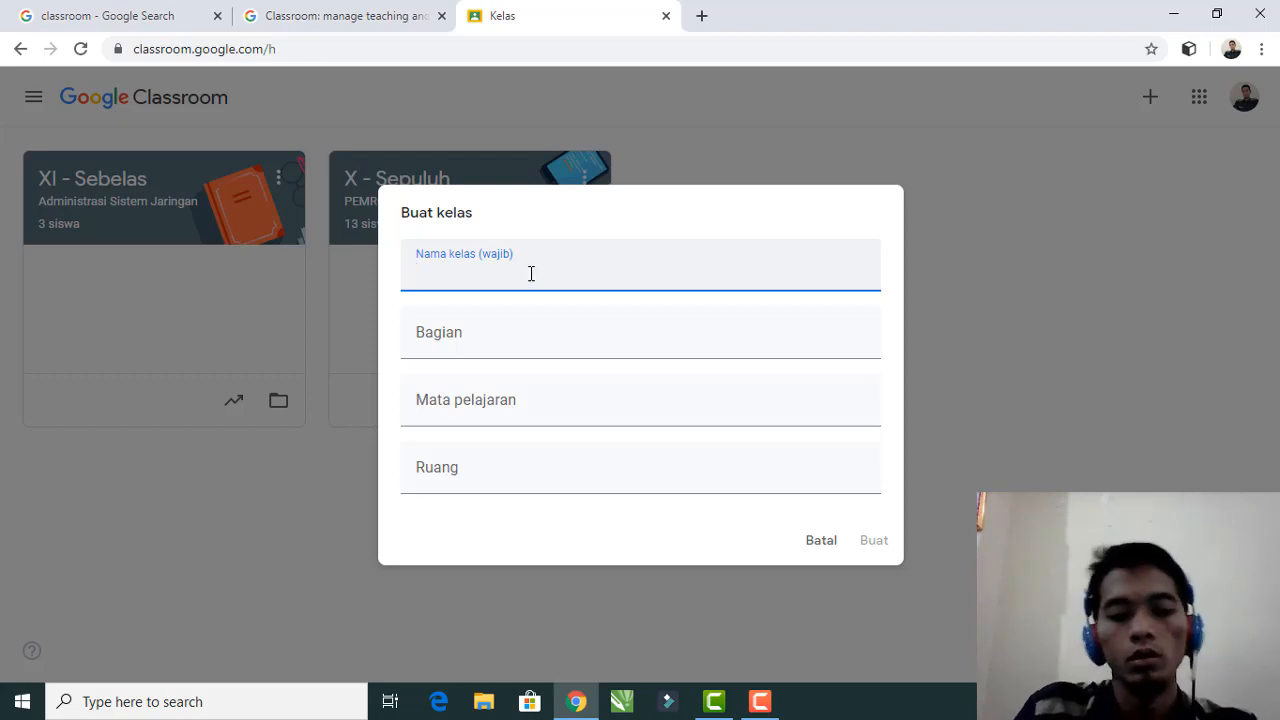
- Name the new class "XII - DUA BELAS"
type("XII -")
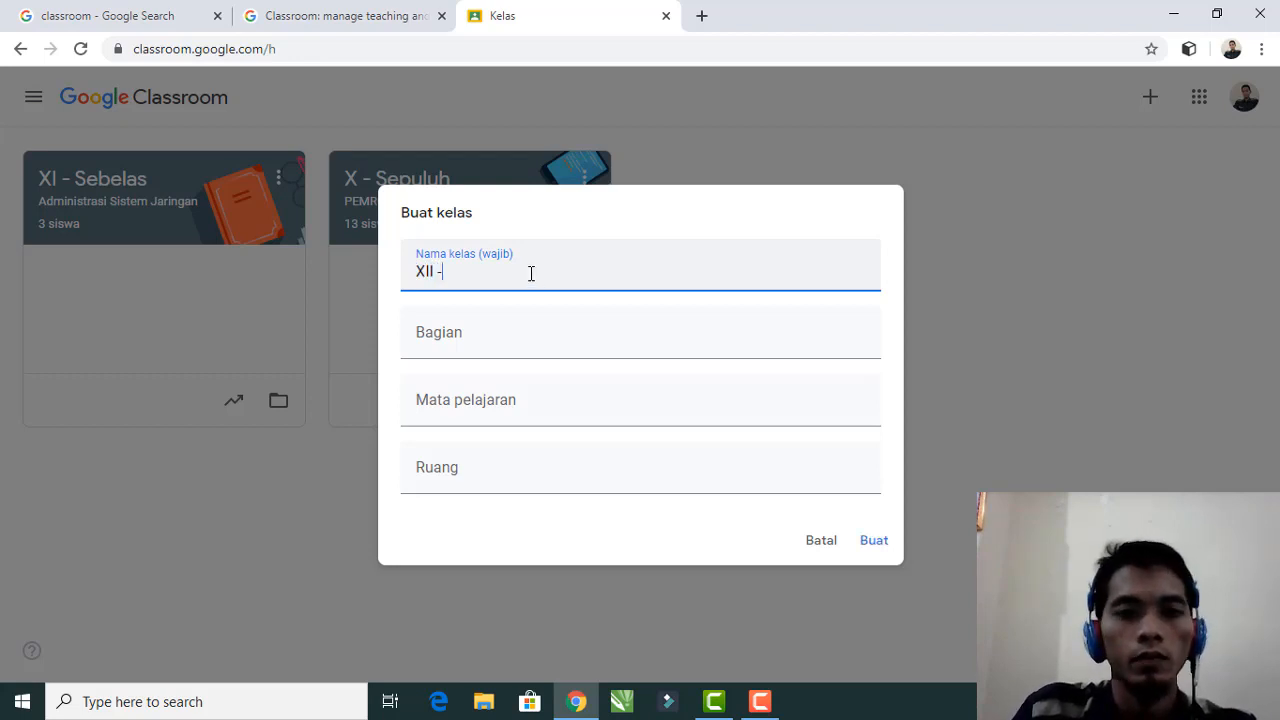
type(" D")
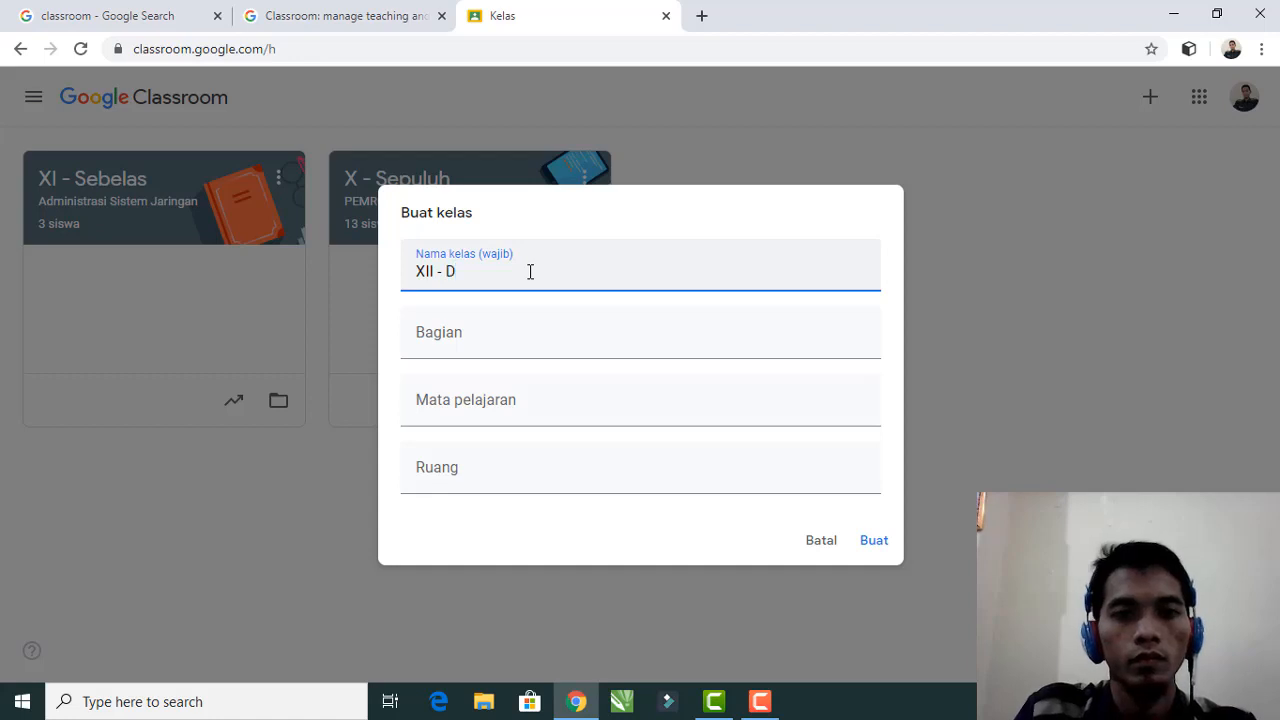
type("UA BELAS")
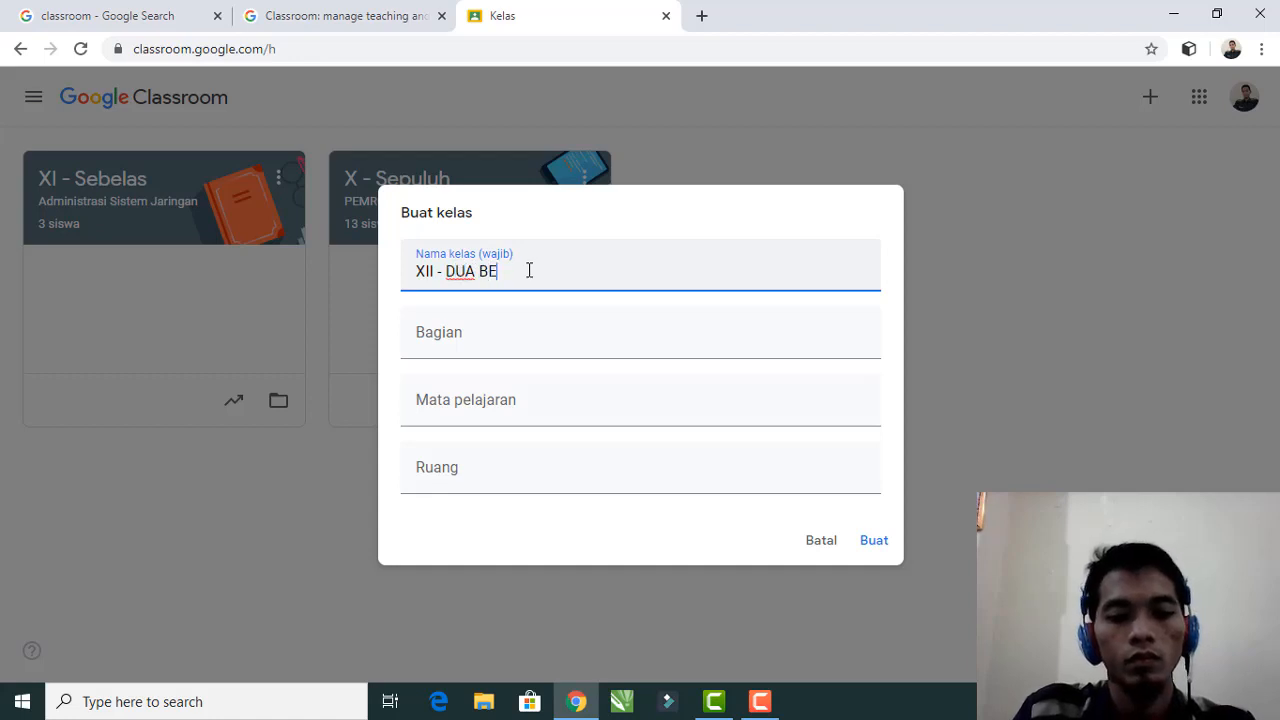
- Enter "Administrasi Sistem Jaringan" as the section of the new class
left_click(515, 335)
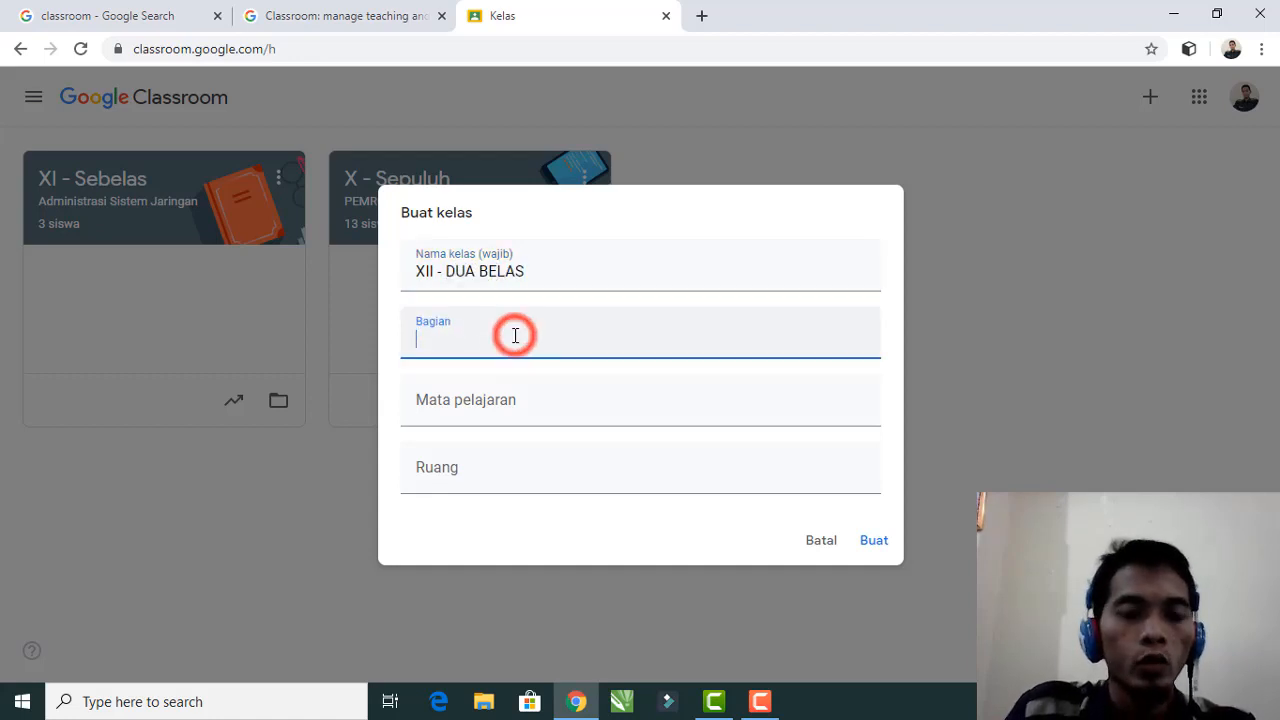
left_click(501, 199)
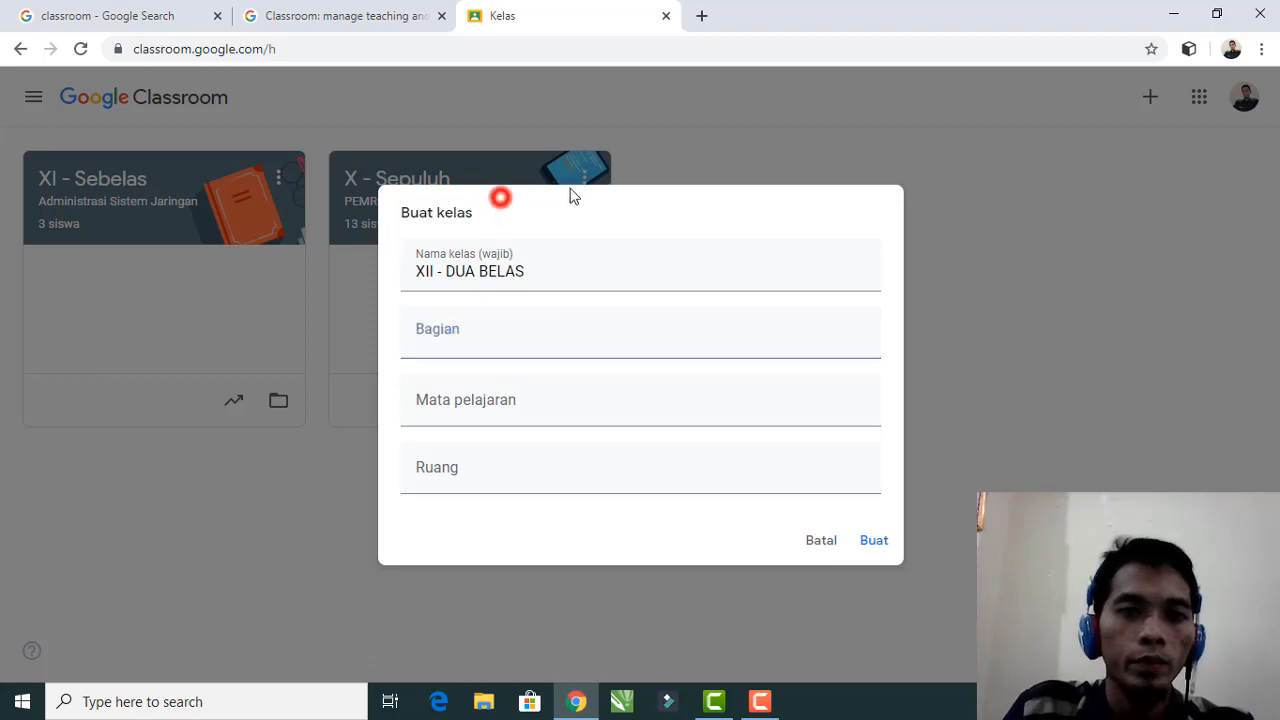
left_click(497, 337)
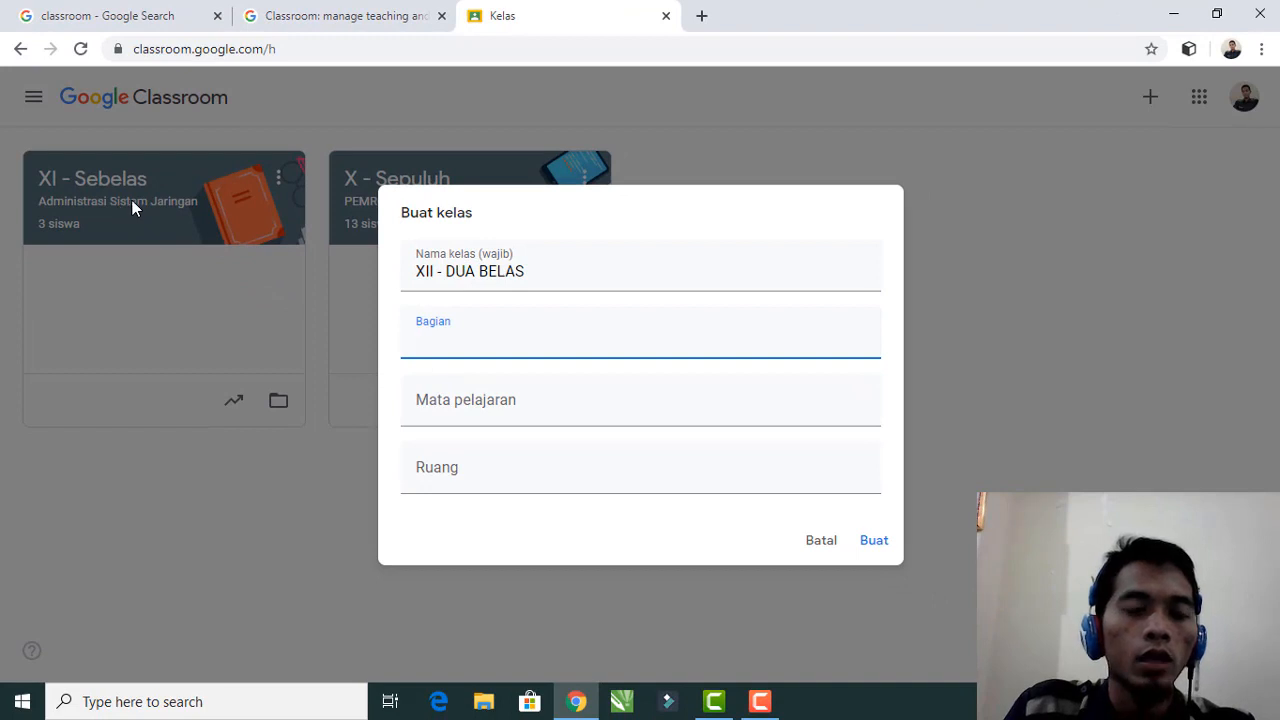
left_click(495, 352)
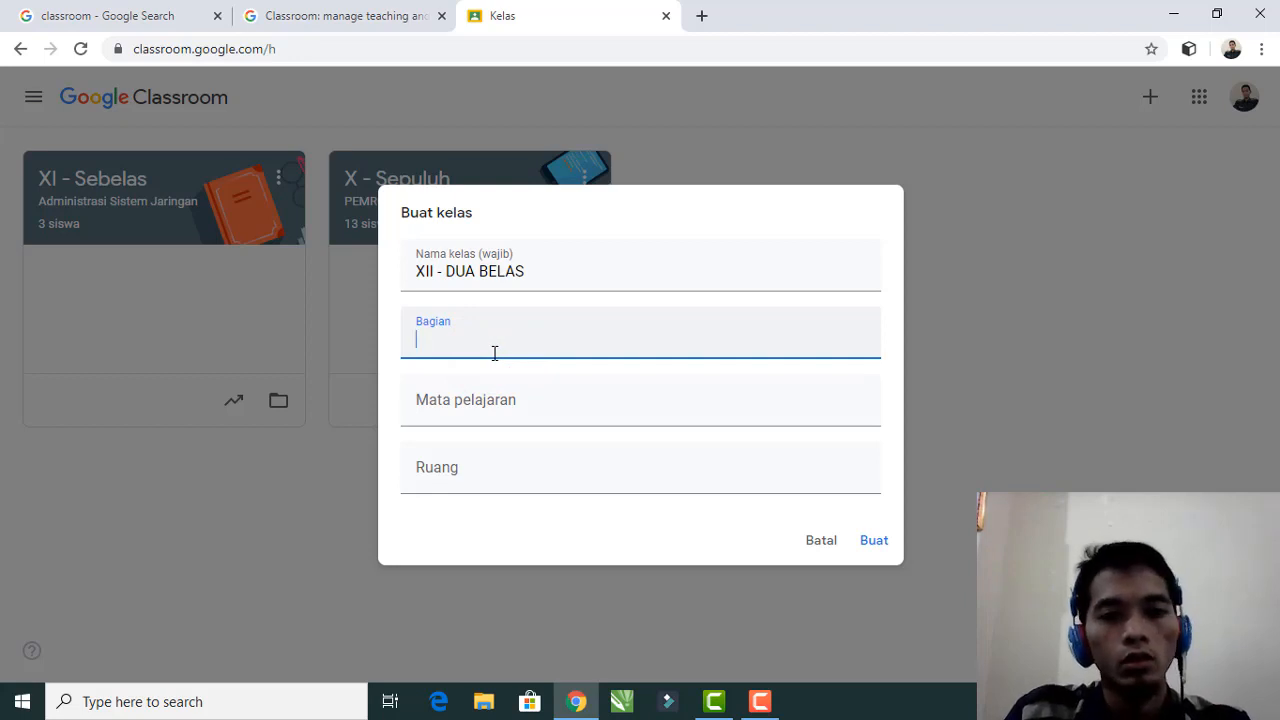
type("Admin")
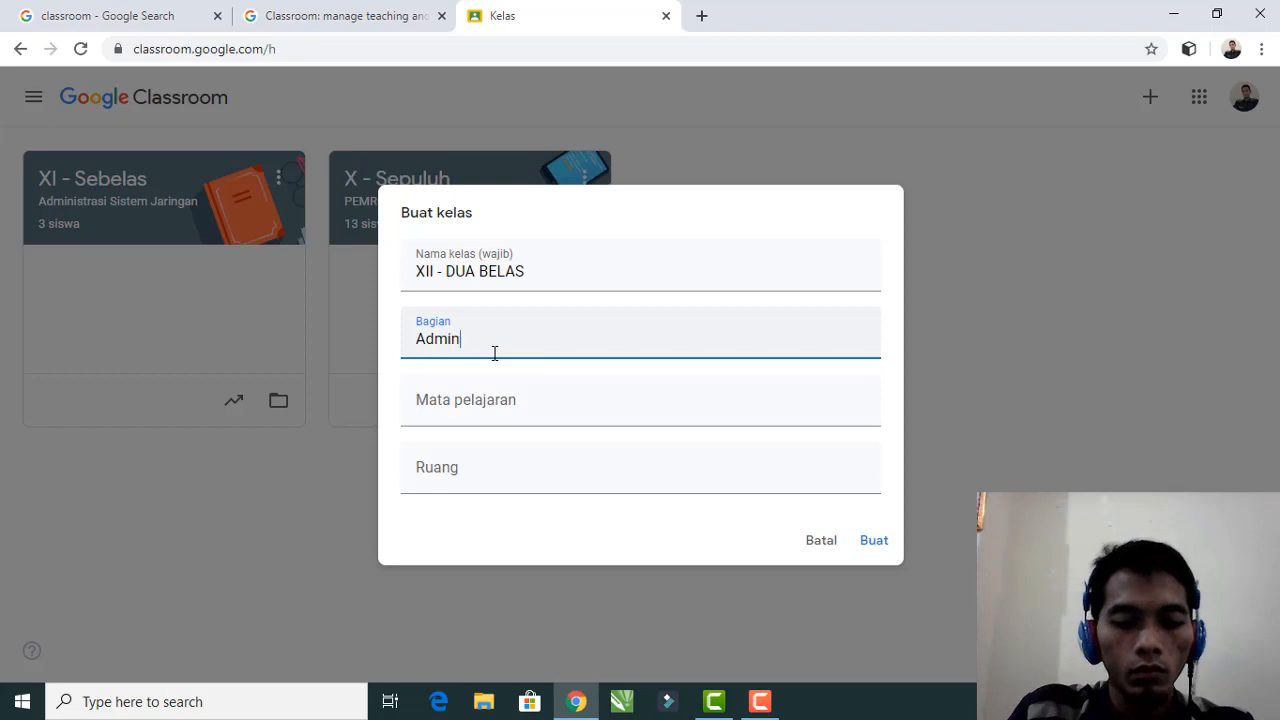
type("istrasi Sistem Ja")
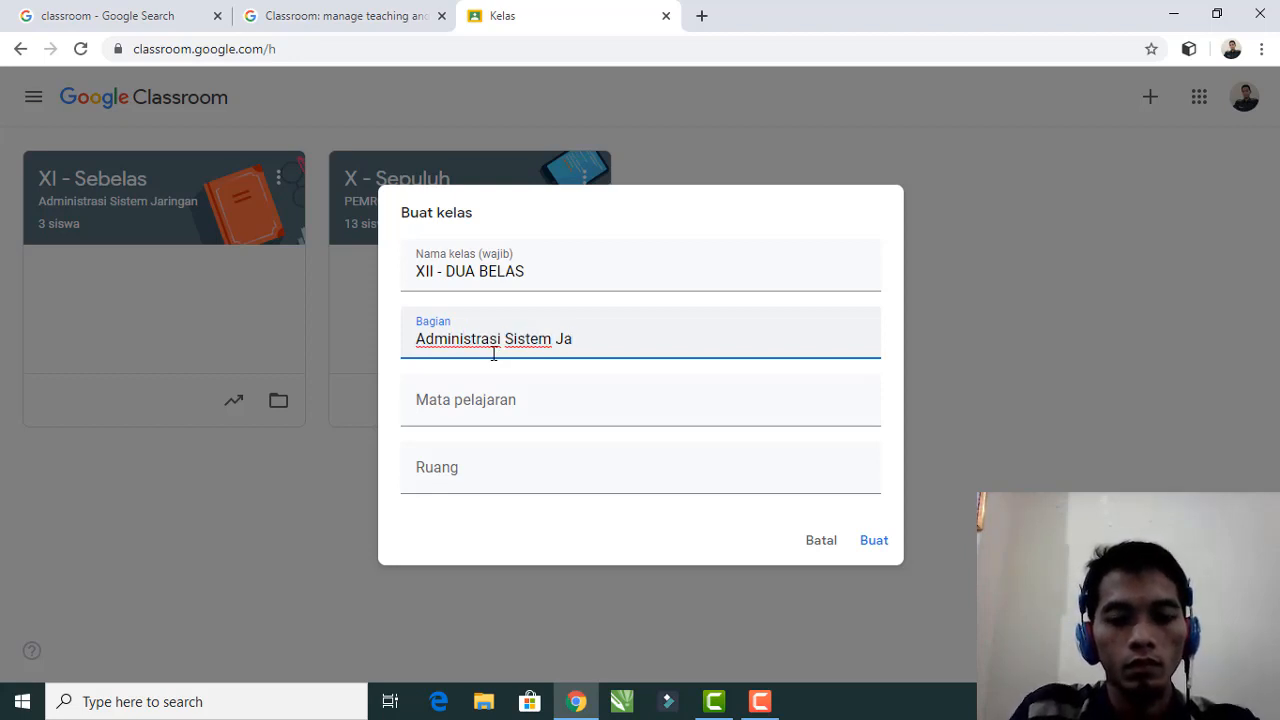
type("rinagn")
key("BackSpace")
key("BackSpace")
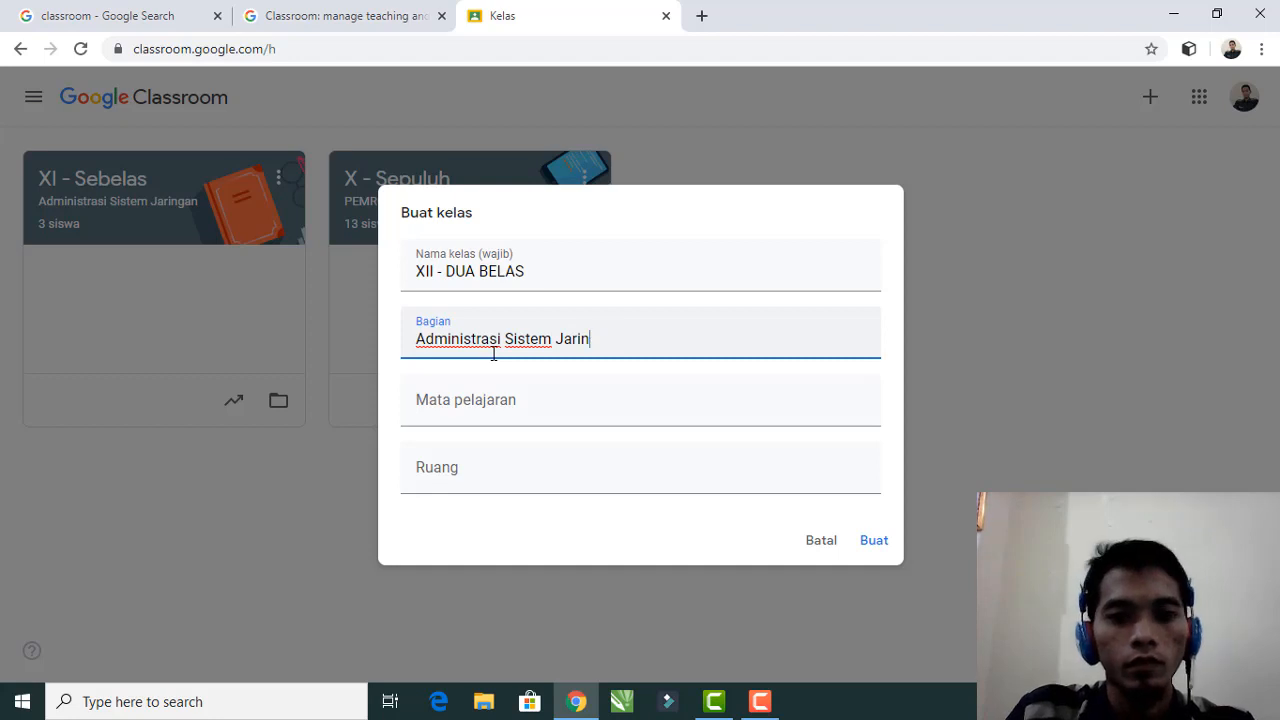
type("gan")
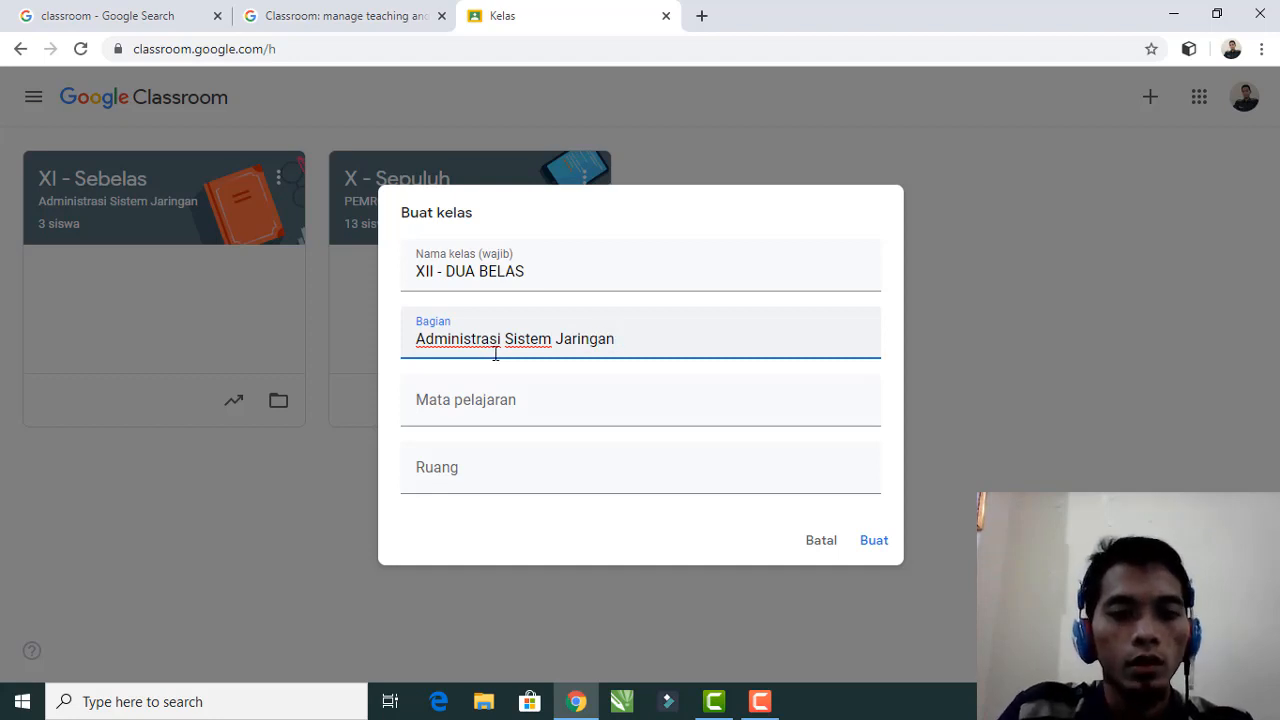
- Copy the section text into the subject field and set the room to 3
left_click_drag(646, 343, 378, 363)
key("ctrl+c")
left_click(531, 411)
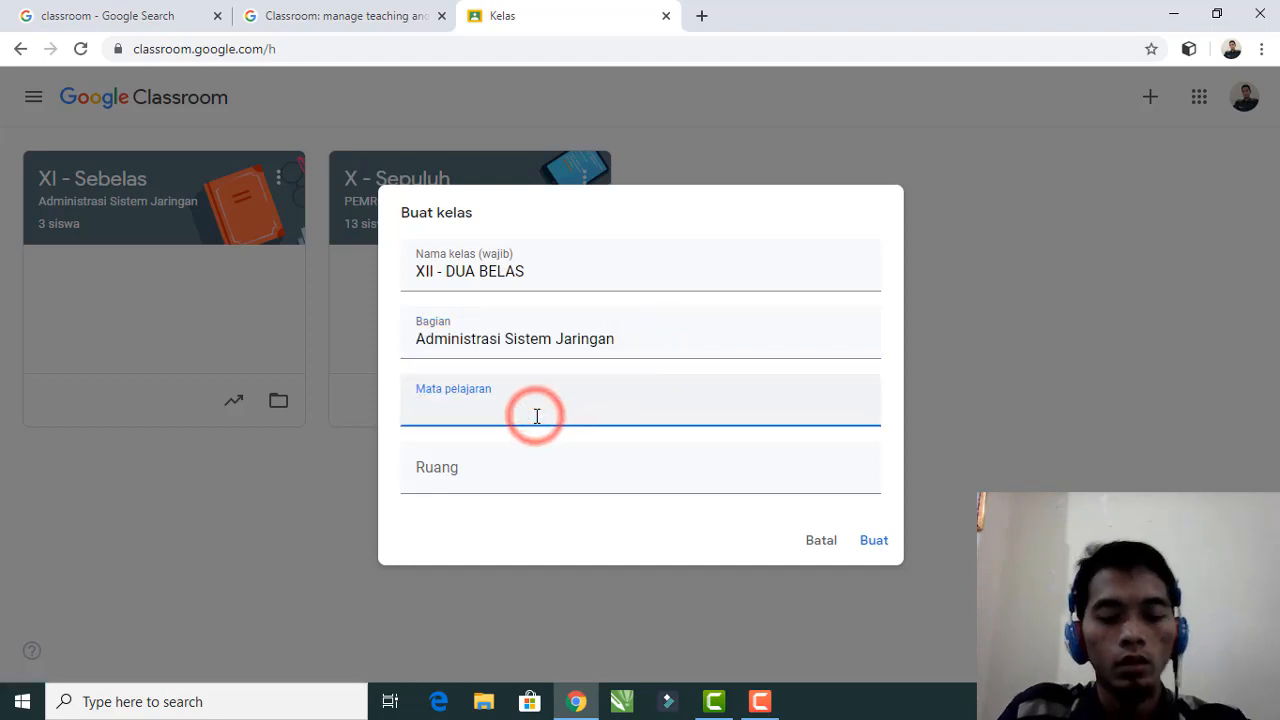
key("ctrl+v")
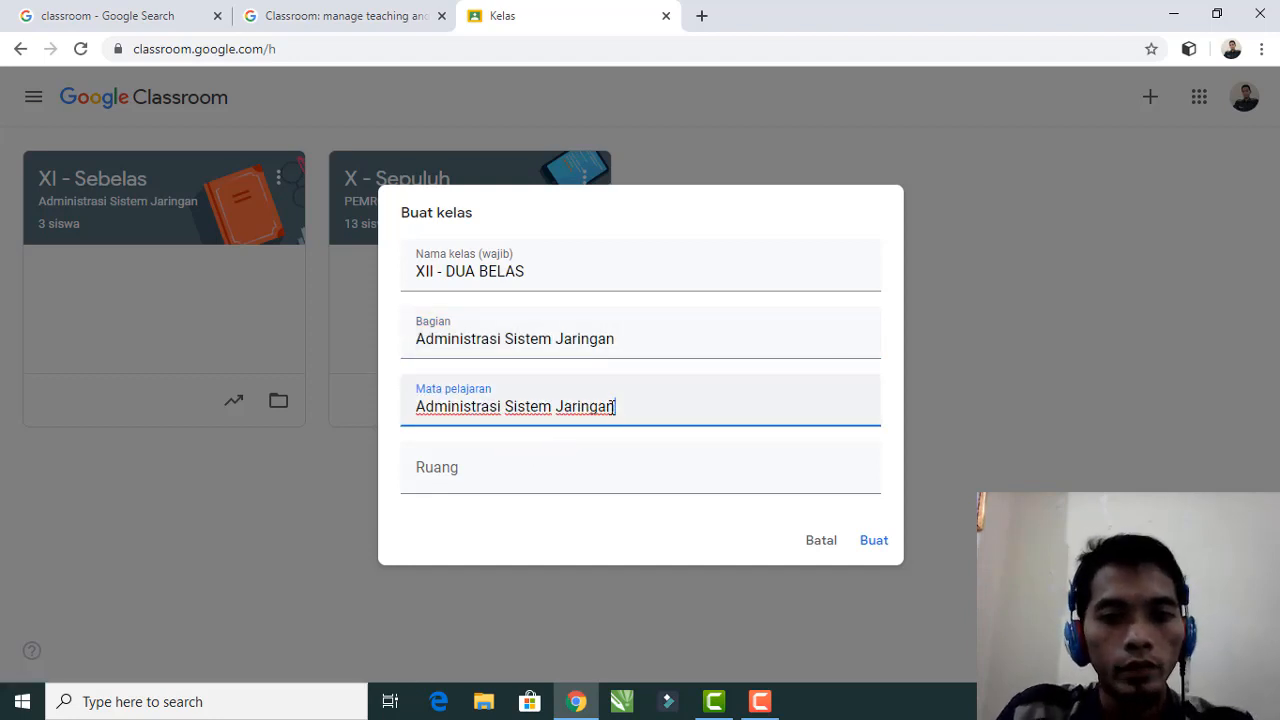
left_click(538, 478)
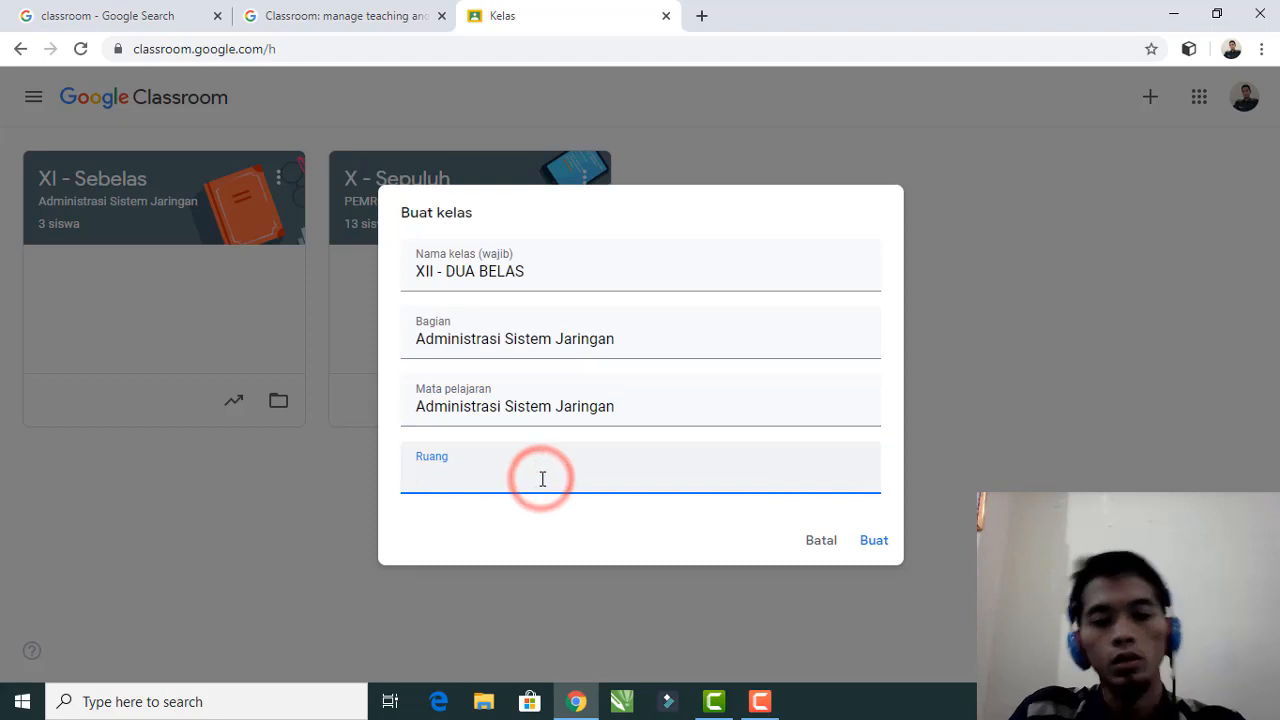
type("3")
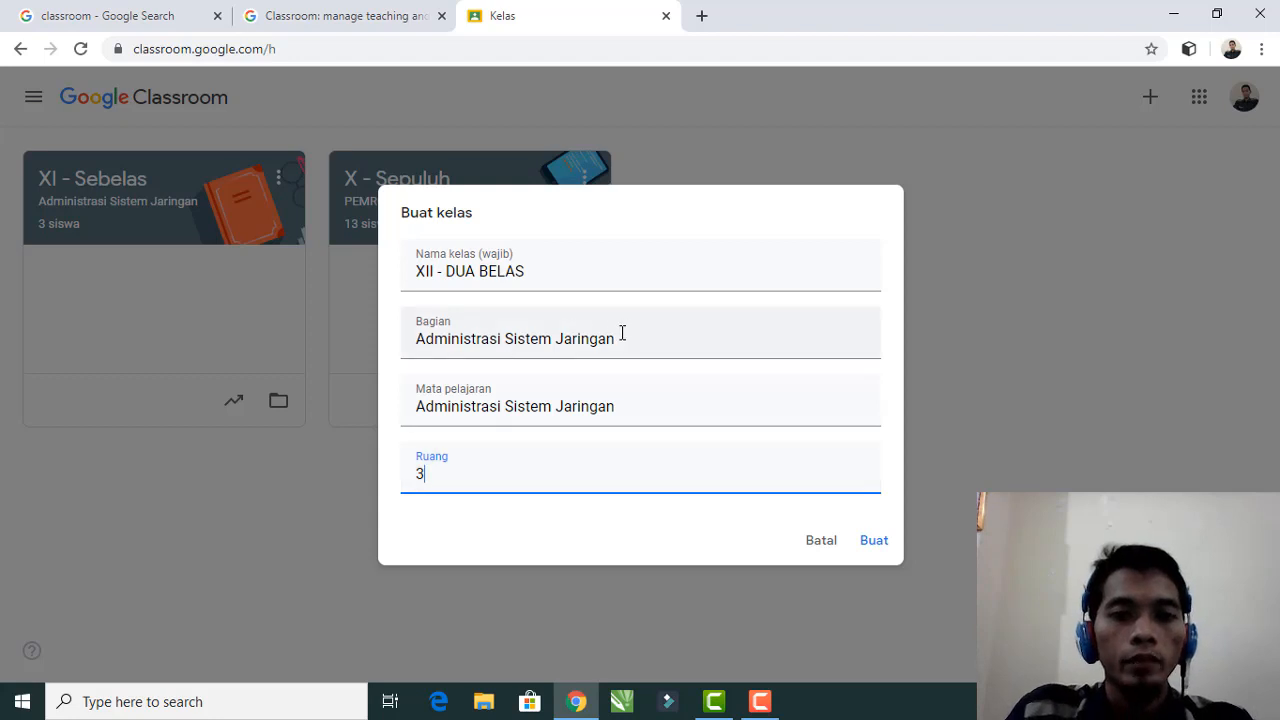
- Clear the section field of the new class and put "Administrasi Sistem Jaringan" back into it
left_click_drag(634, 341, 368, 360)
key("ctrl+c")
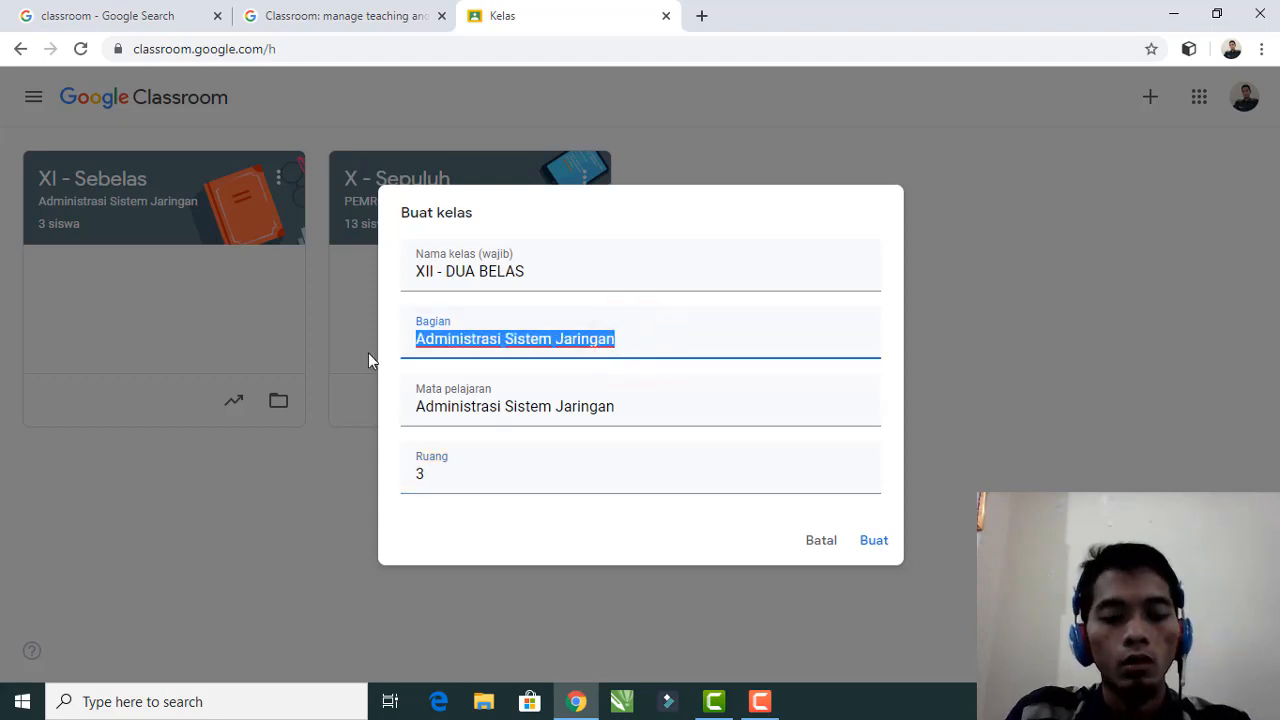
key("BackSpace")
left_click(498, 339)
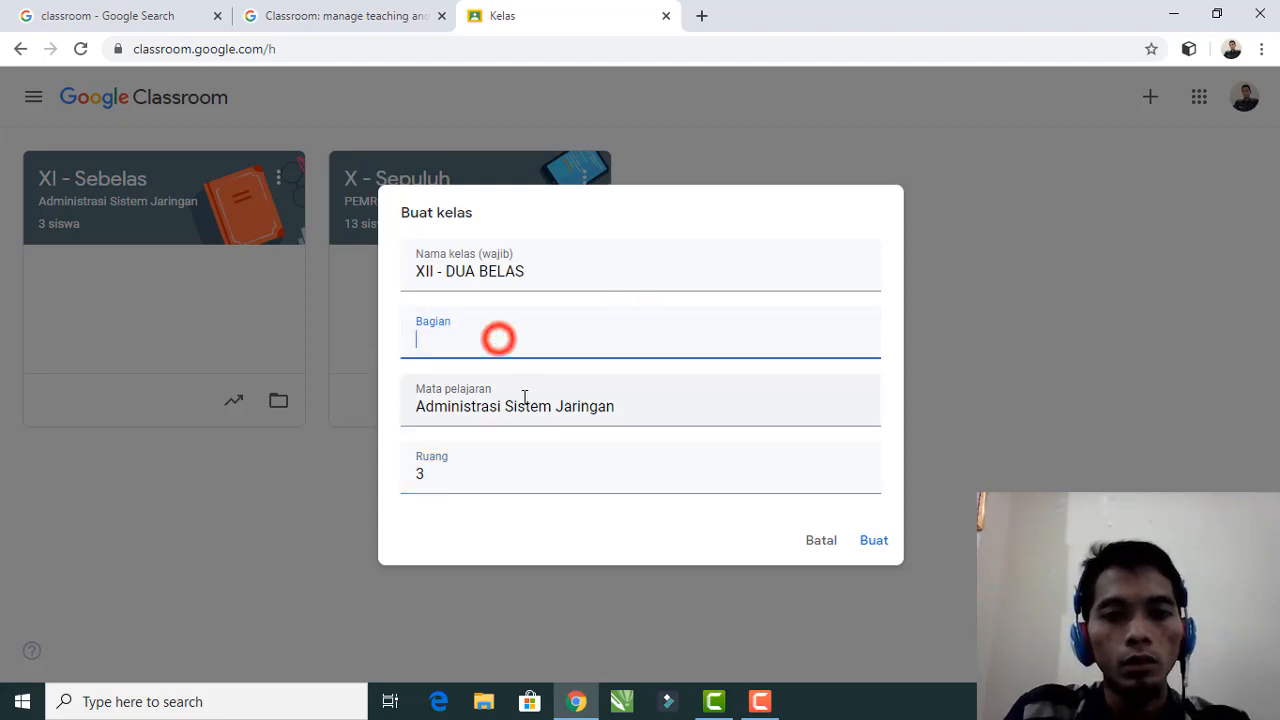
left_click(526, 397)
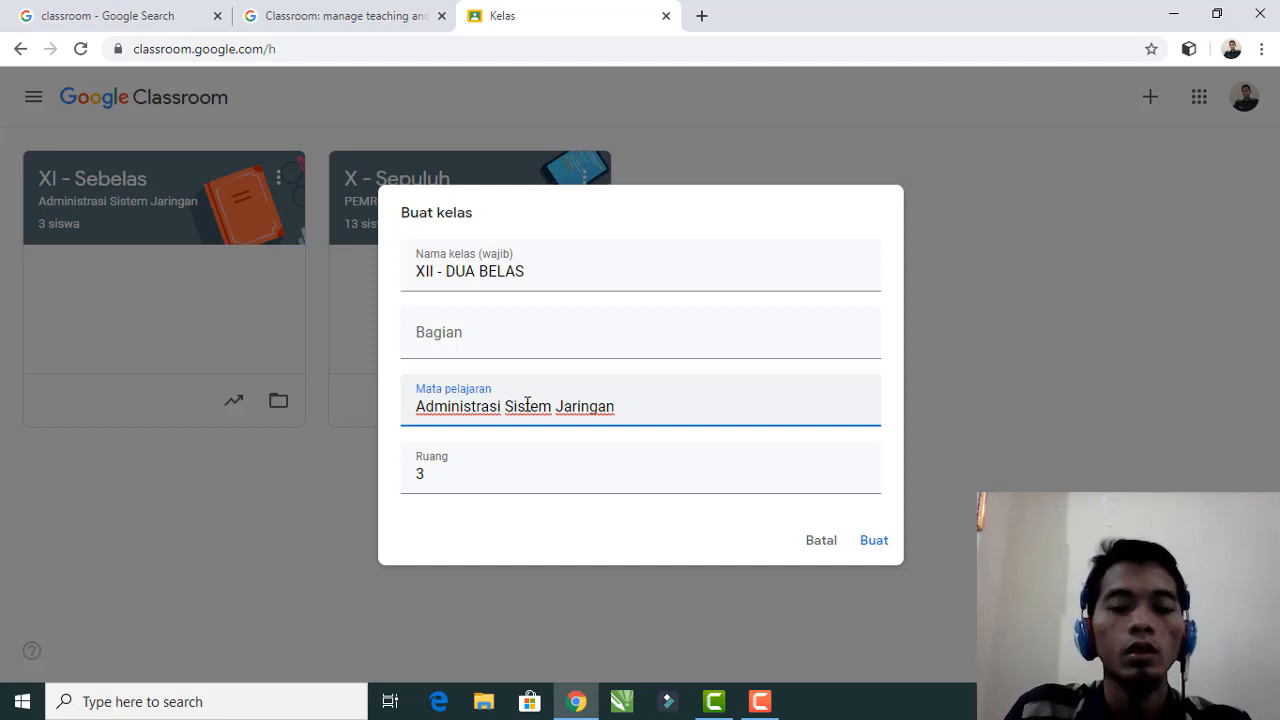
left_click(502, 330)
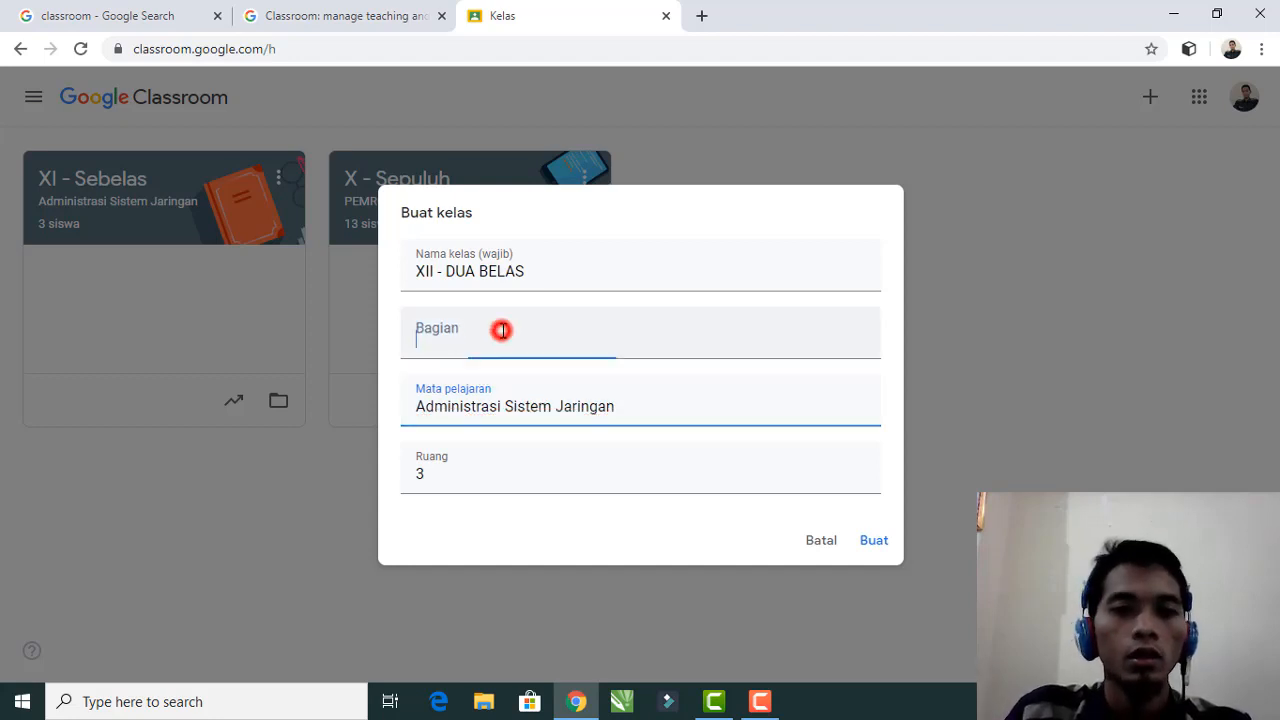
key("ctrl+v")
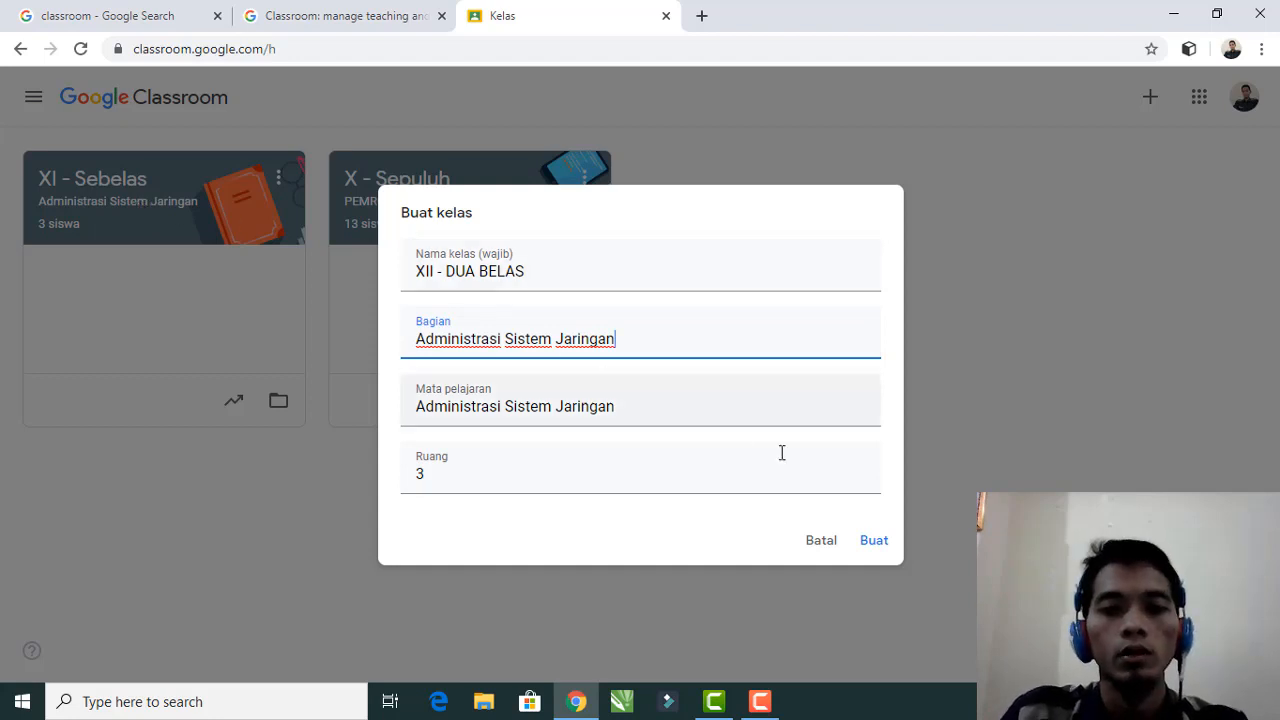
- Create the class and return to the overview of all classes
left_click(876, 545)
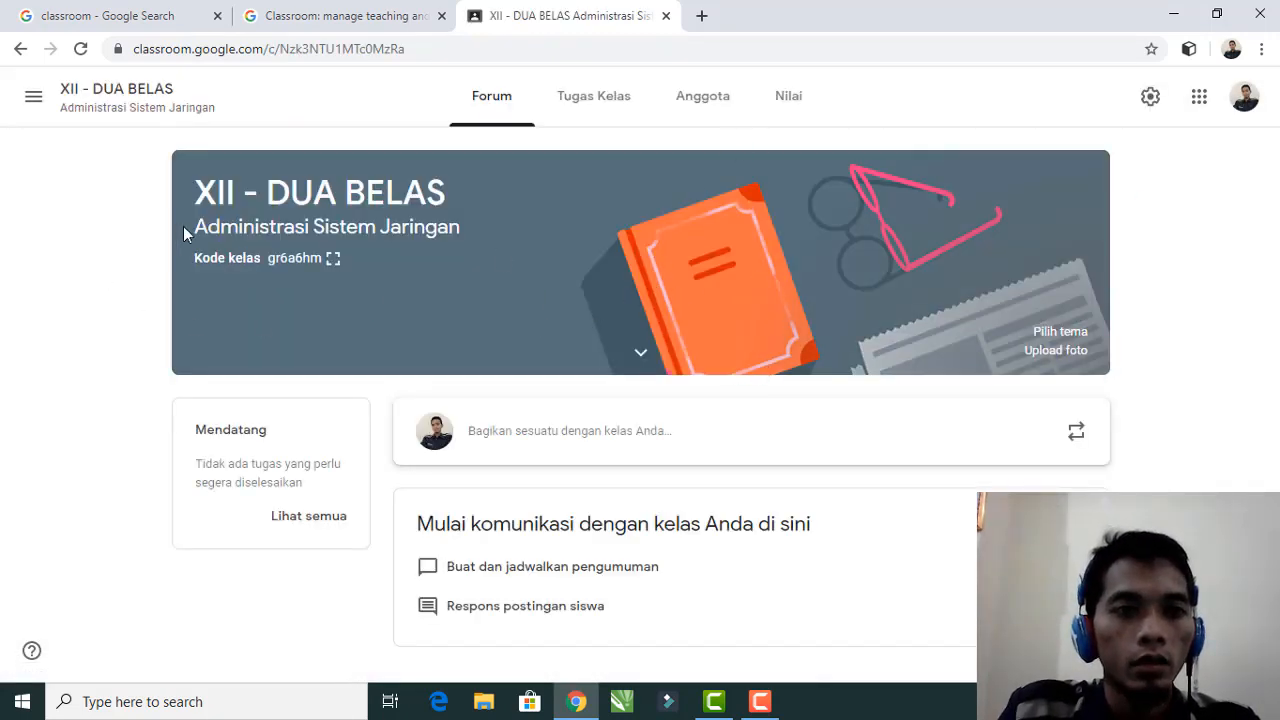
left_click_drag(196, 226, 455, 228)
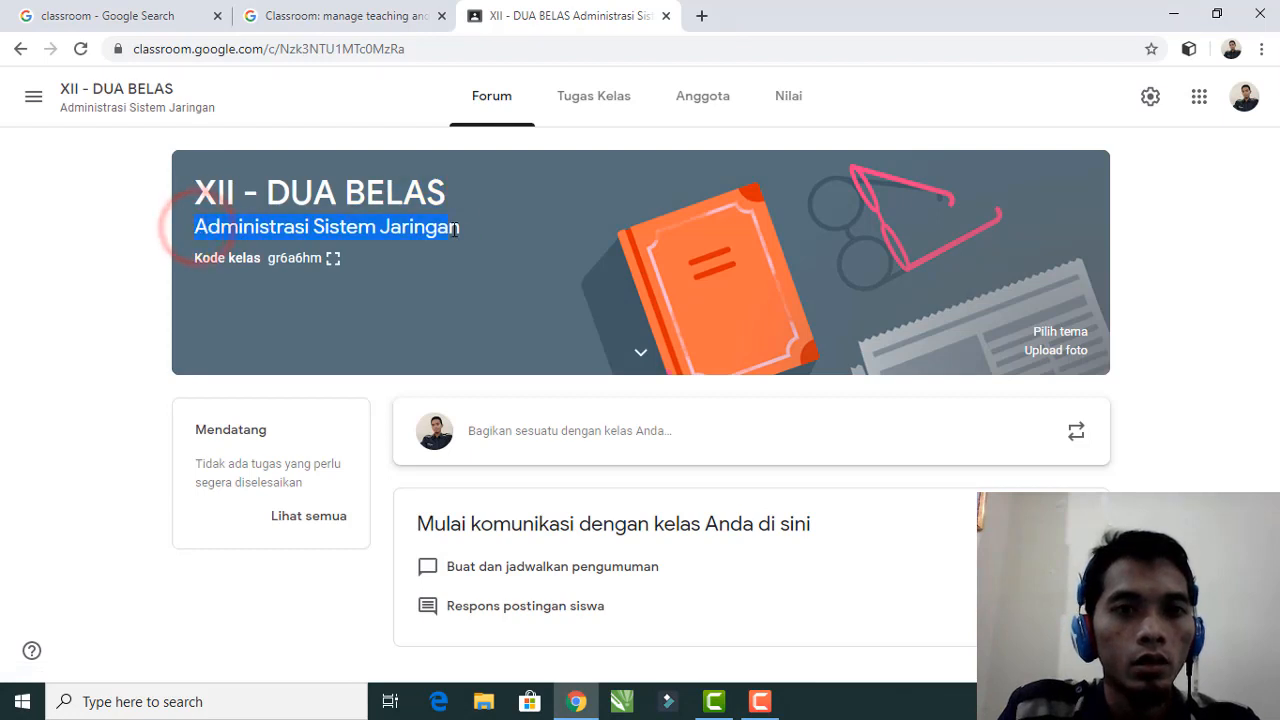
left_click(33, 98)
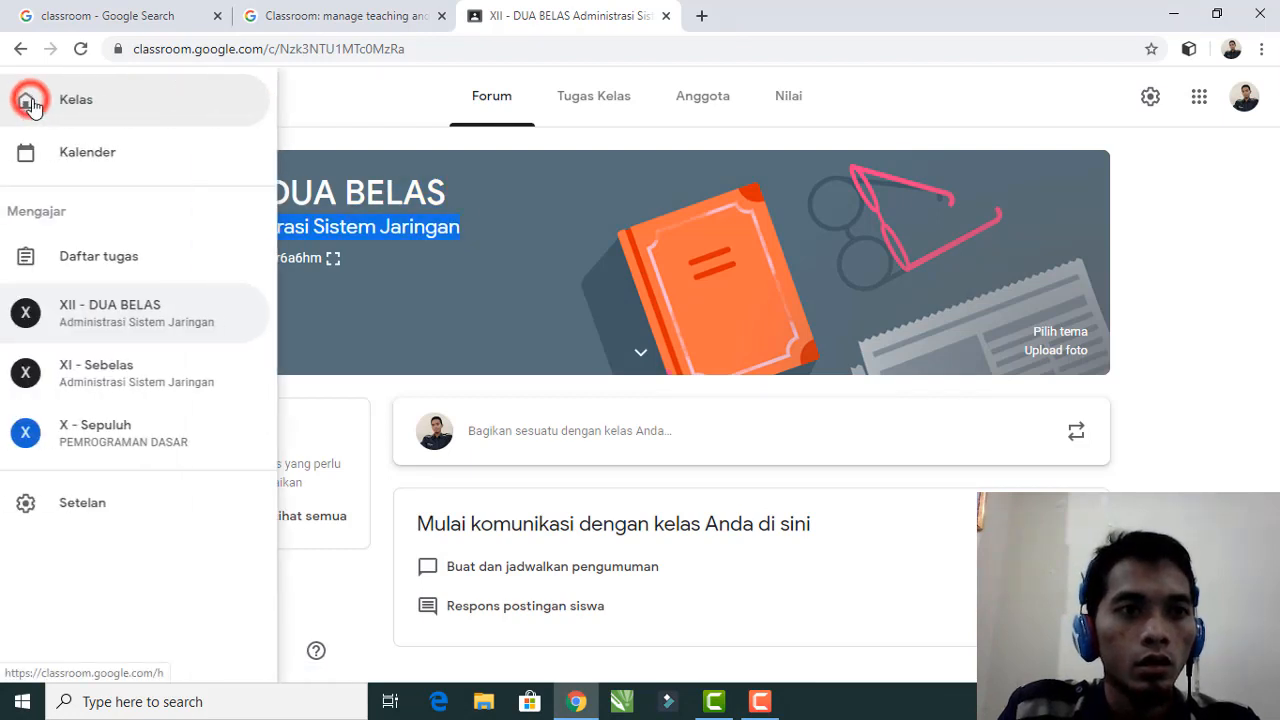
left_click(88, 100)
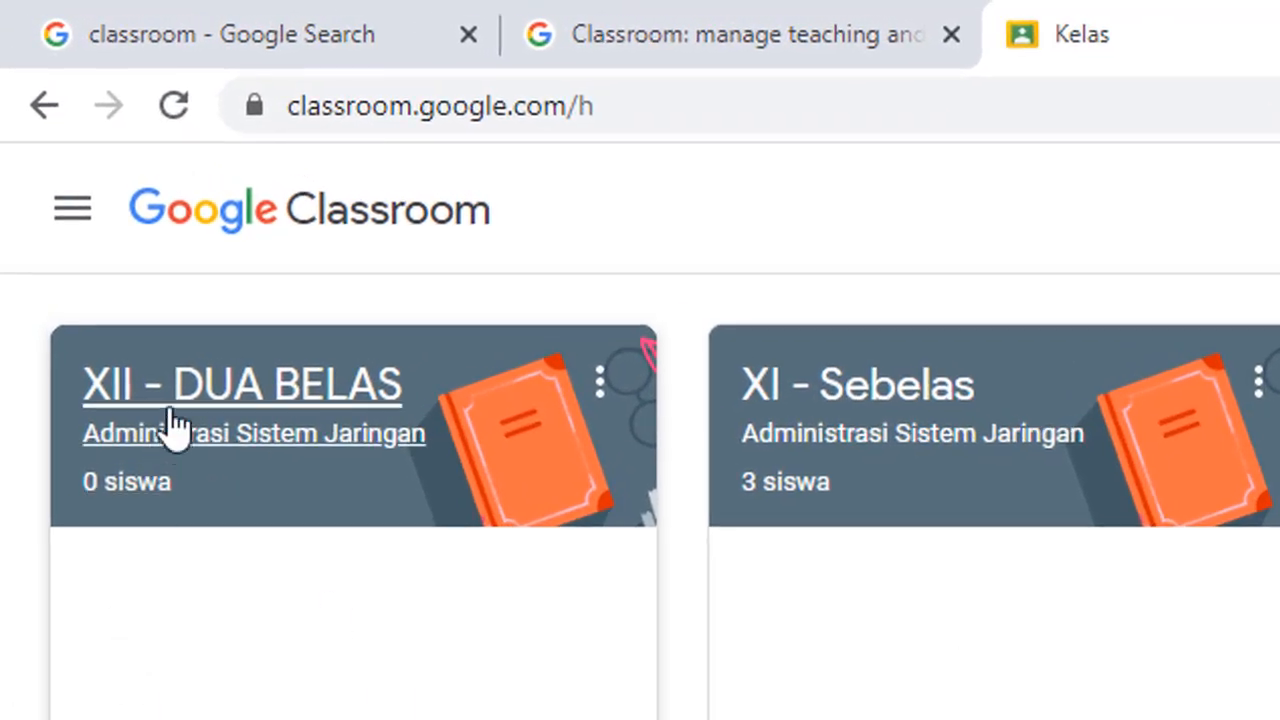
mouse_move(58, 430)
left_mouse_down()
mouse_move(294, 430)
mouse_move(78, 440)
left_mouse_up()
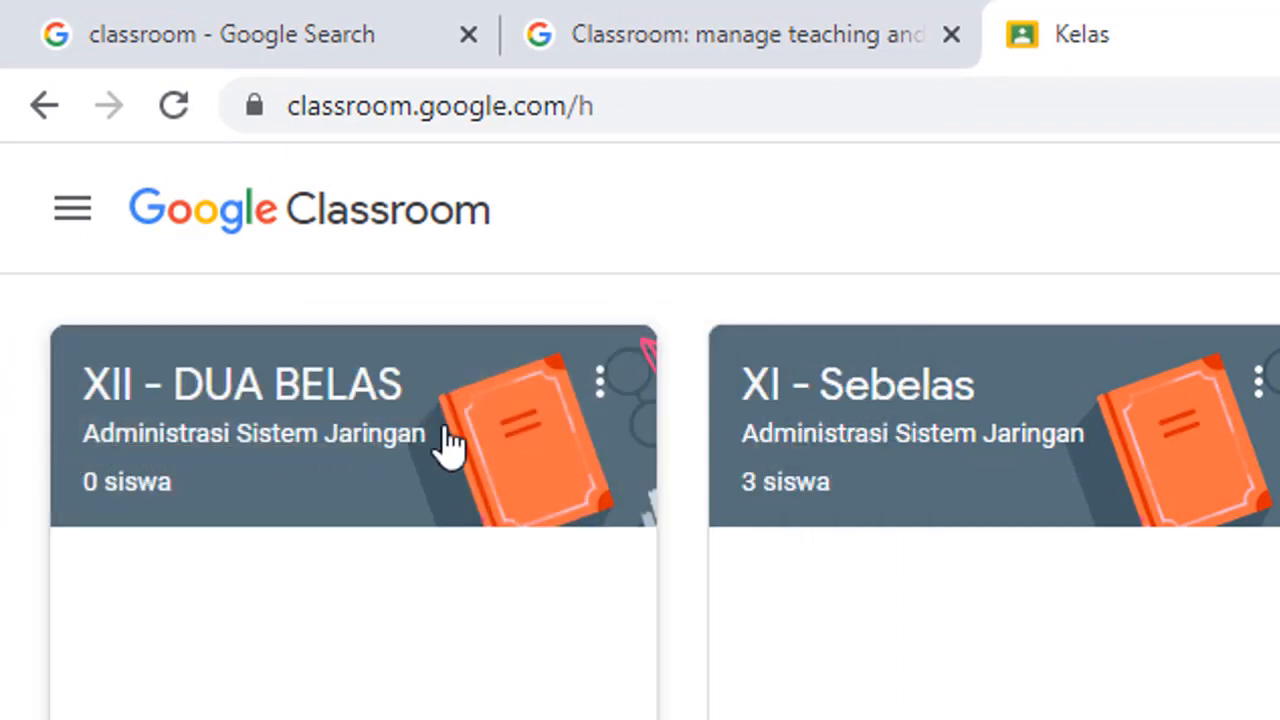
left_click_drag(452, 437, 529, 457)
- Edit the XII - DUA BELAS class to remove its section text, and save the change
left_click(598, 385)
left_click(553, 550)
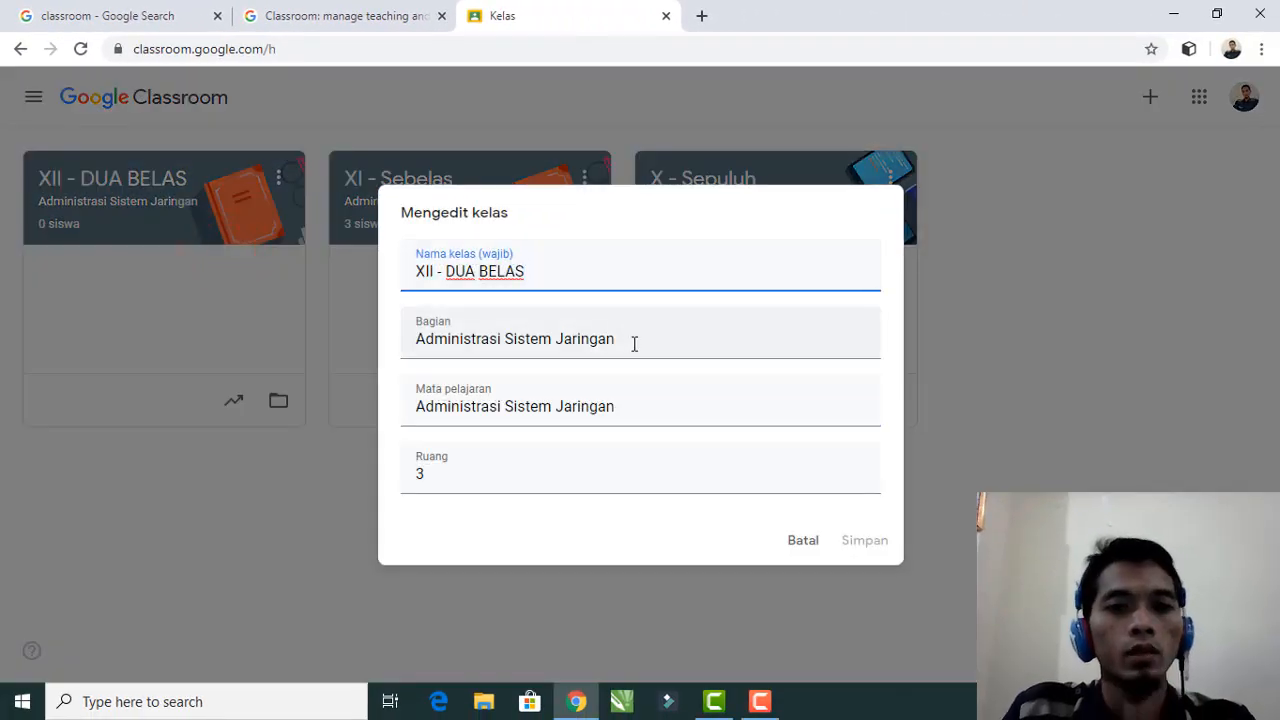
triple_click(644, 343)
key("ctrl+c")
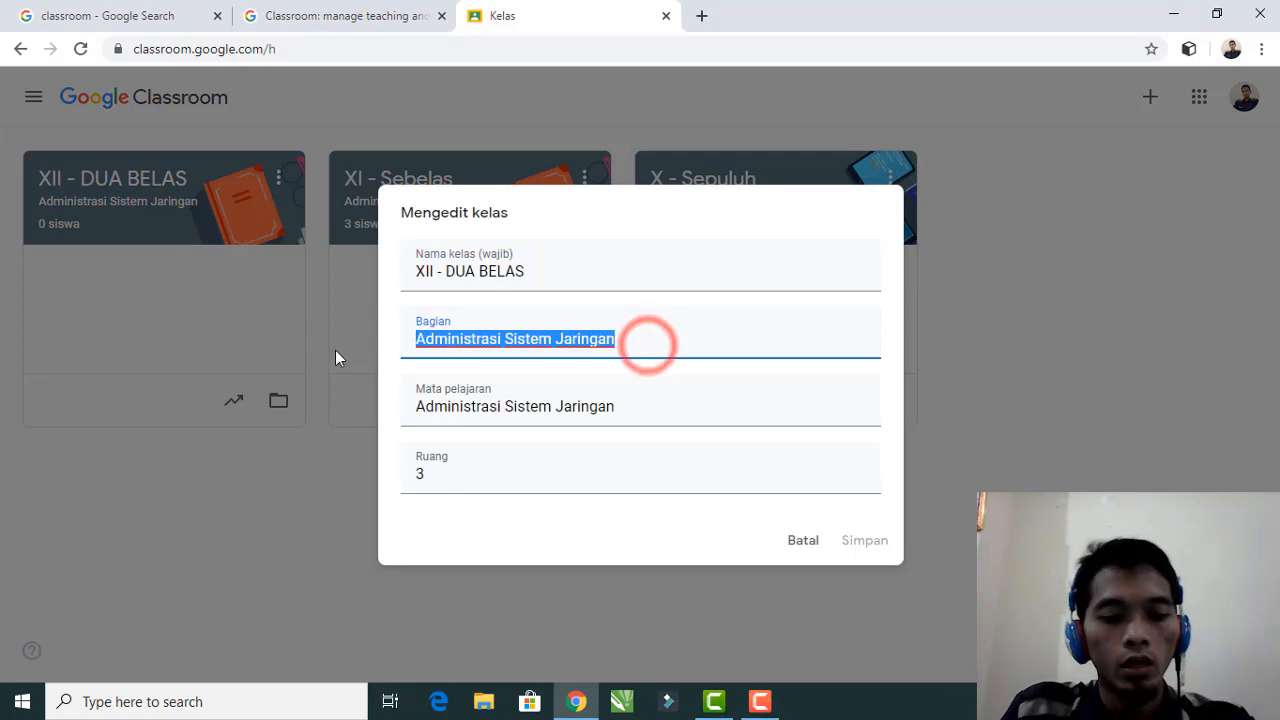
key("BackSpace")
left_click(865, 540)
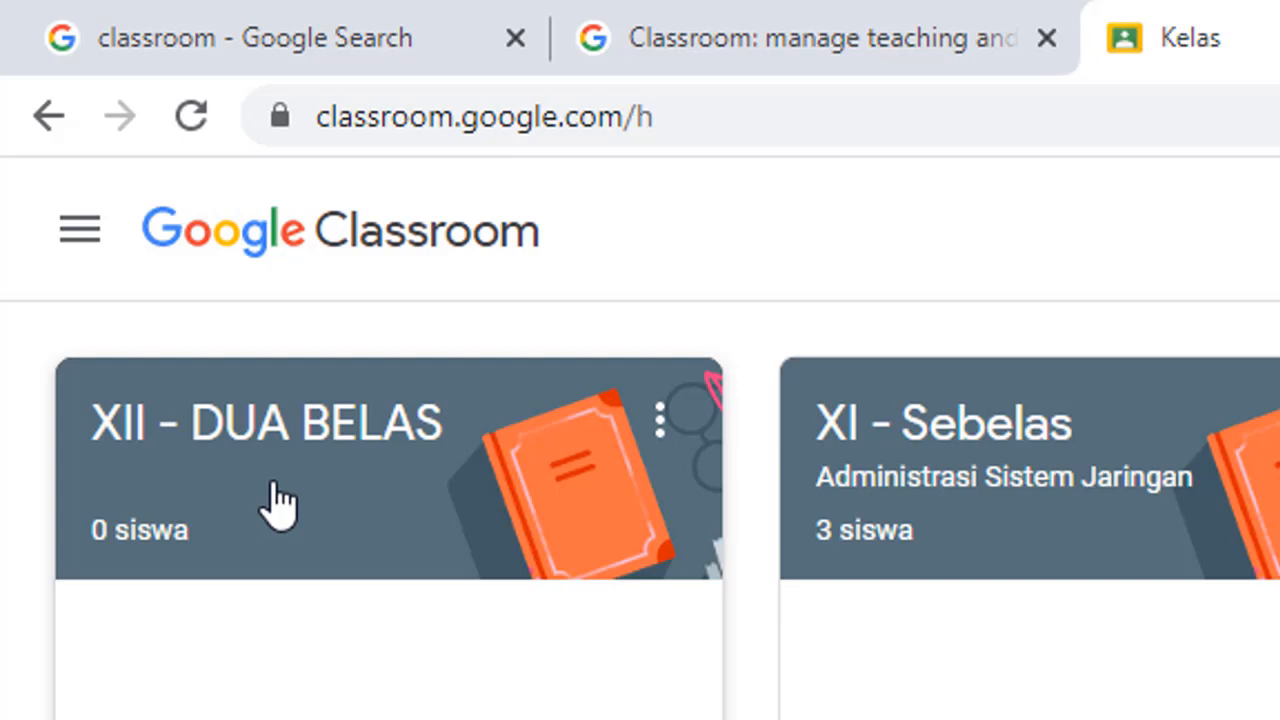
- Set the section of the XII - DUA BELAS class back to "Administrasi Sistem Jaringan" and save it
left_click(660, 418)
left_click(600, 585)
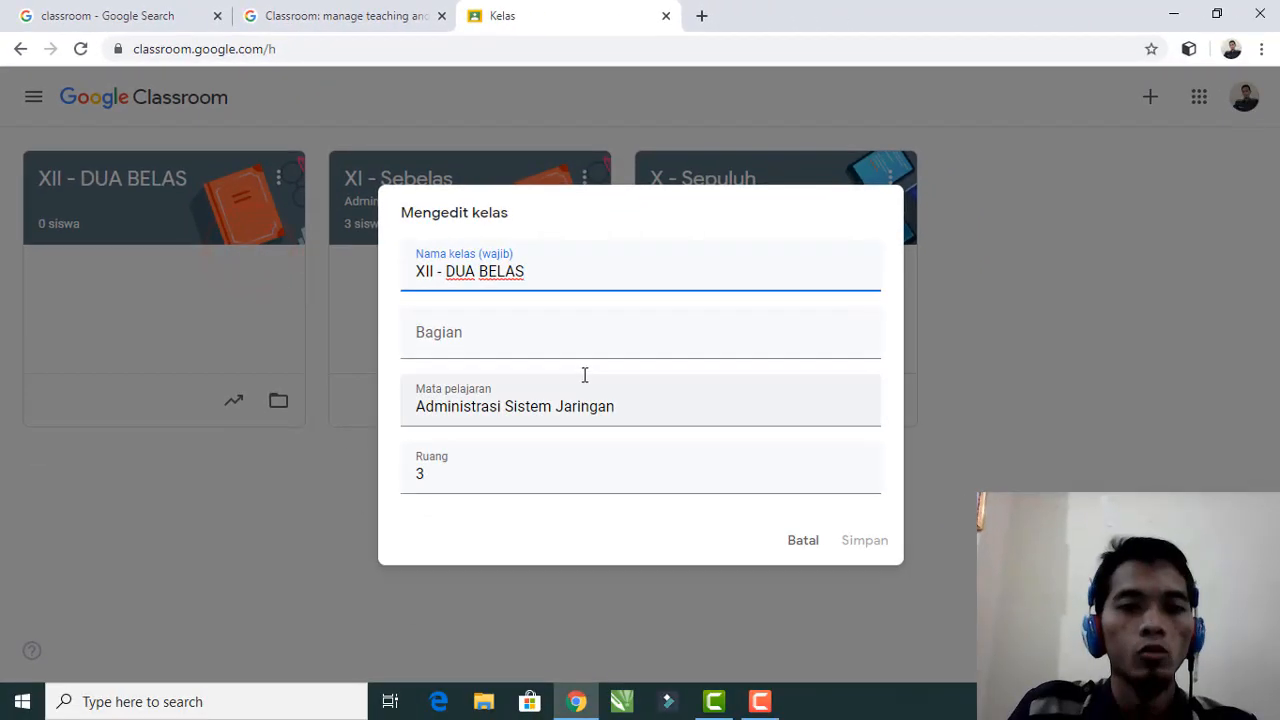
left_click(535, 350)
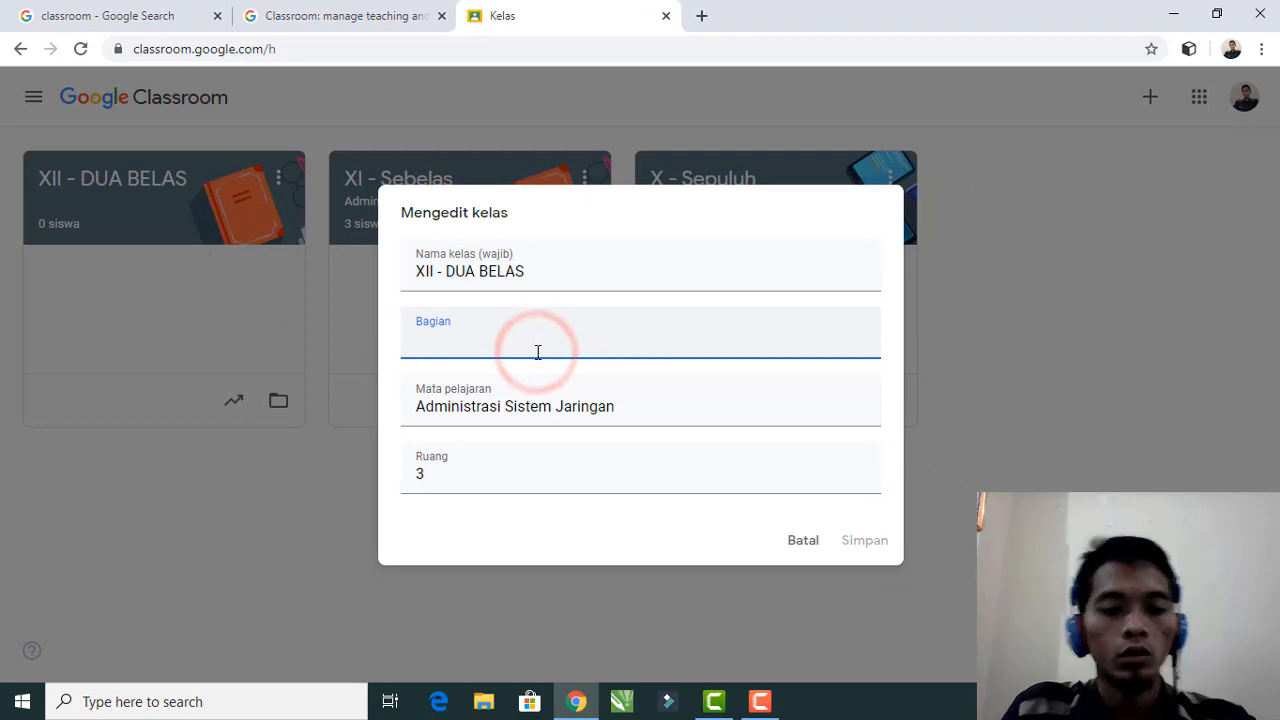
key("ctrl+v")
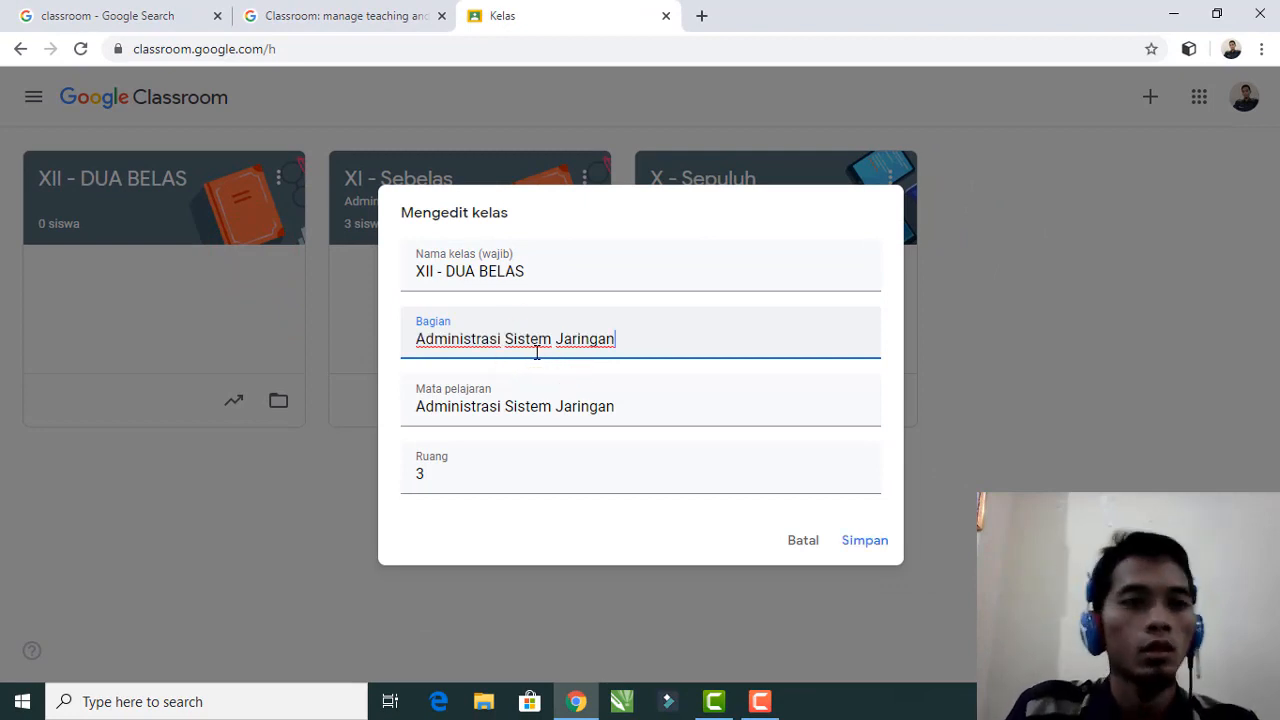
left_click(866, 541)
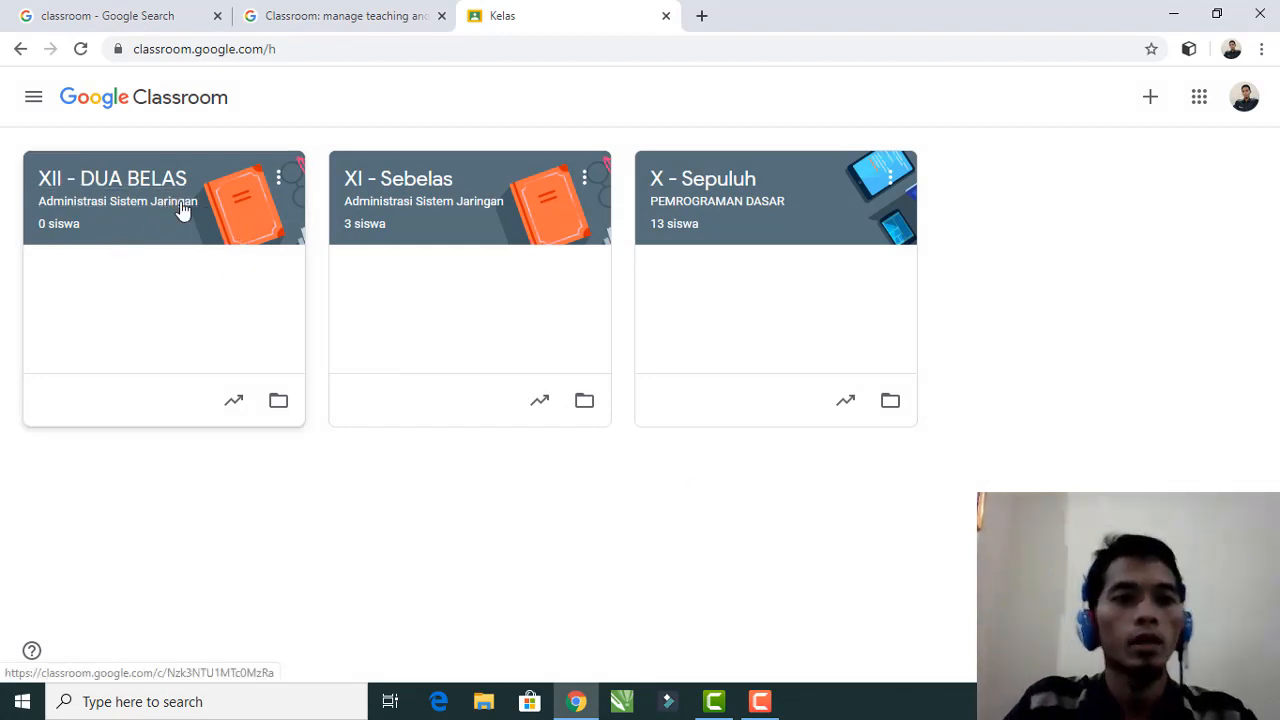
- Open the XII - DUA BELAS class from the class overview
left_click(127, 192)
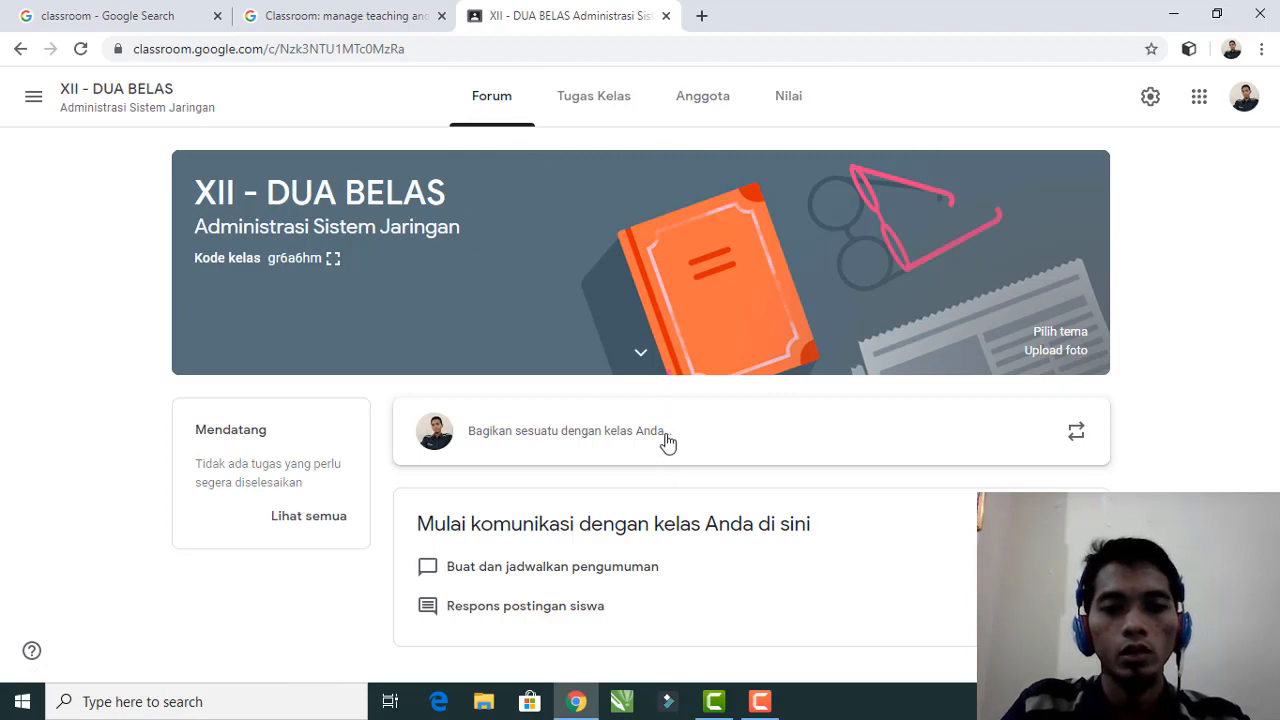
left_click(595, 436)
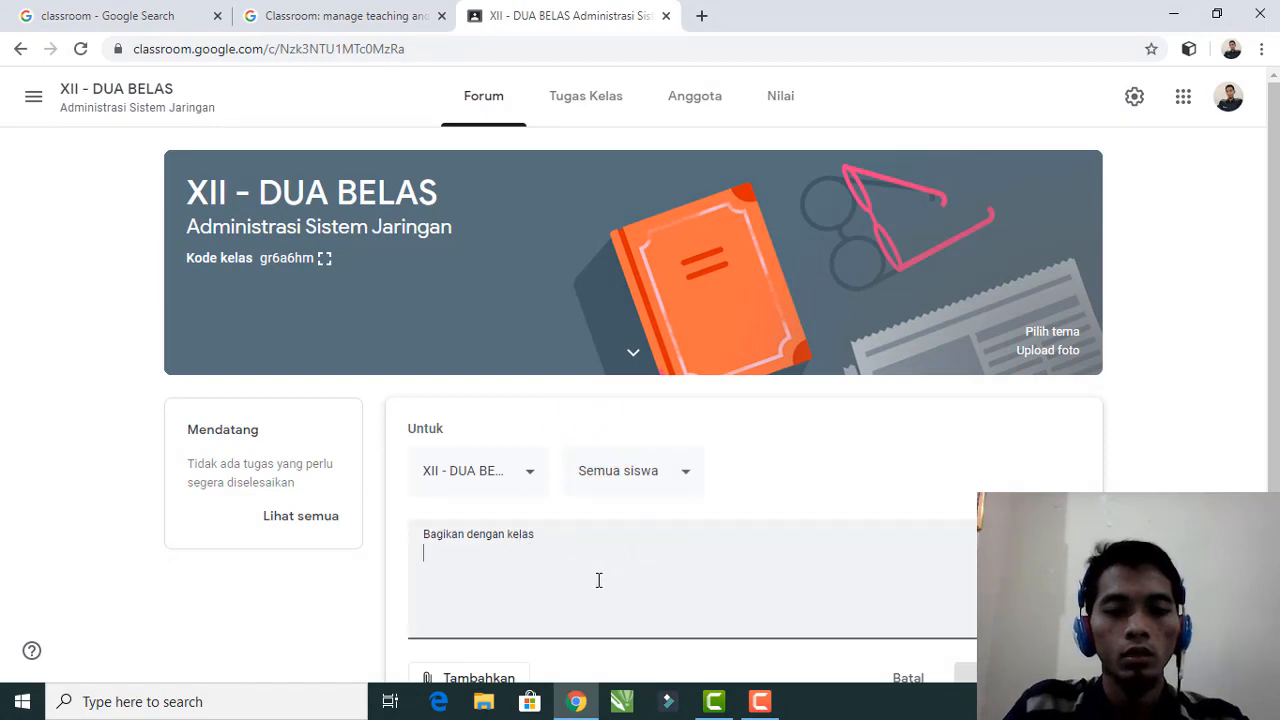
left_click(1168, 270)
scroll(575, 528, "down", 2)
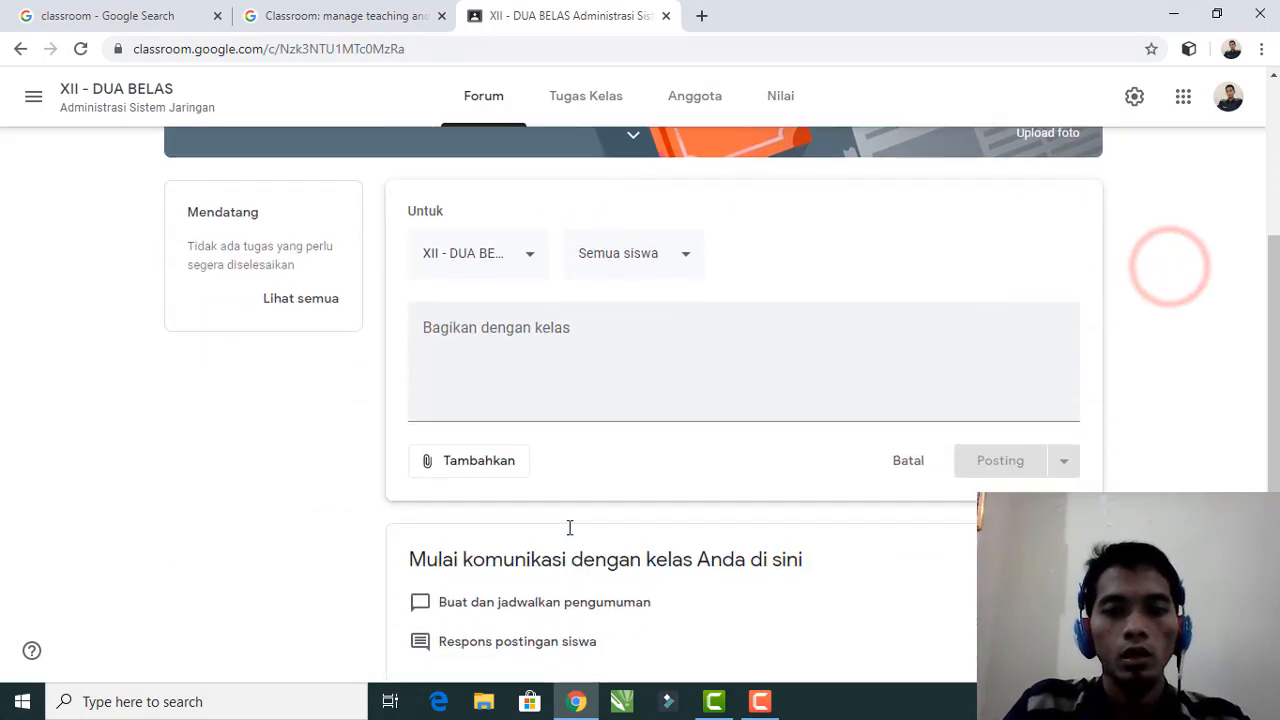
left_click(895, 462)
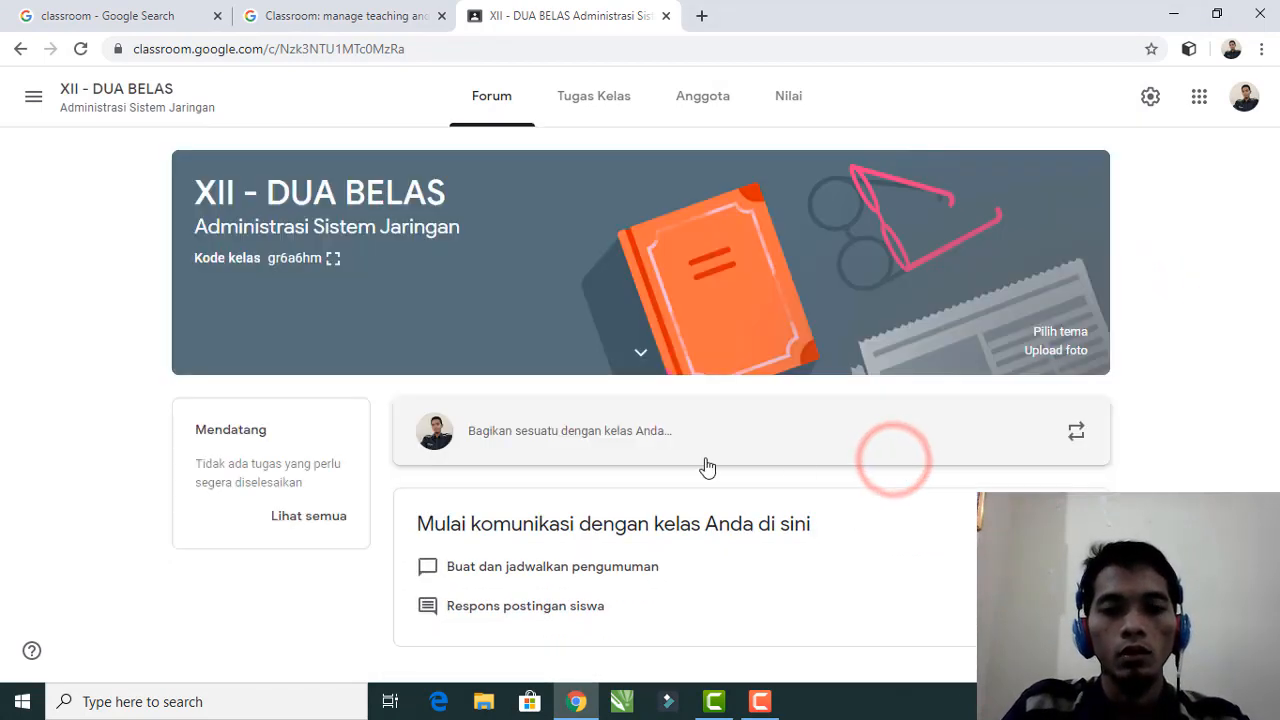
left_click(1177, 332)
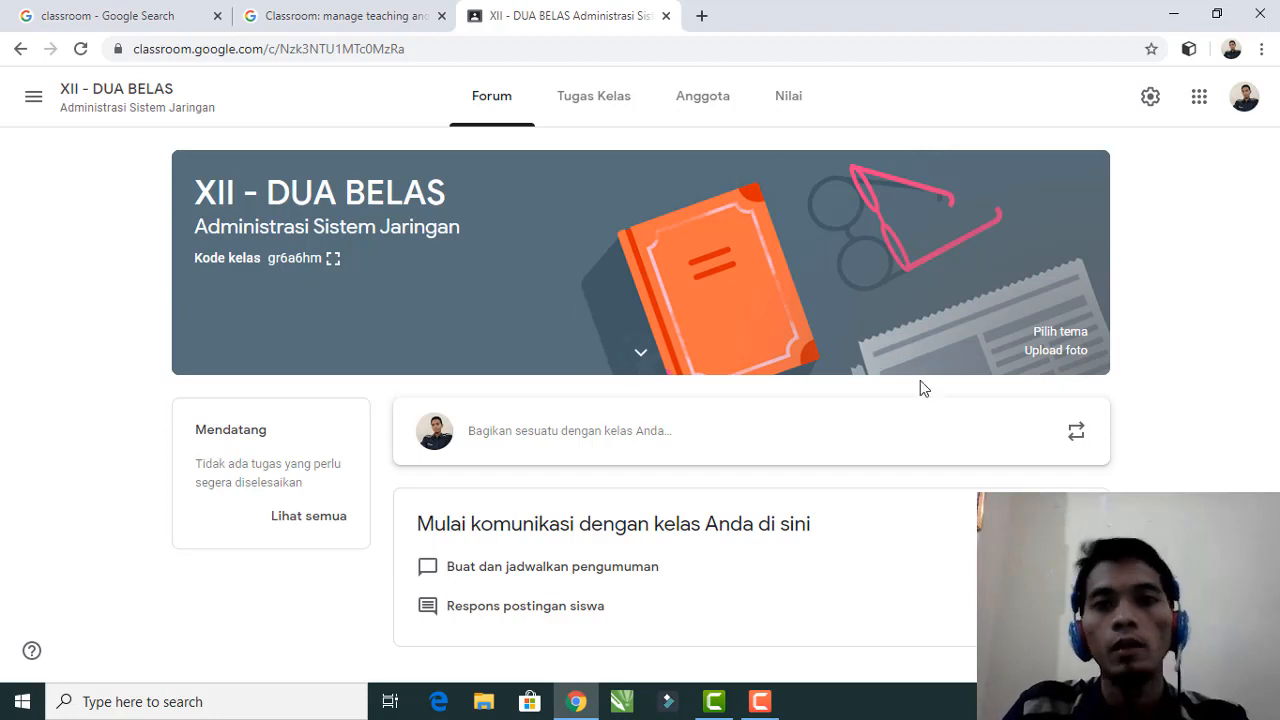
- Open the list of teachers and students of the XII - DUA BELAS class
left_click(716, 108)
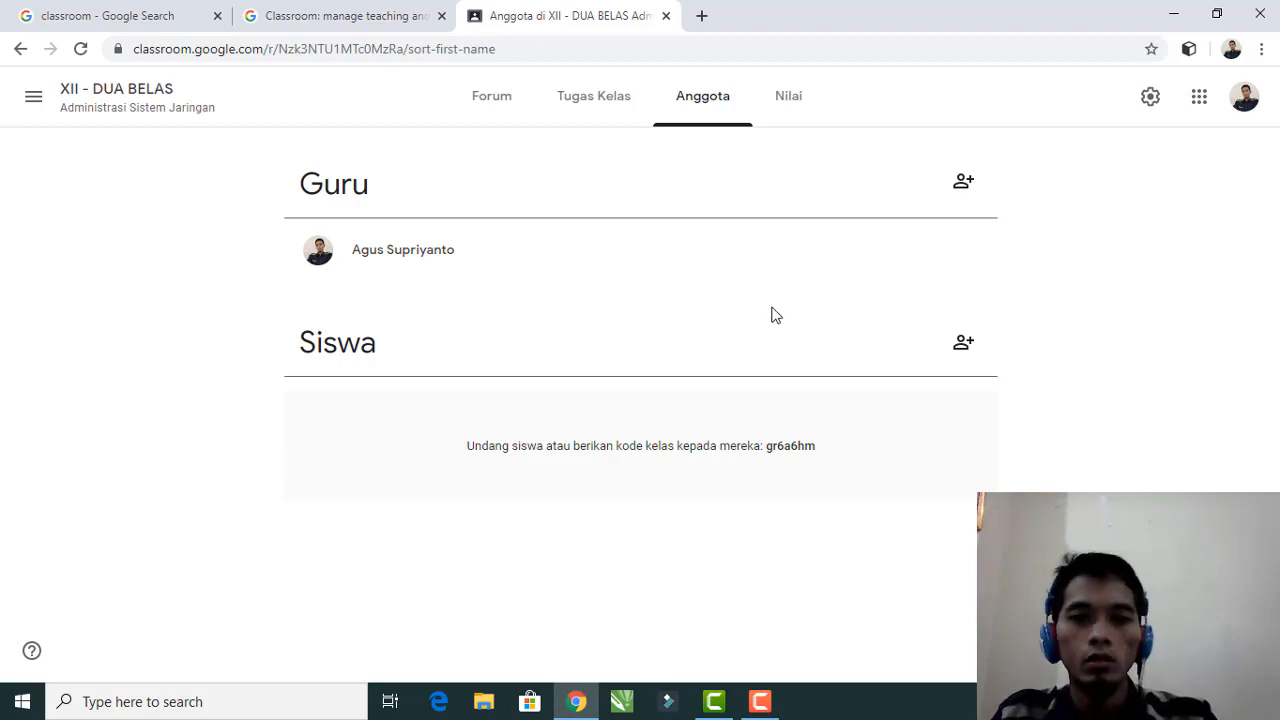
- Open the student invitation form of the XII - DUA BELAS class and cancel it
left_click(963, 344)
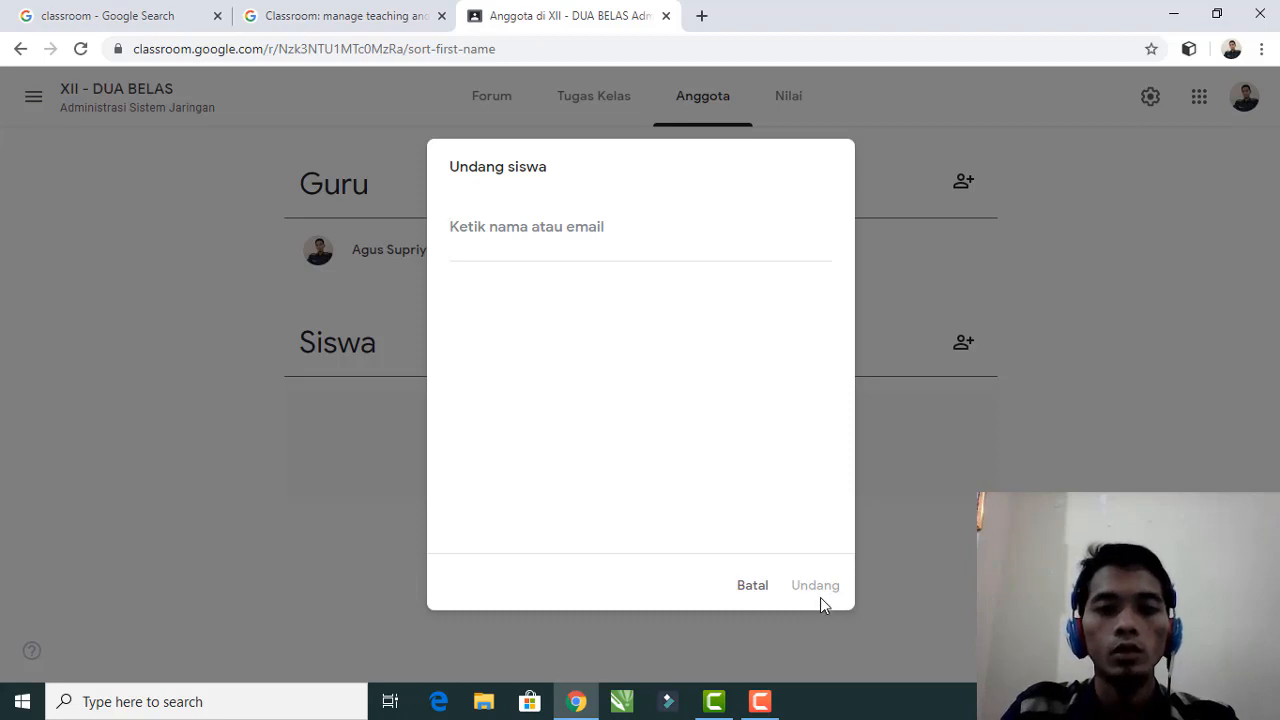
left_click(766, 588)
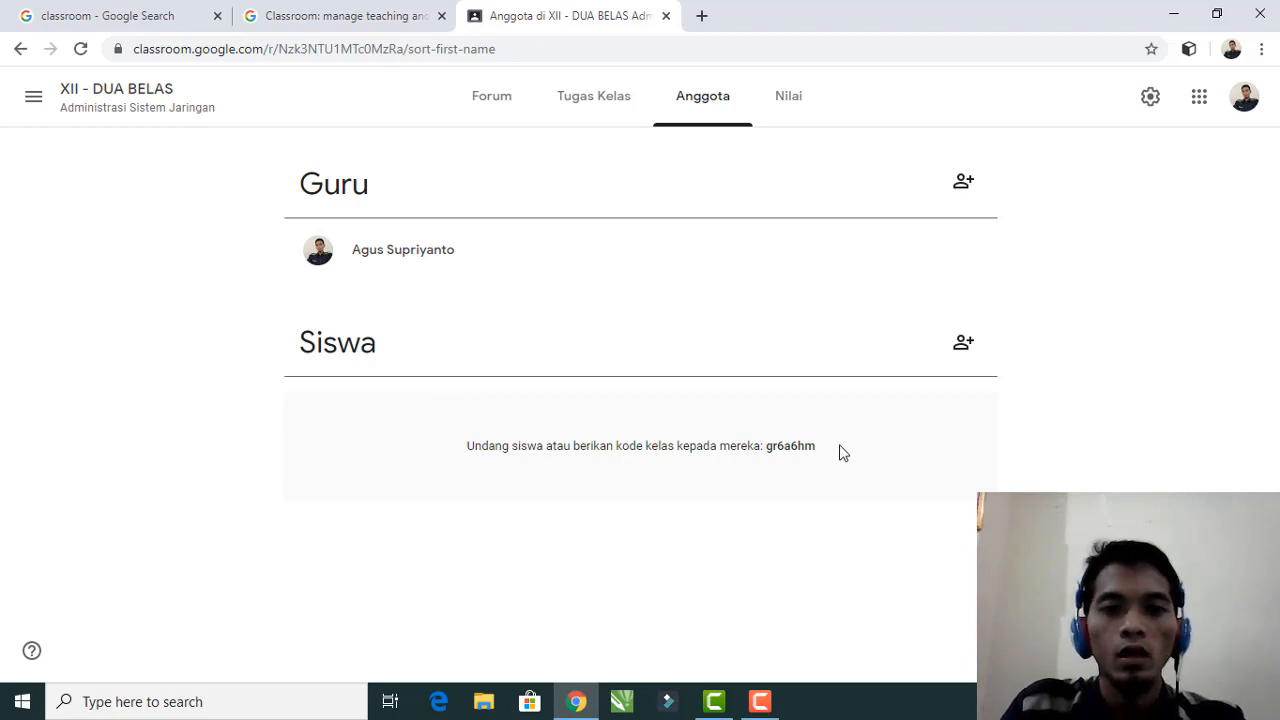
- Highlight the class code shown in the Siswa section of the members page
left_click_drag(836, 442, 770, 441)
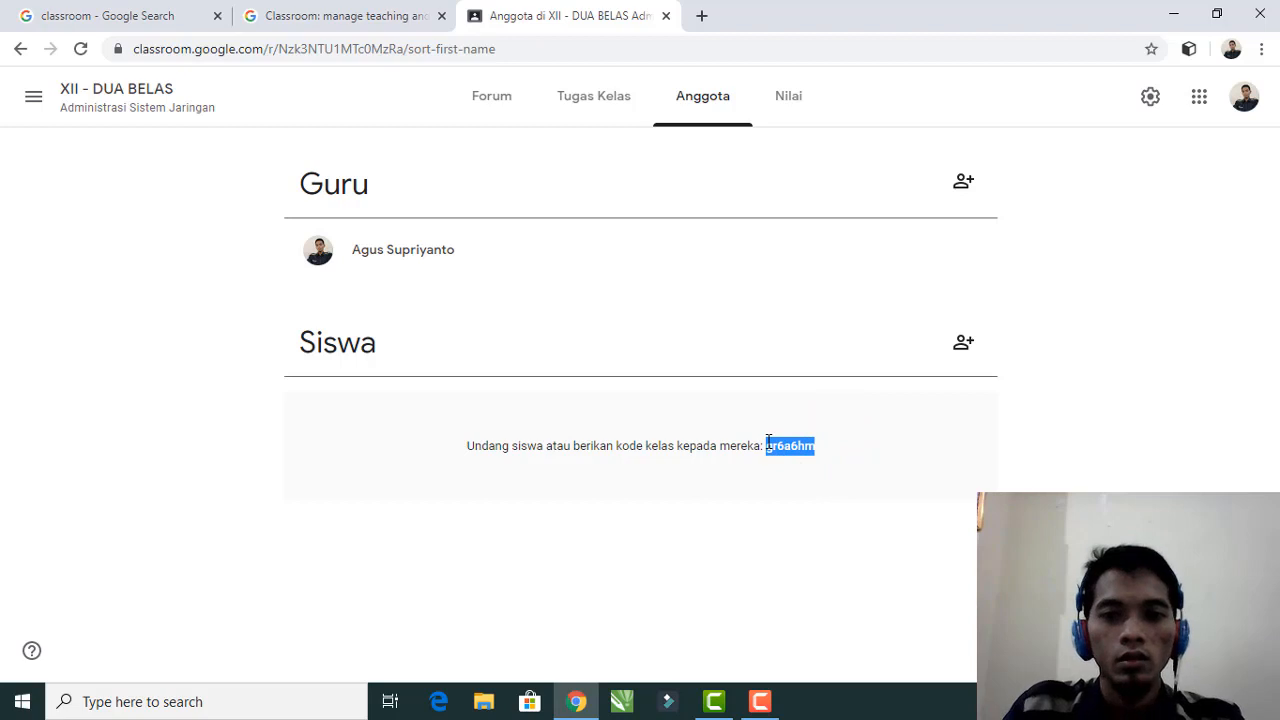
left_click_drag(838, 443, 768, 452)
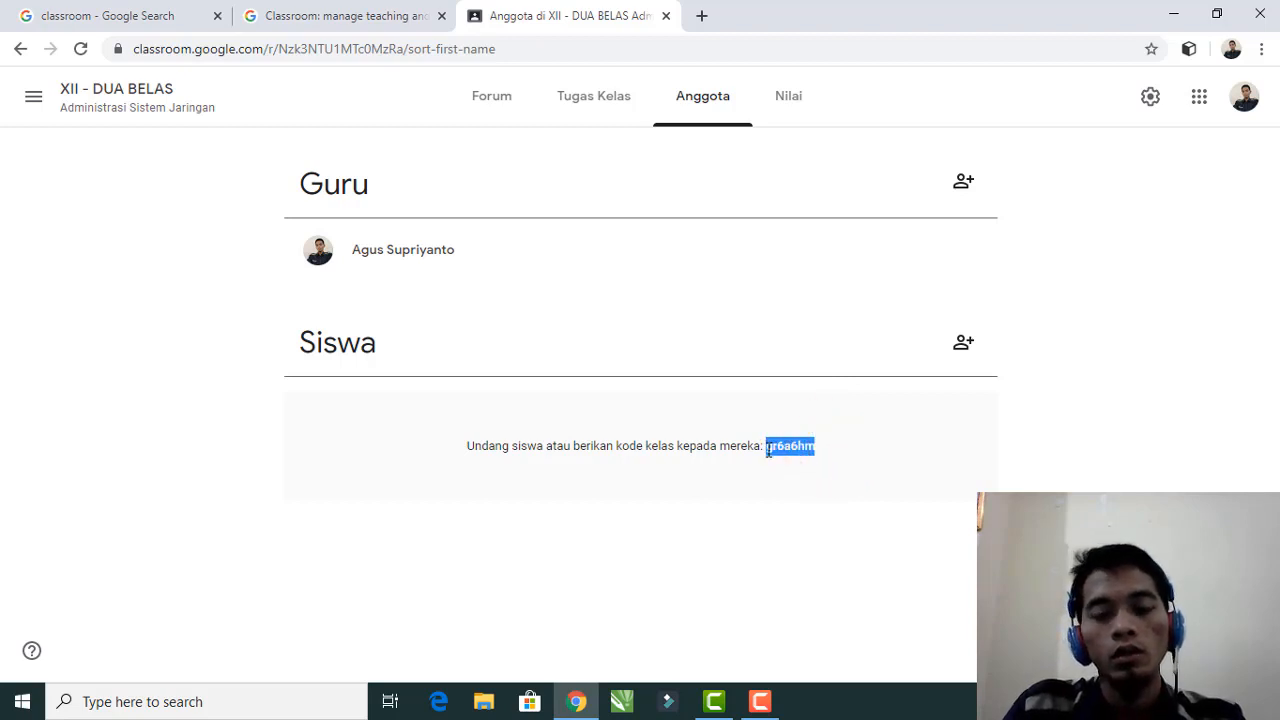
left_click(843, 448)
left_click_drag(826, 448, 764, 456)
left_click(846, 447)
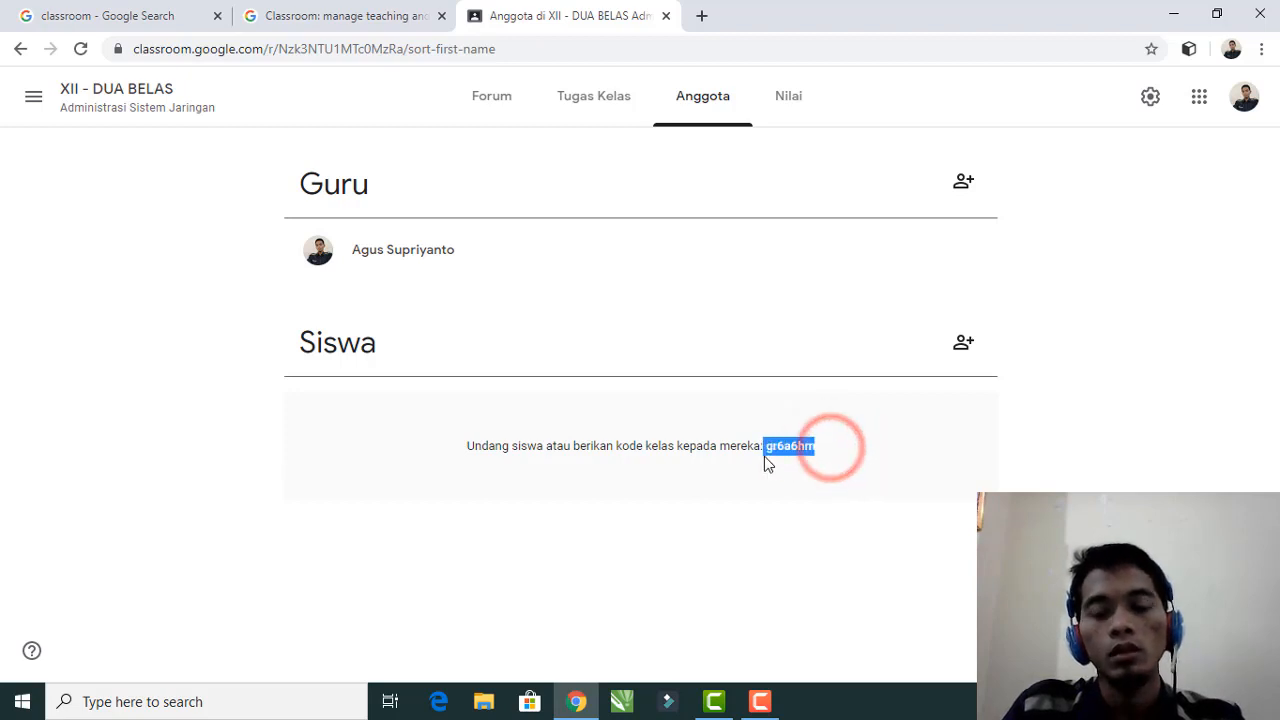
left_click(825, 449)
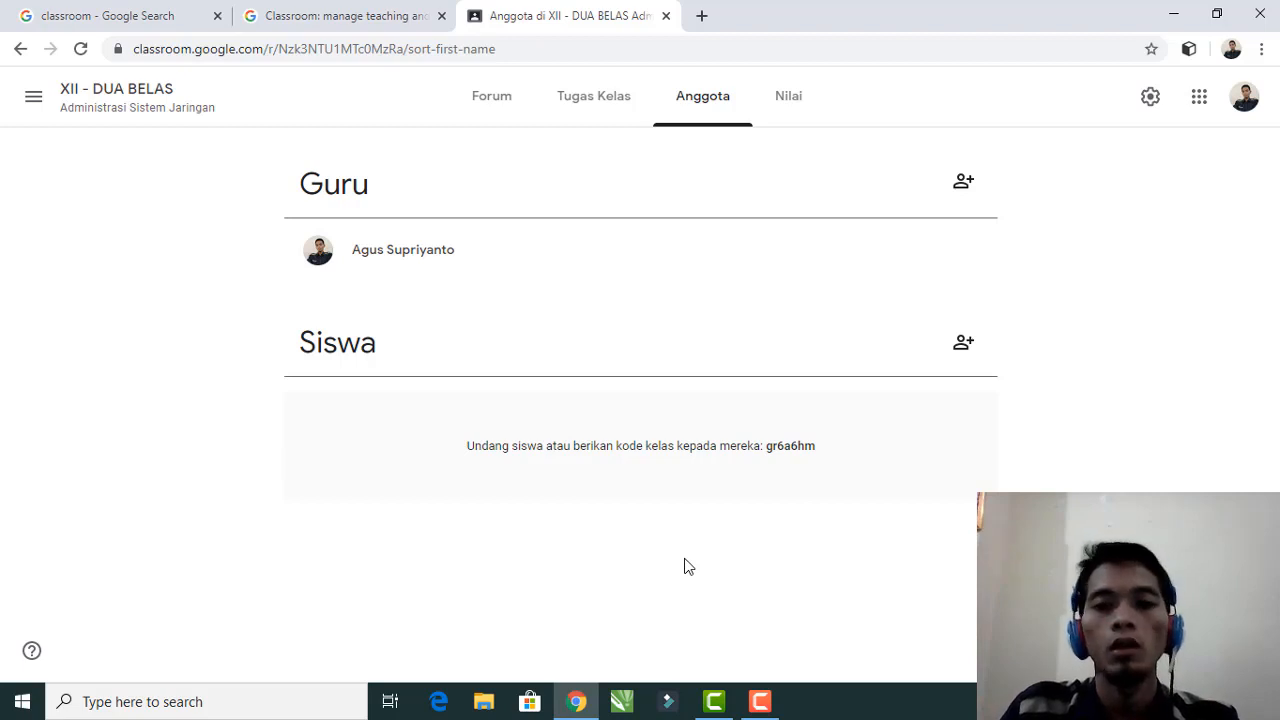
left_click_drag(829, 446, 769, 452)
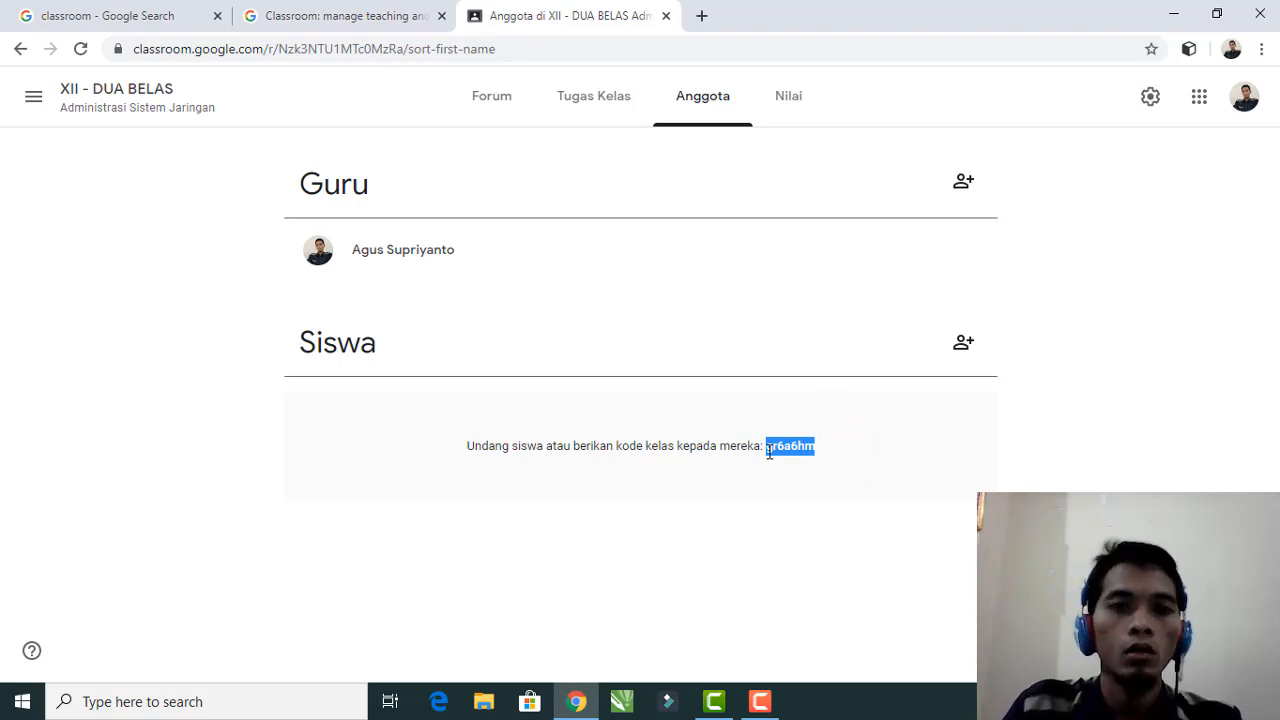
left_click(860, 447)
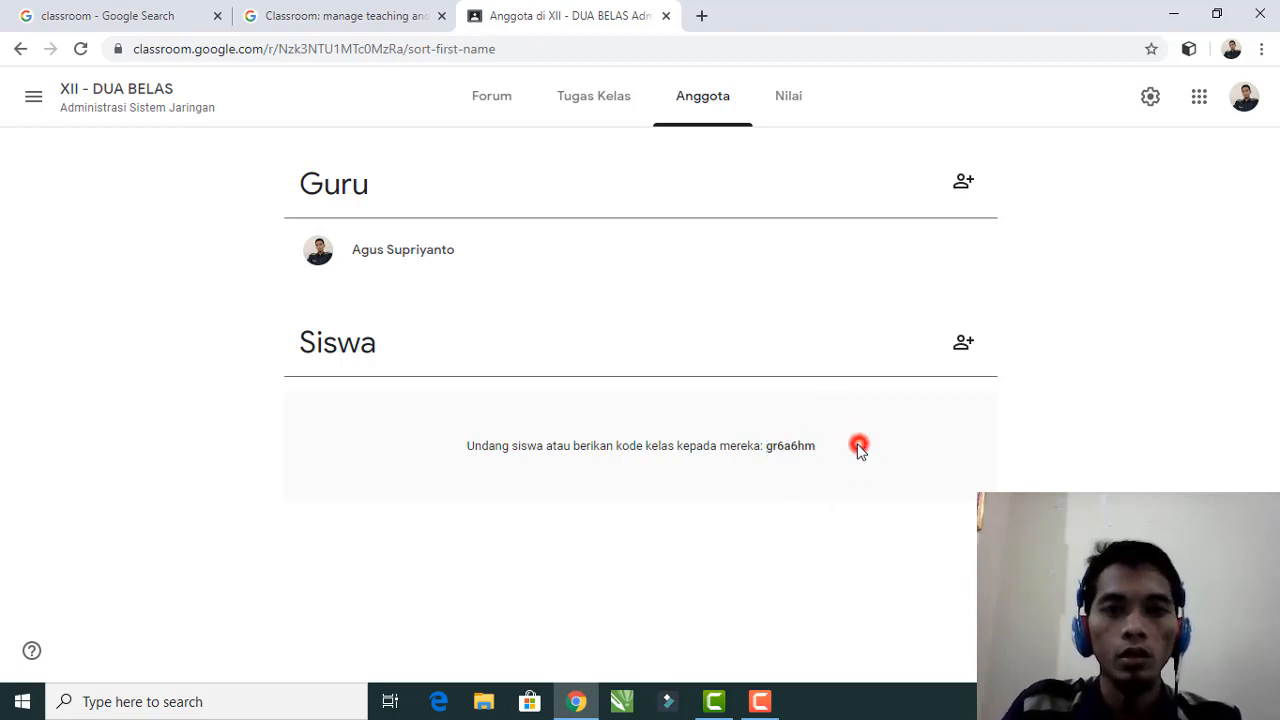
- Open the class forum, view the class code in its enlarged display, and close that display
left_click(488, 100)
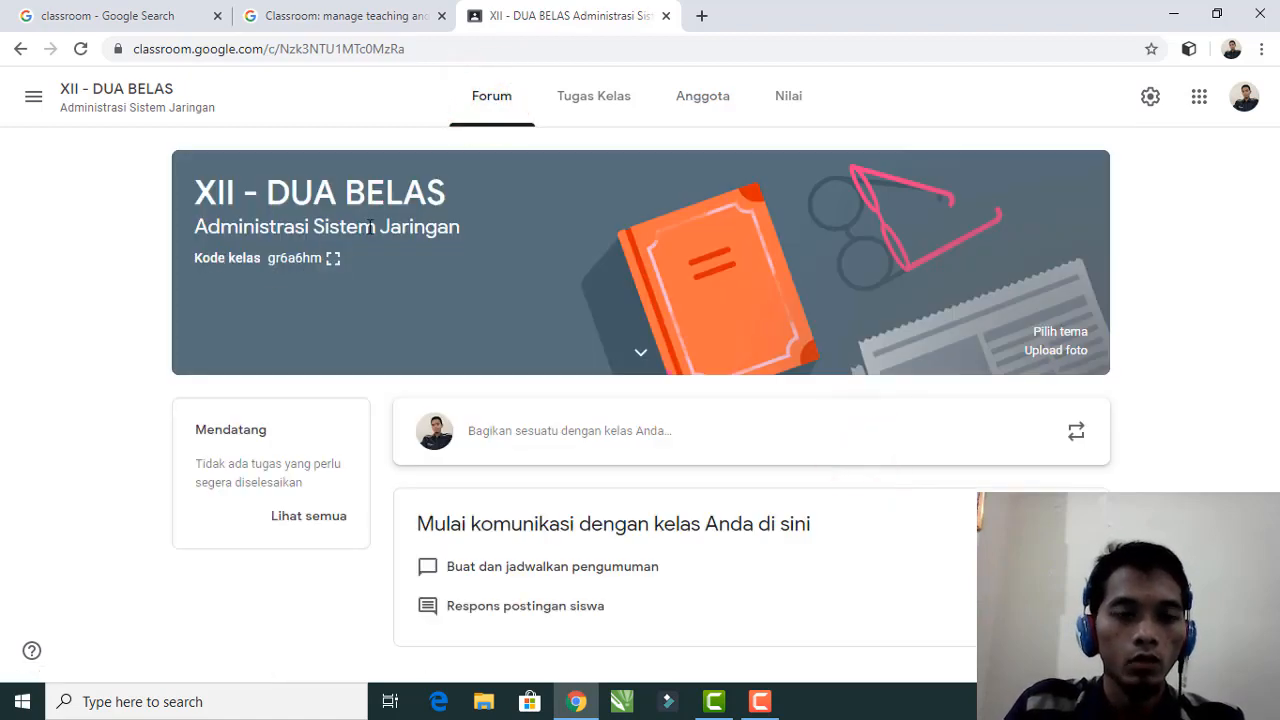
left_click(333, 258)
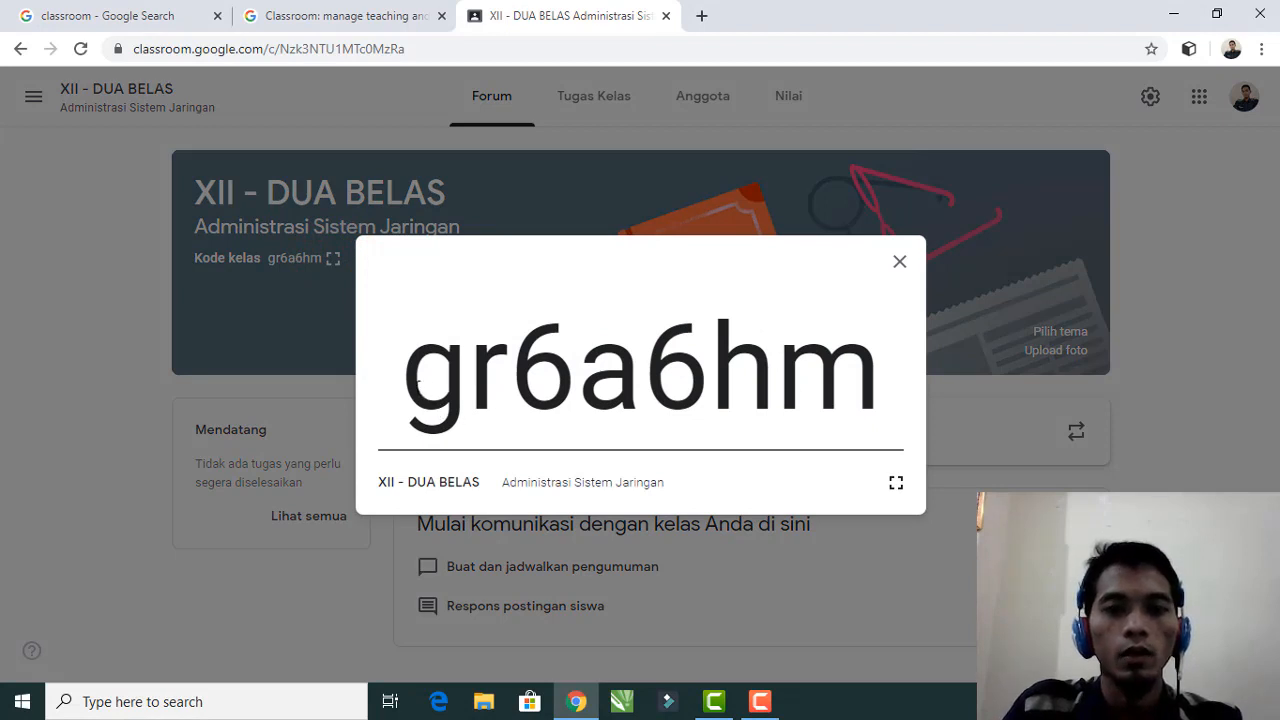
left_click(401, 391)
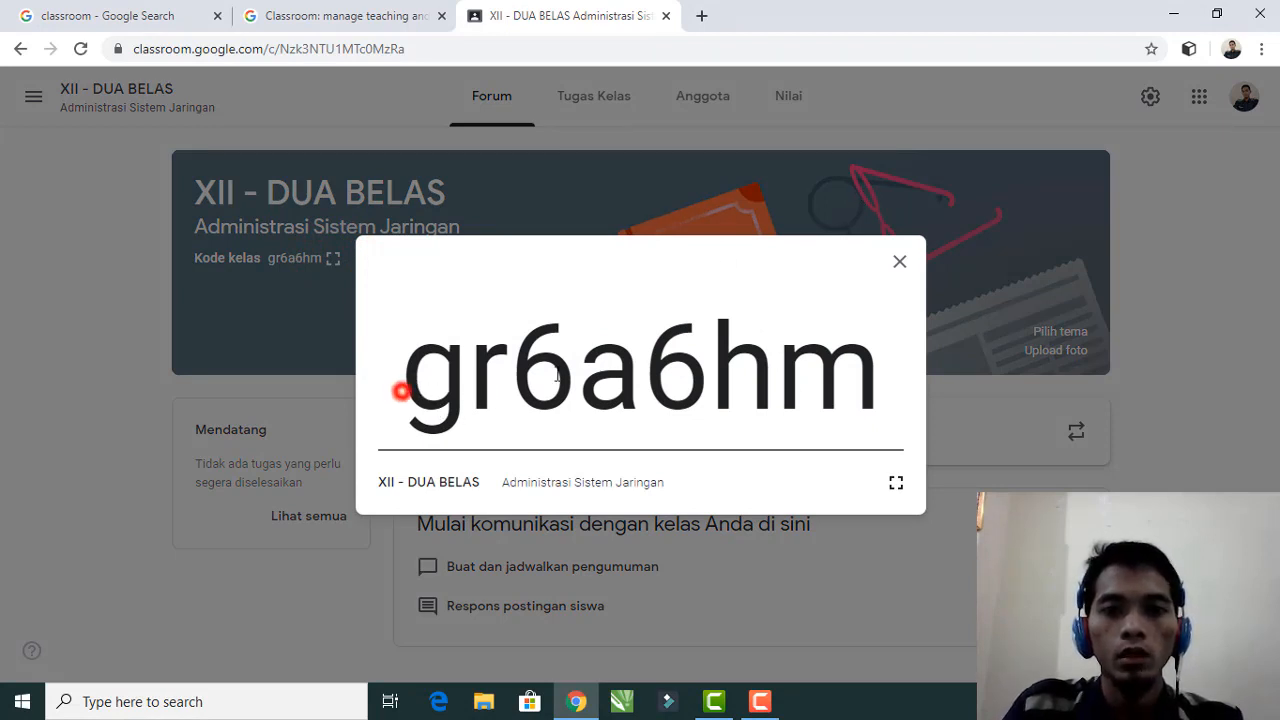
left_click_drag(557, 375, 889, 360)
left_click(608, 375)
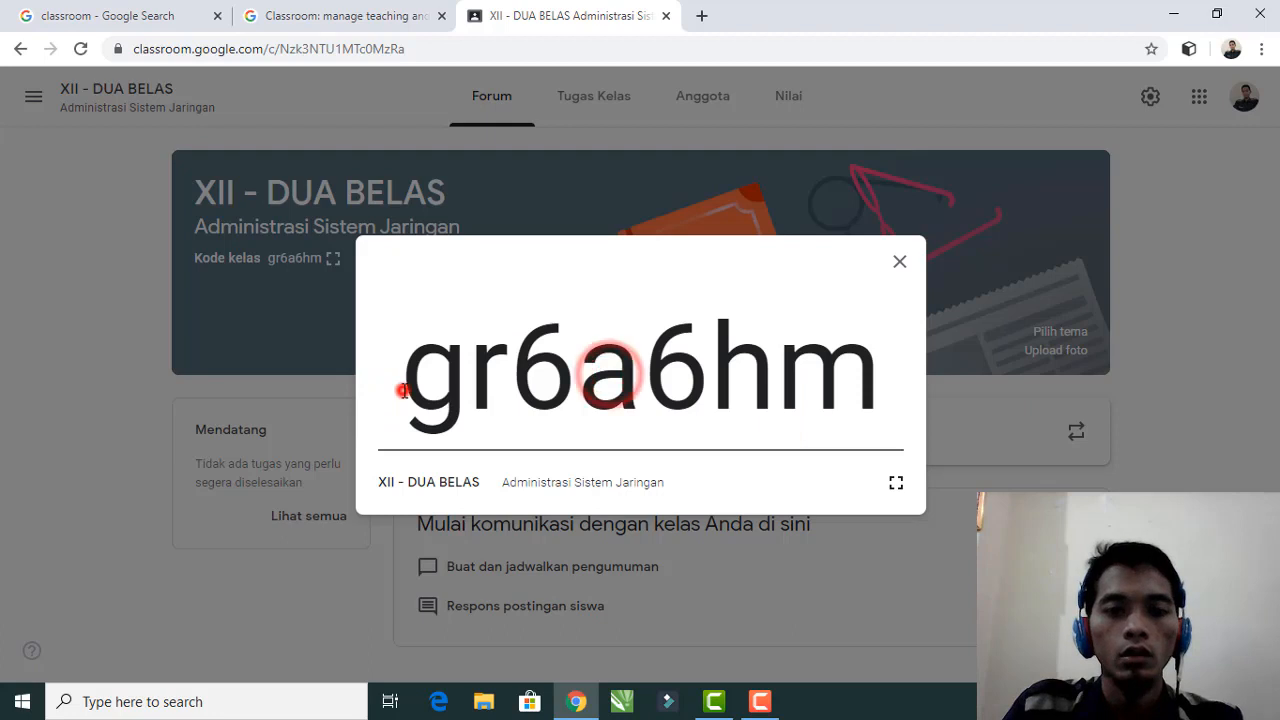
left_click_drag(401, 391, 1002, 390)
left_click(881, 390)
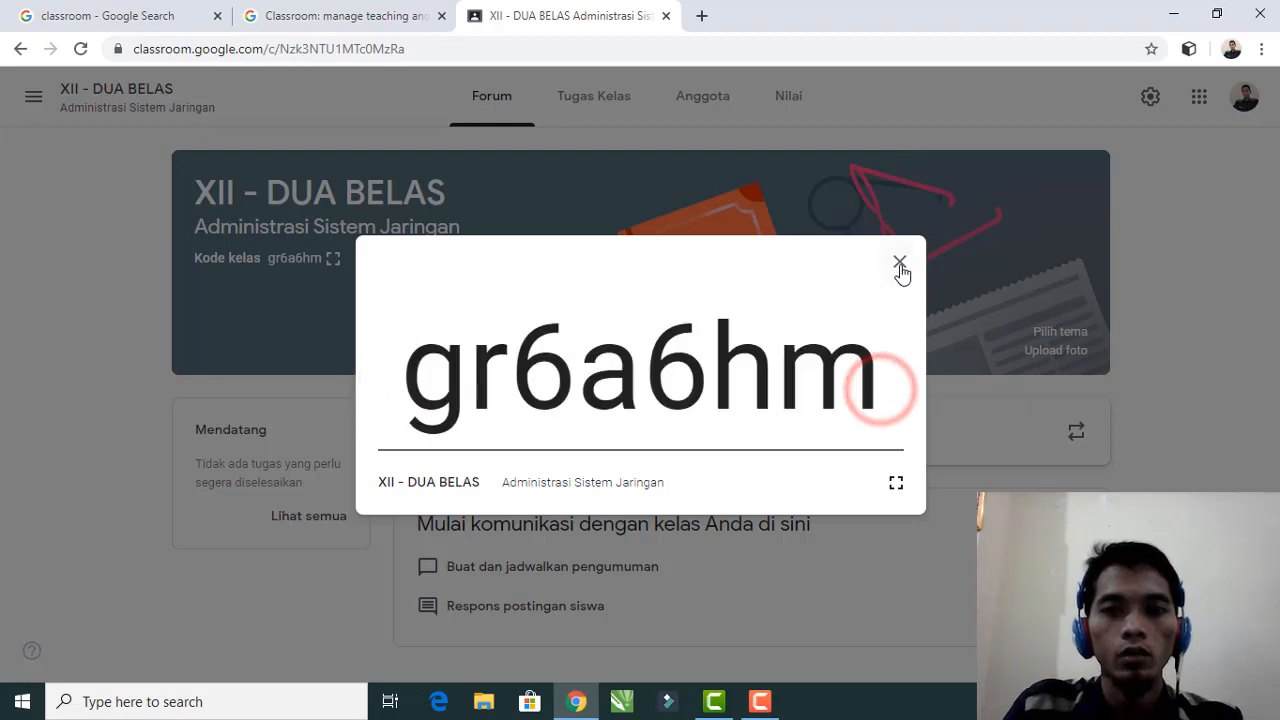
left_click(899, 264)
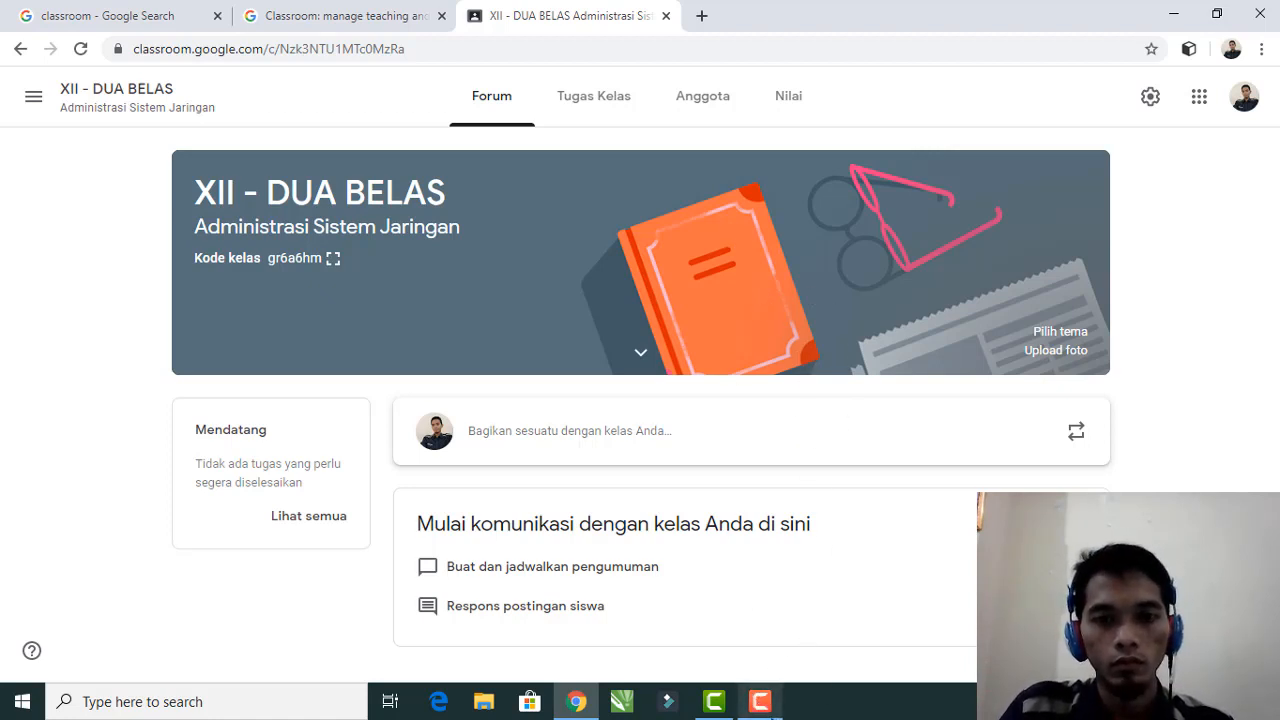
left_click(760, 702)
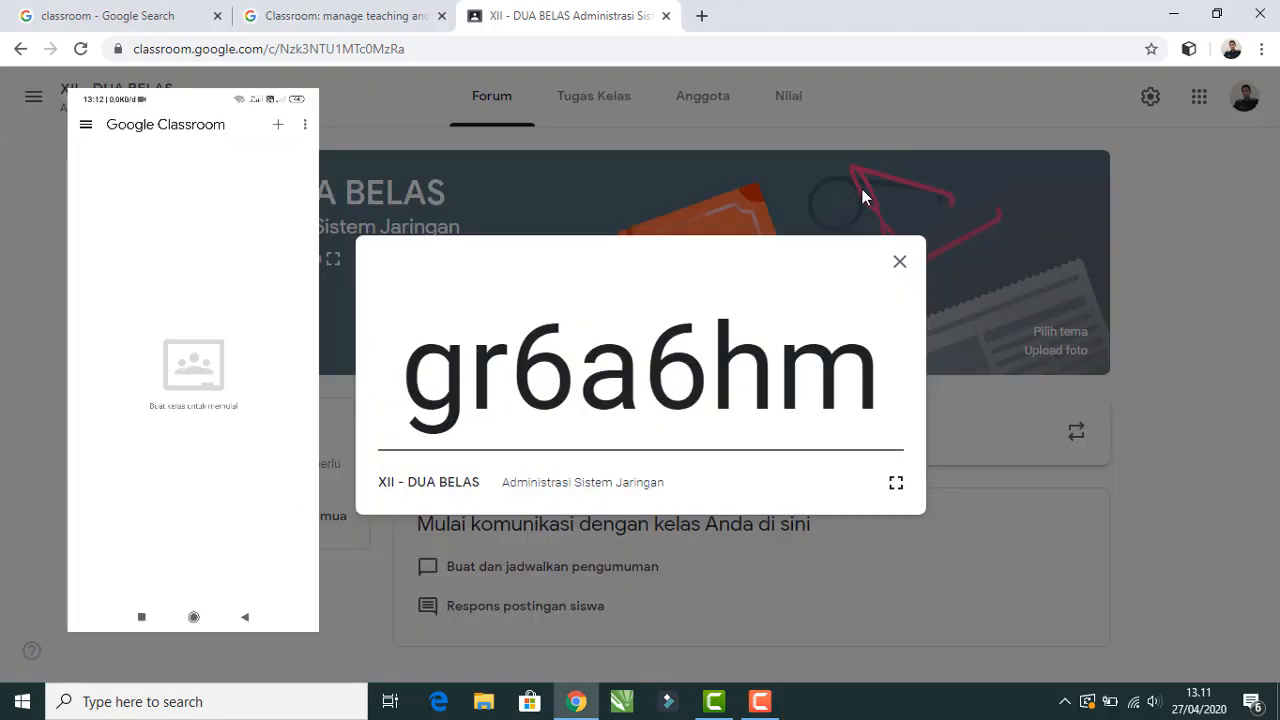
- Highlight the class code in the enlarged display and close the display
left_click_drag(403, 390, 890, 360)
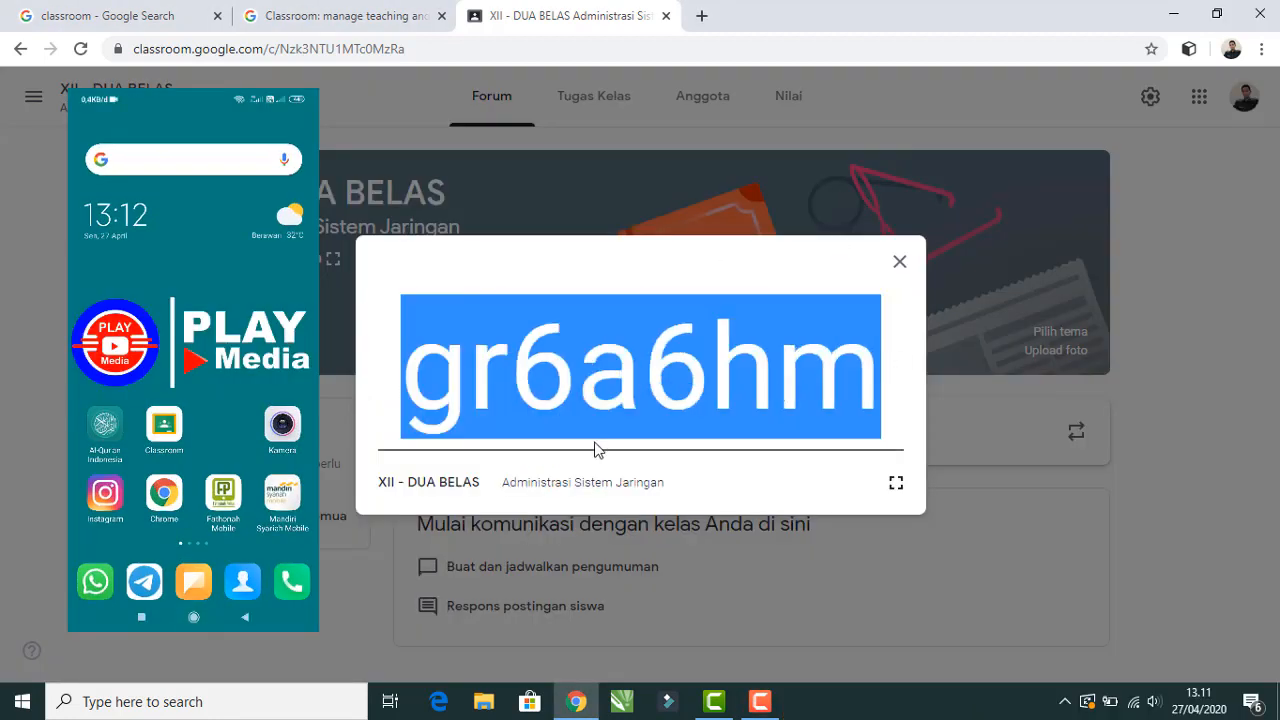
left_click(498, 404)
left_click_drag(403, 390, 1005, 398)
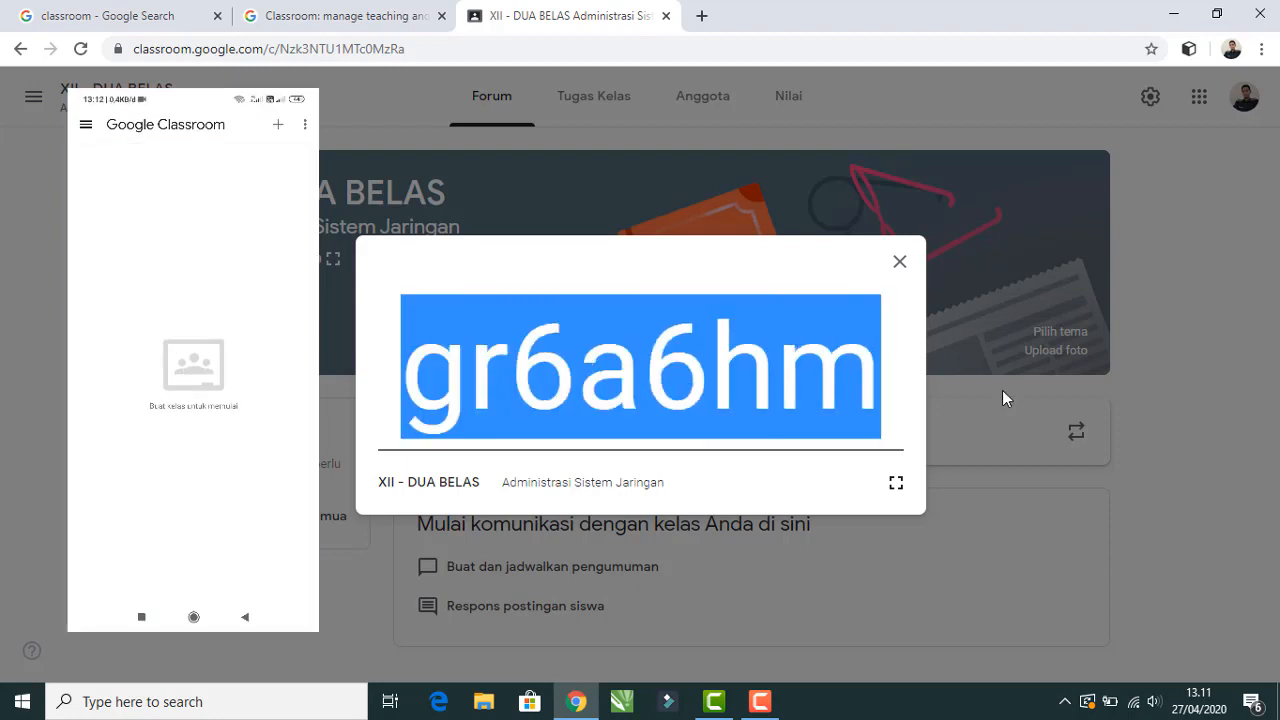
left_click(882, 388)
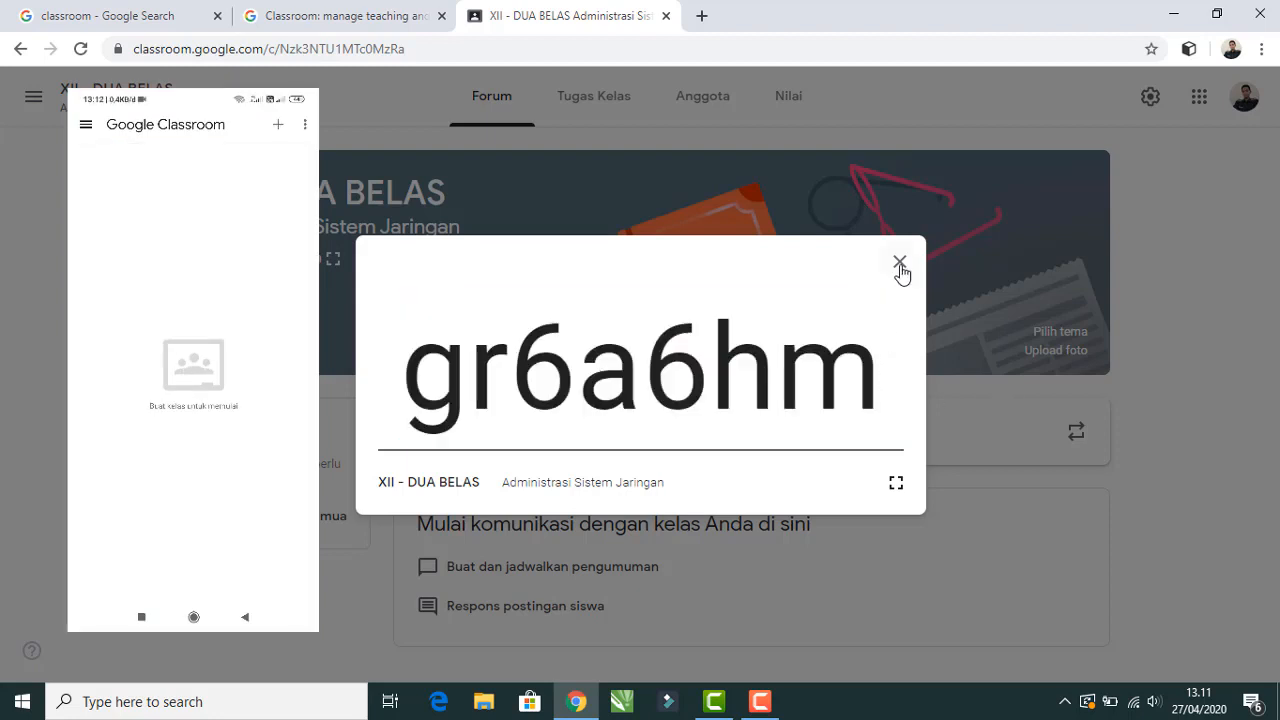
left_click(899, 264)
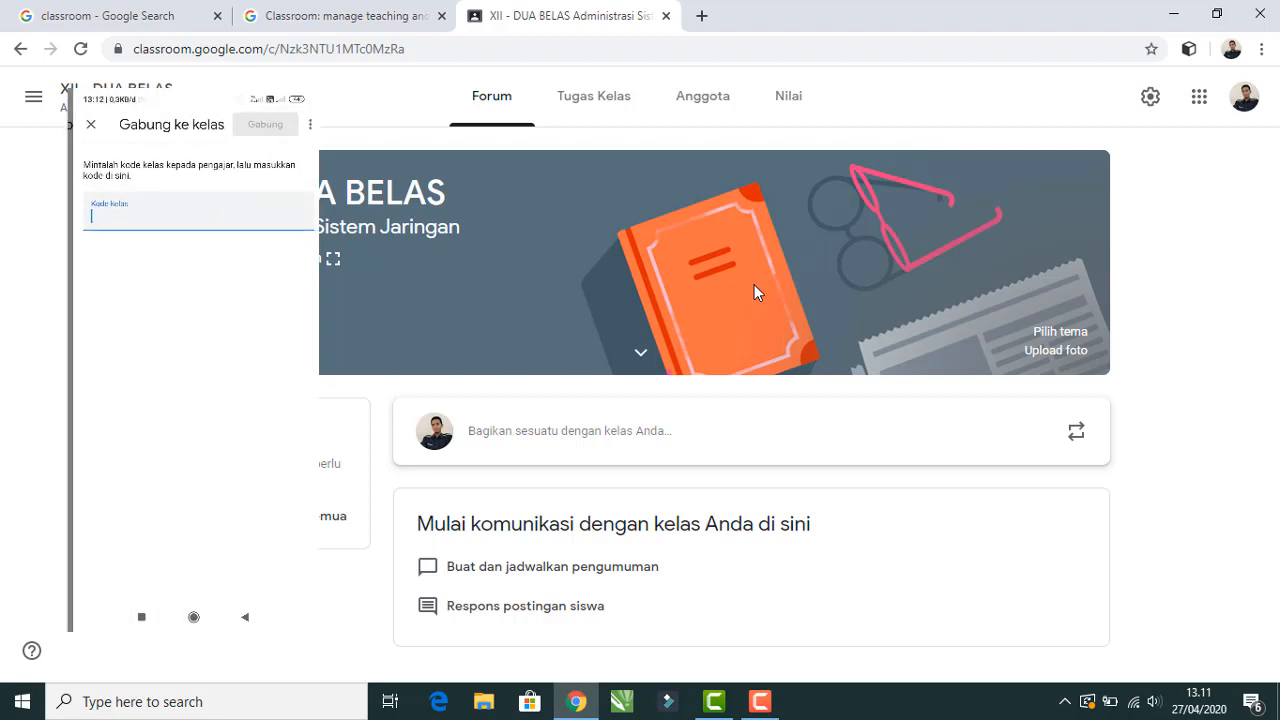
left_click(760, 701)
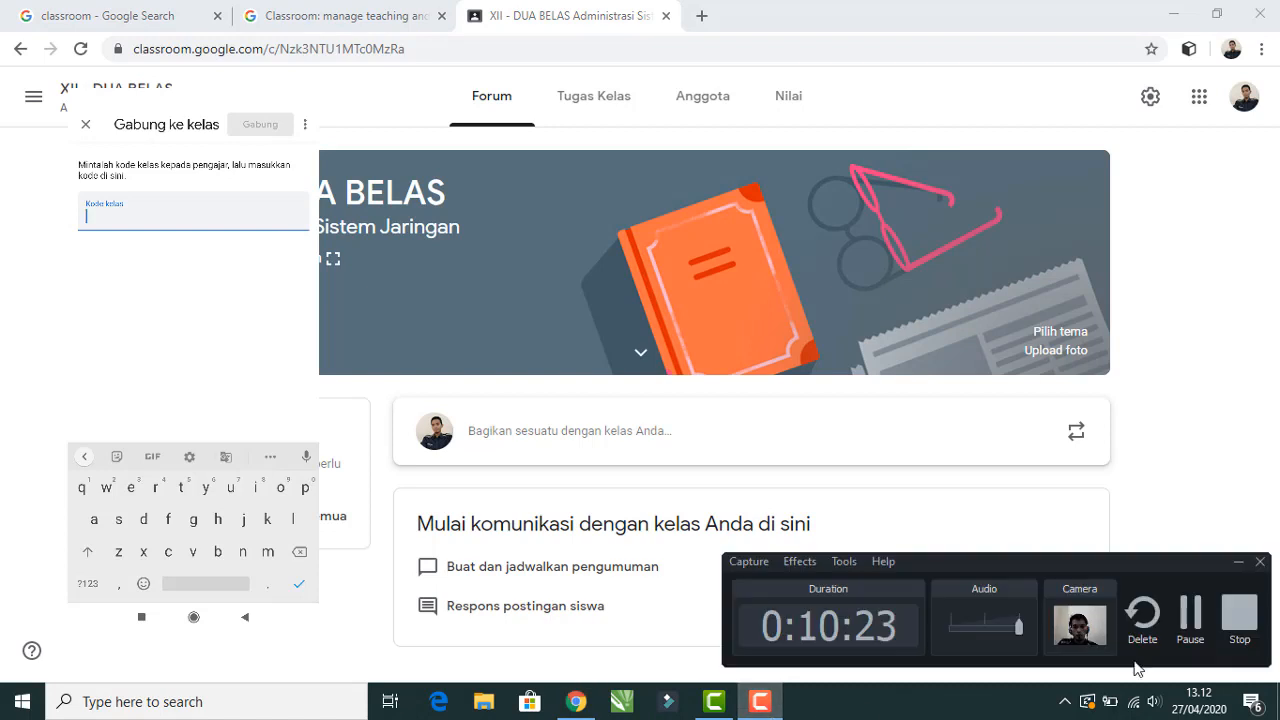
left_click(1189, 619)
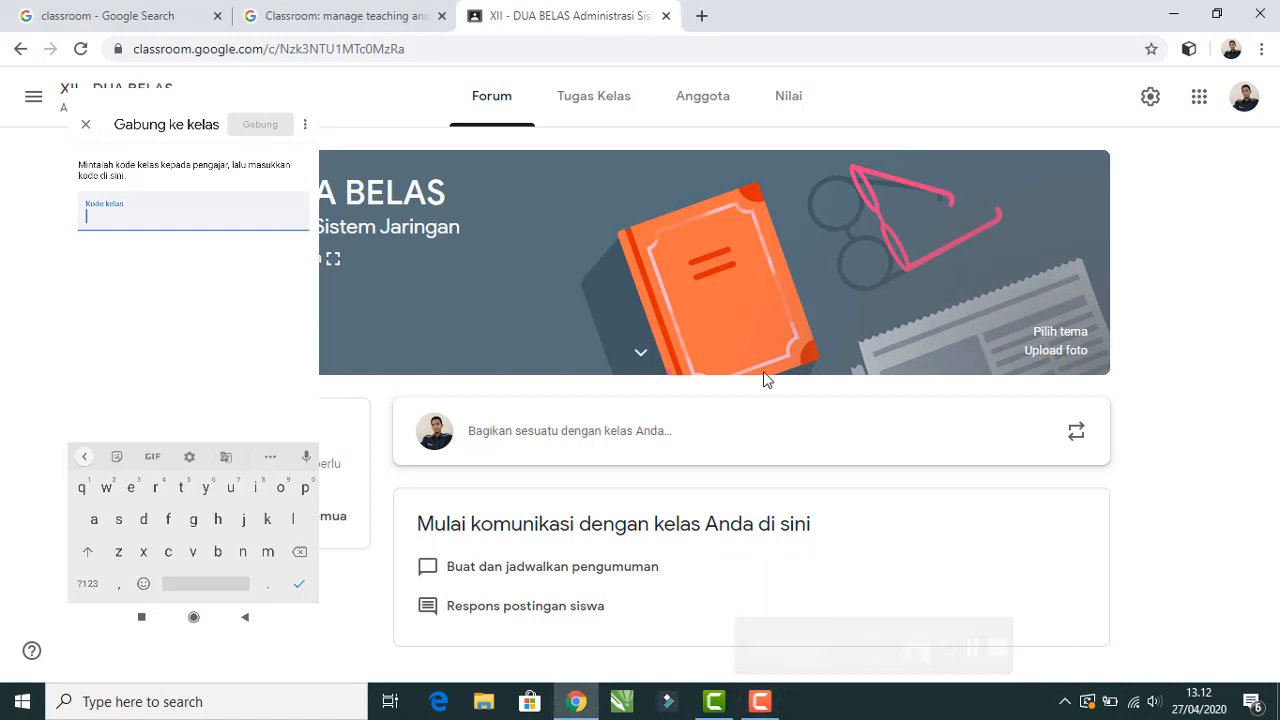
- Show the class code enlarged from the forum banner, and close the display once the student has joined
left_click(333, 258)
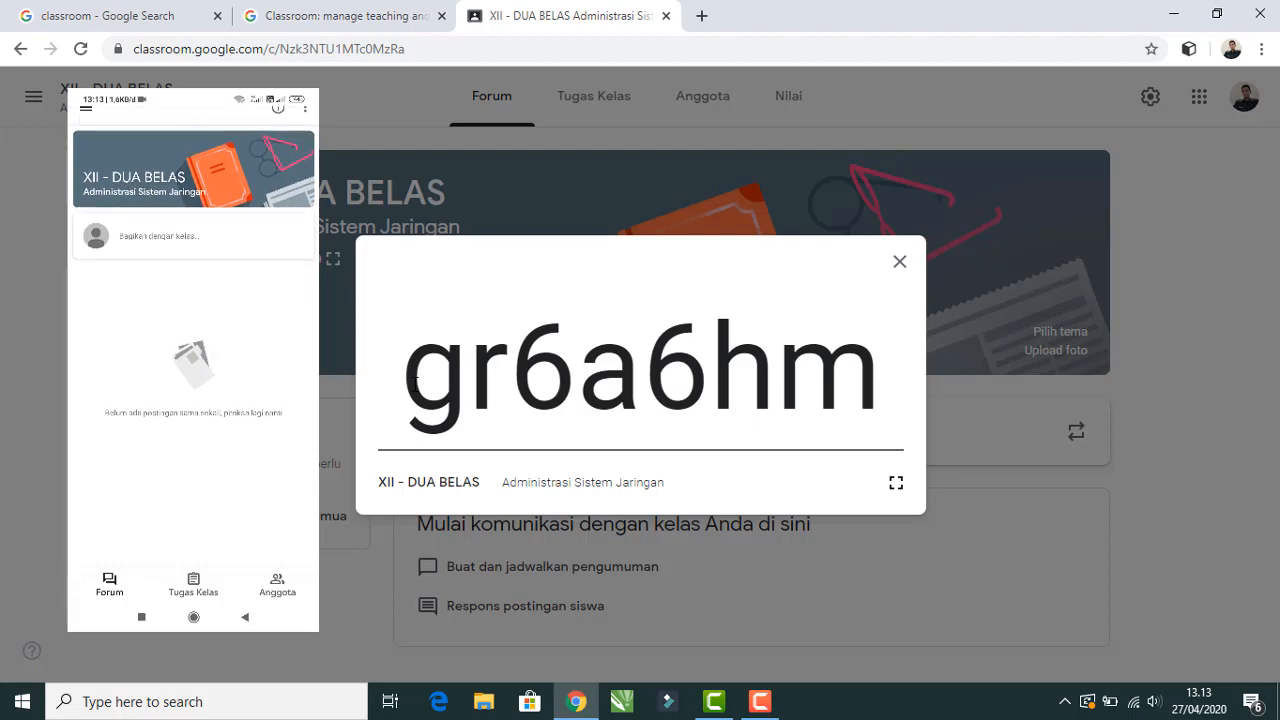
left_click(899, 262)
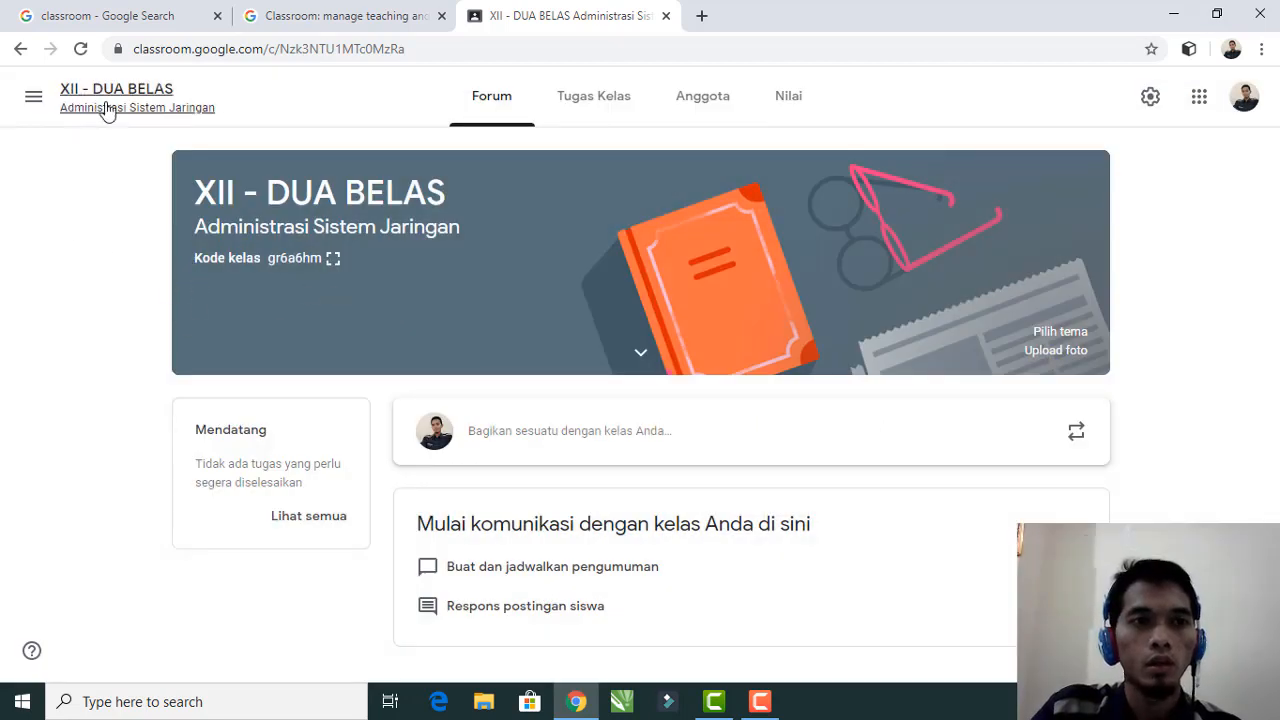
- Open the members list of XII - DUA BELAS from the class overview, and check the student invitation form before cancelling it
left_click(36, 100)
left_click(135, 118)
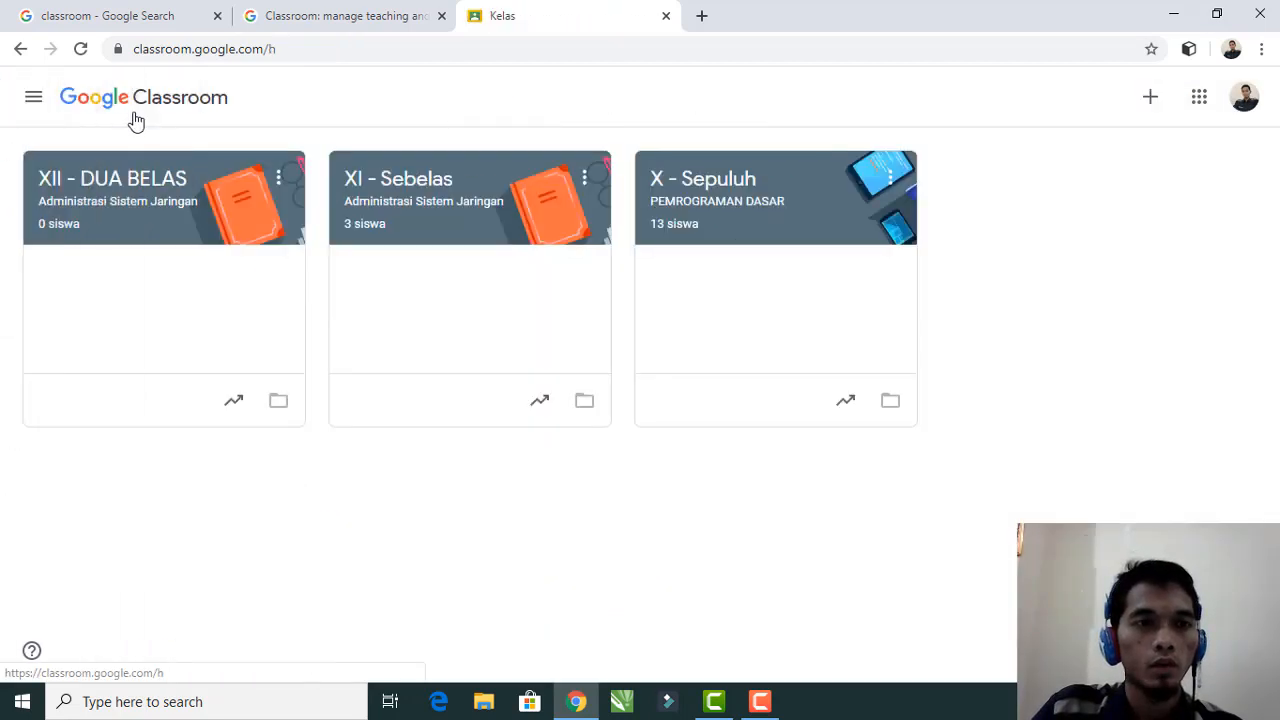
left_click(62, 228)
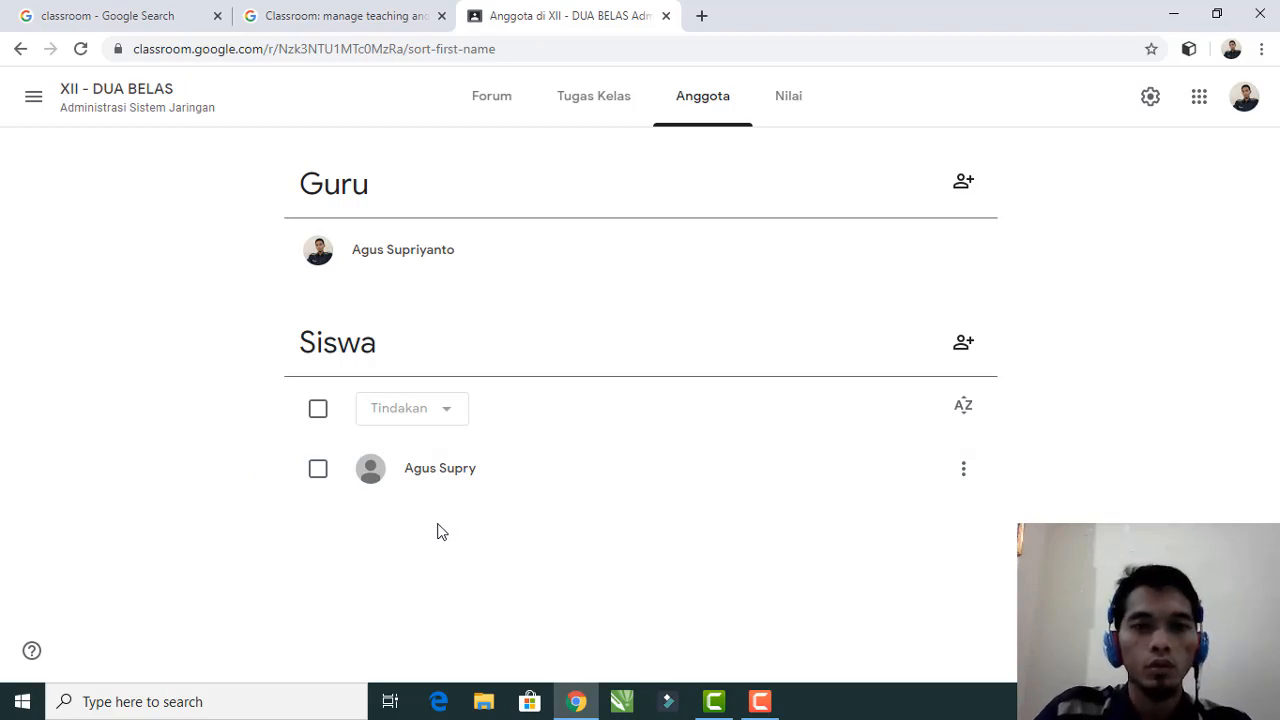
left_click(965, 346)
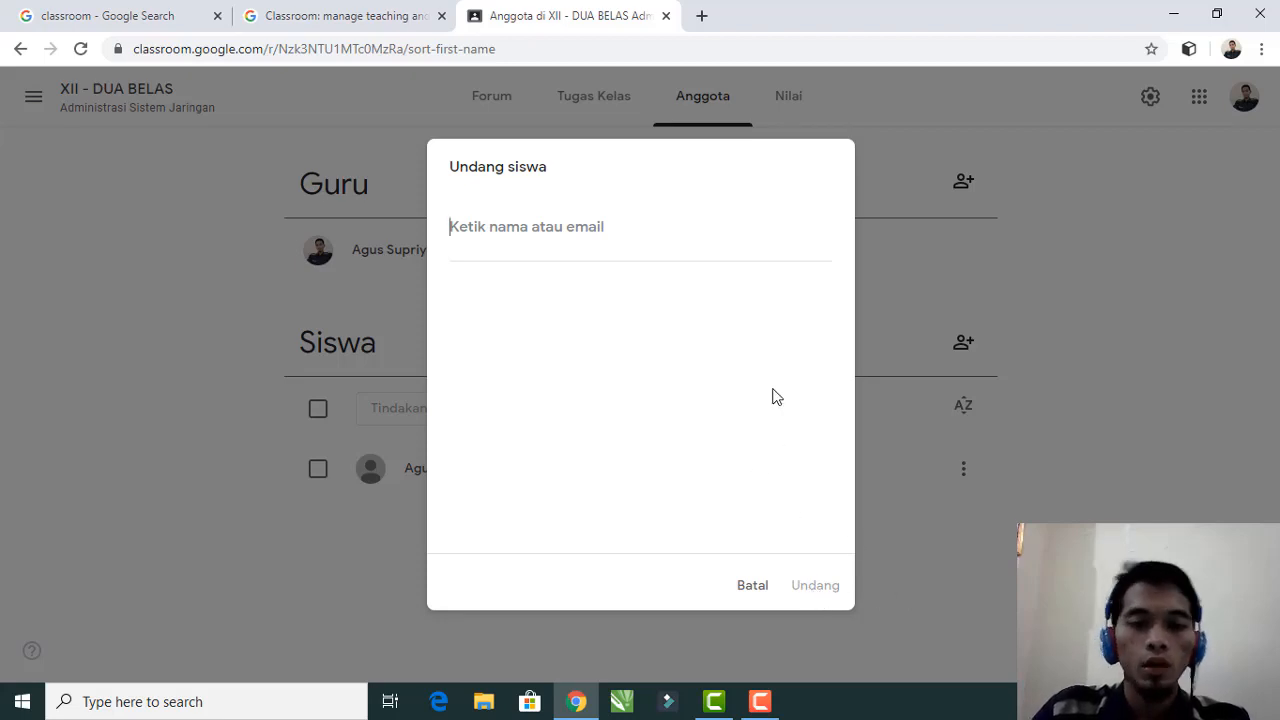
left_click(752, 588)
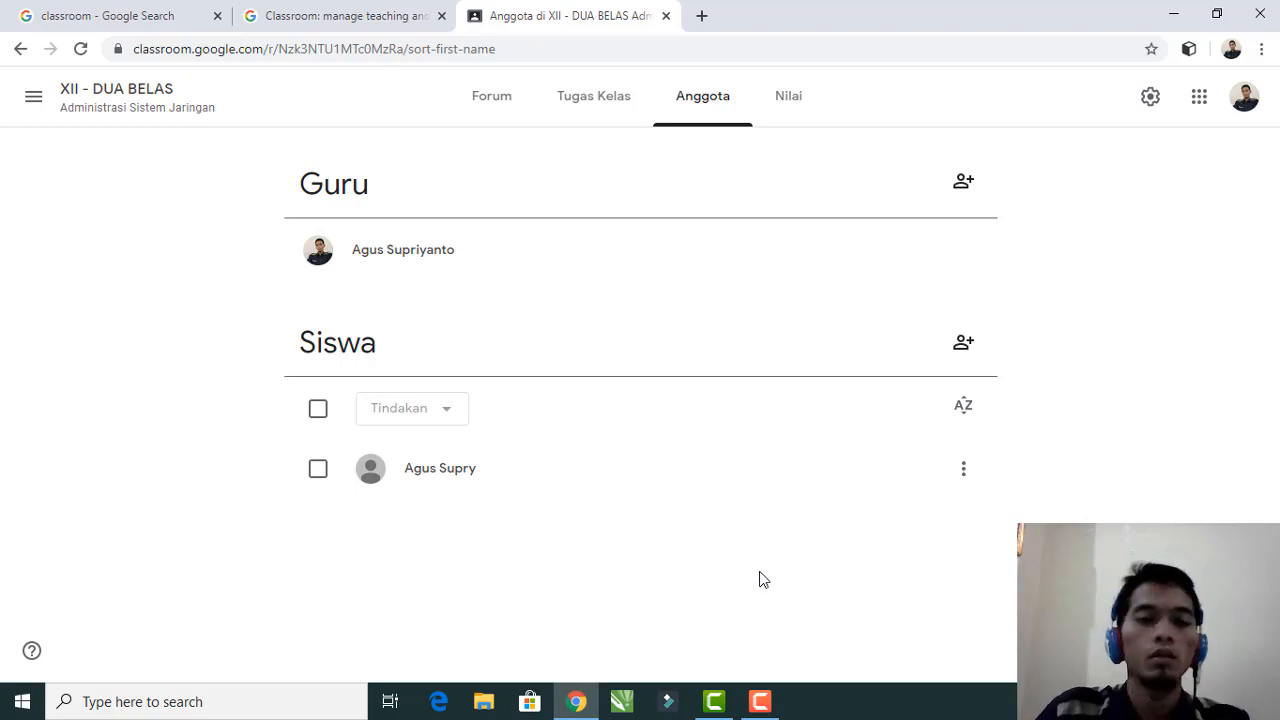
- Look through the Forum, Tugas Kelas and Nilai pages of the XII - DUA BELAS class
left_click(507, 117)
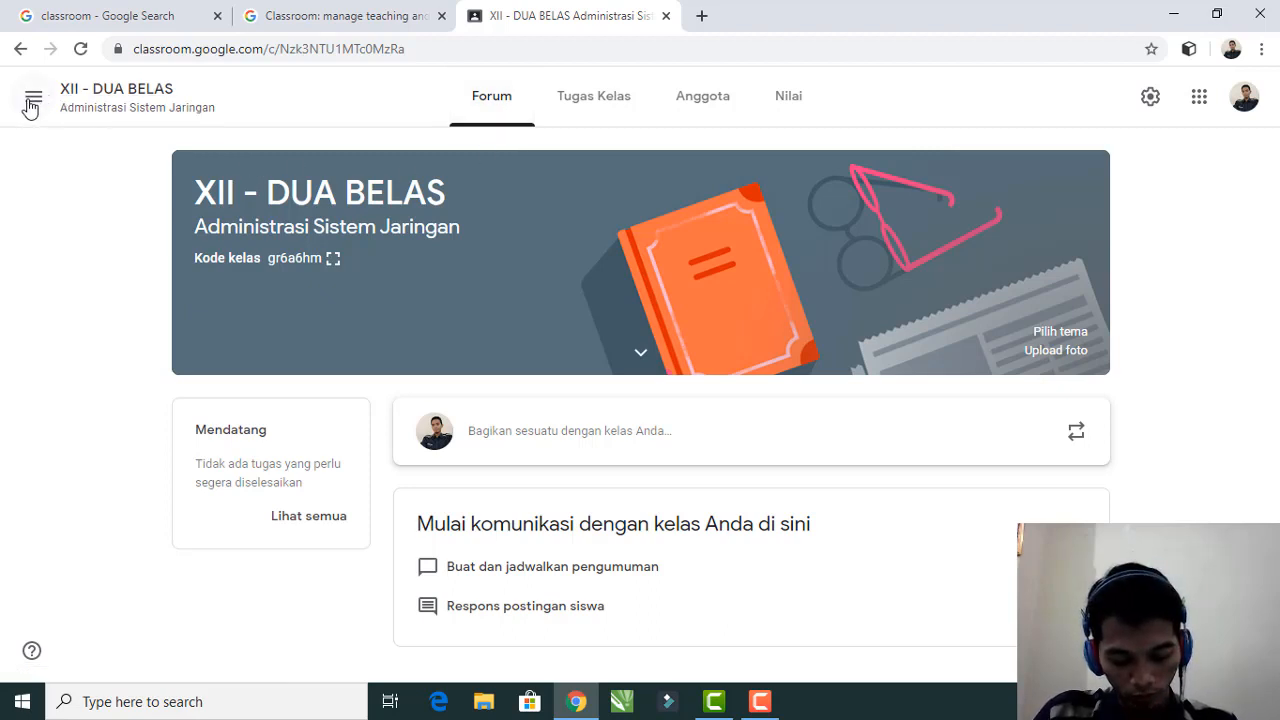
left_click(610, 110)
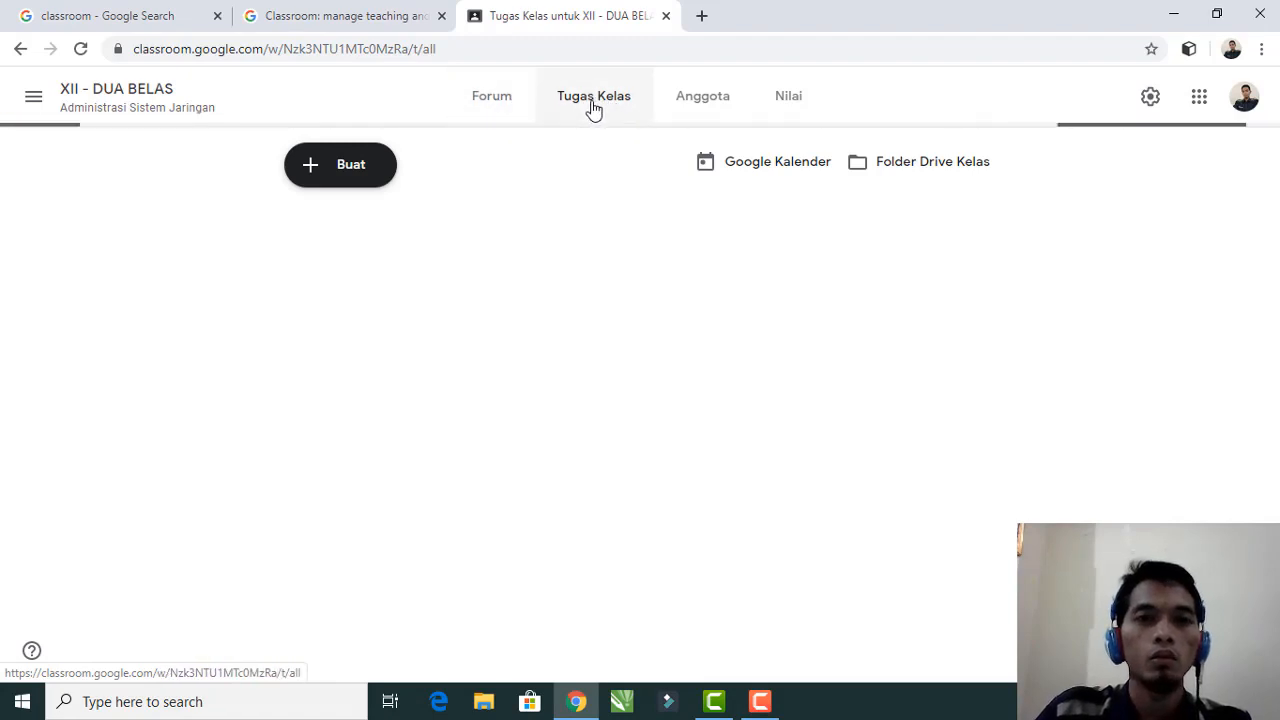
left_click(502, 107)
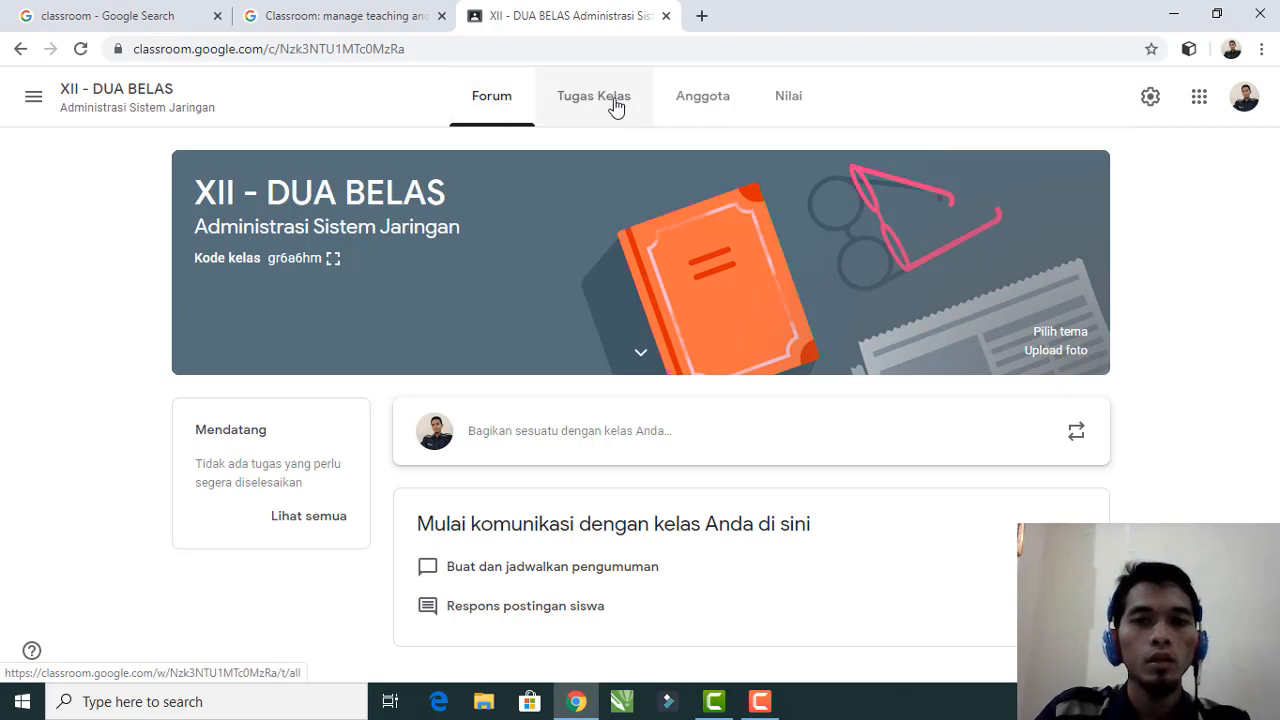
left_click(769, 107)
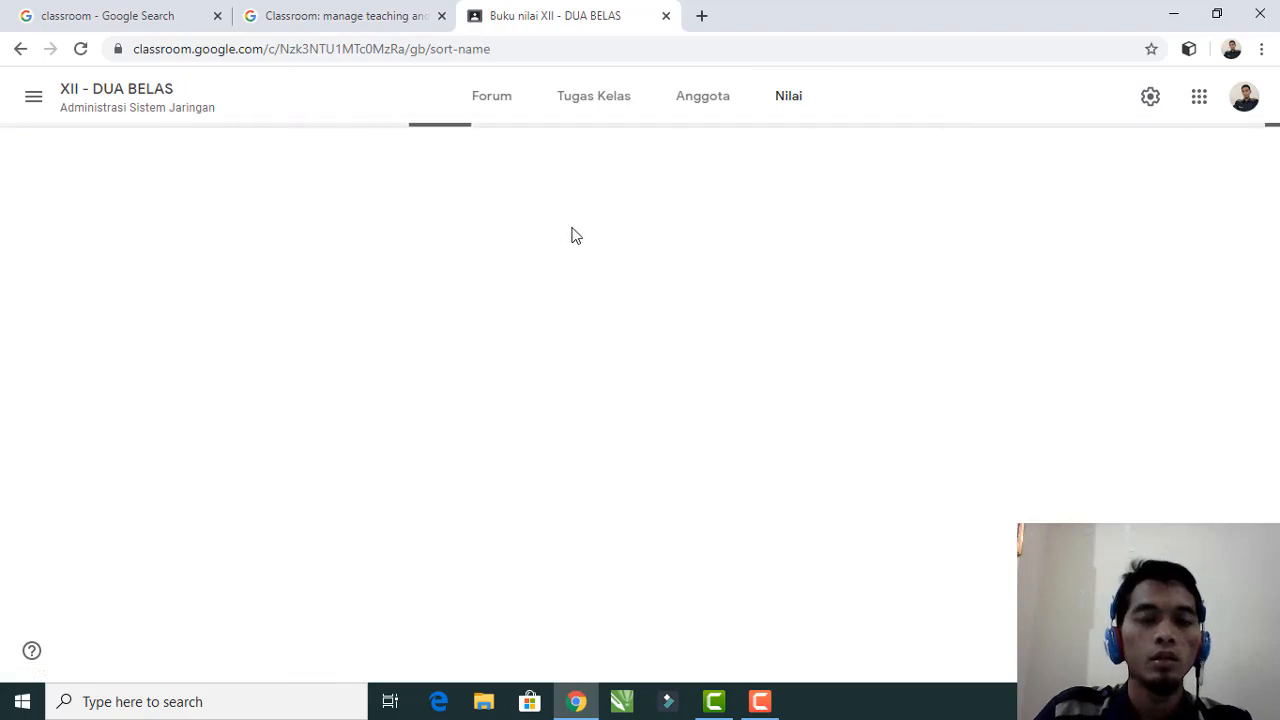
left_click(512, 110)
left_click(564, 108)
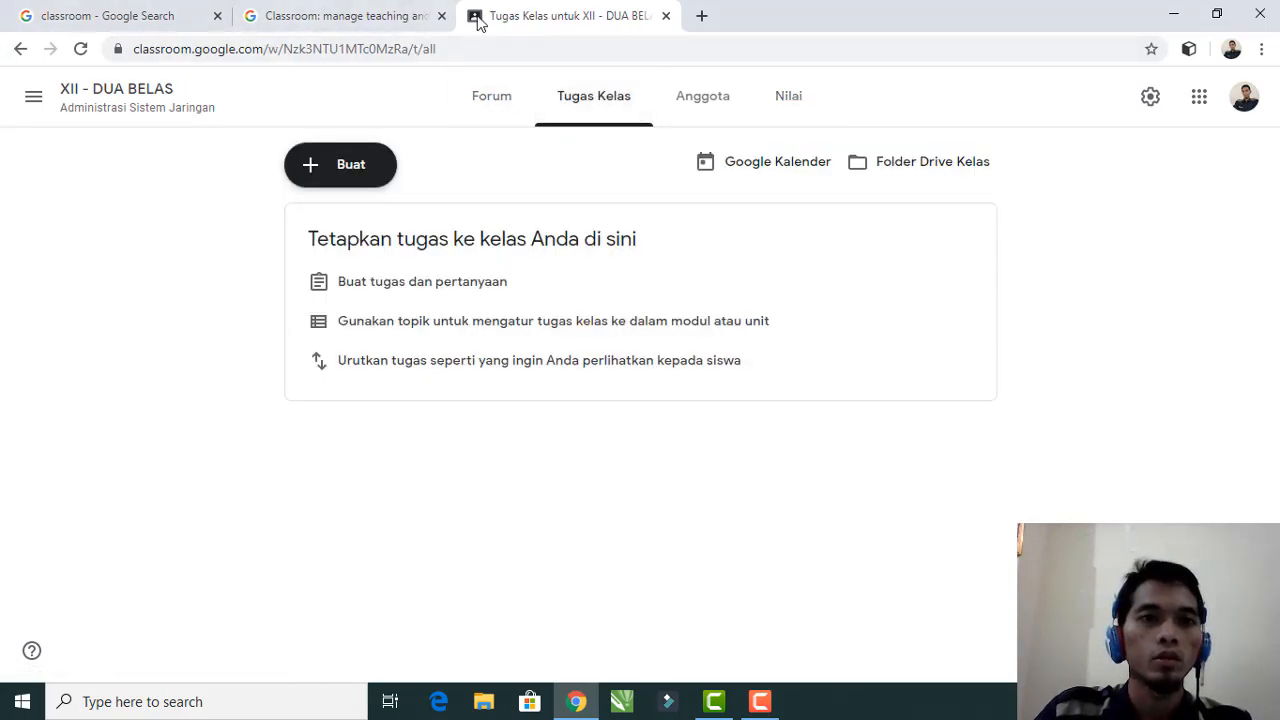
- Return to the class overview and open the grade book of the X - Sepuluh class
left_click(34, 96)
left_click(60, 104)
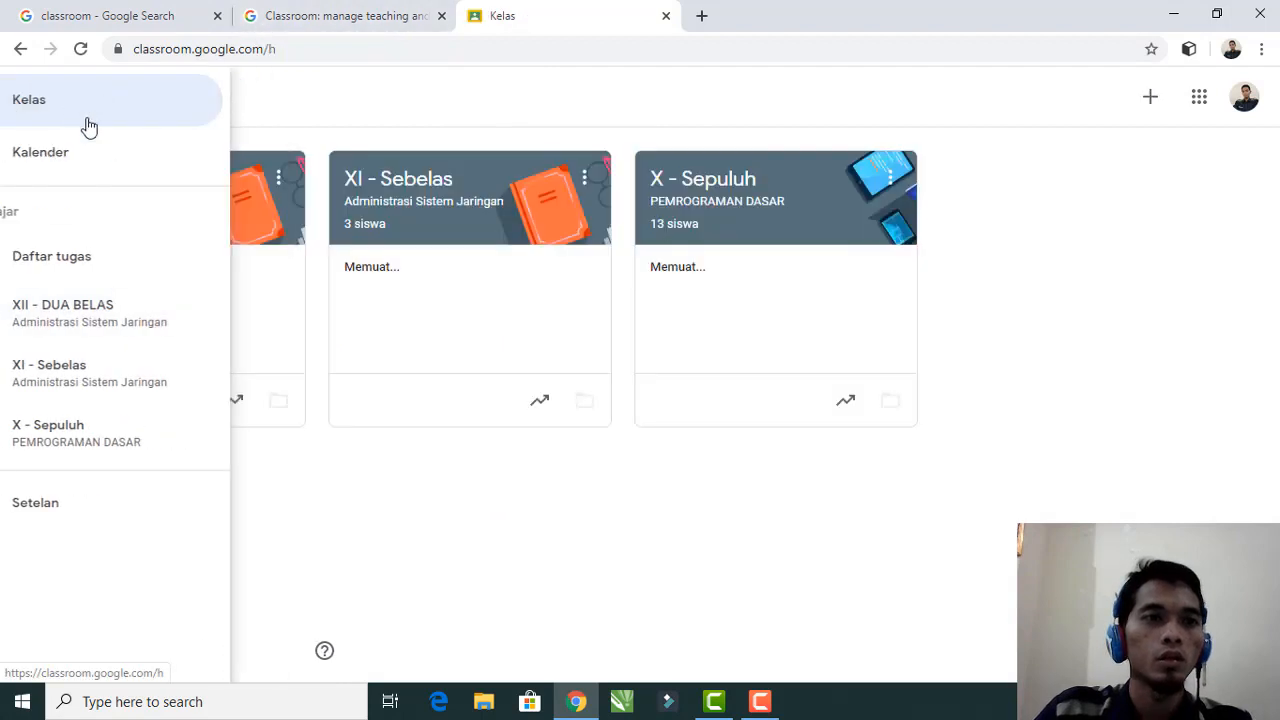
left_click(698, 190)
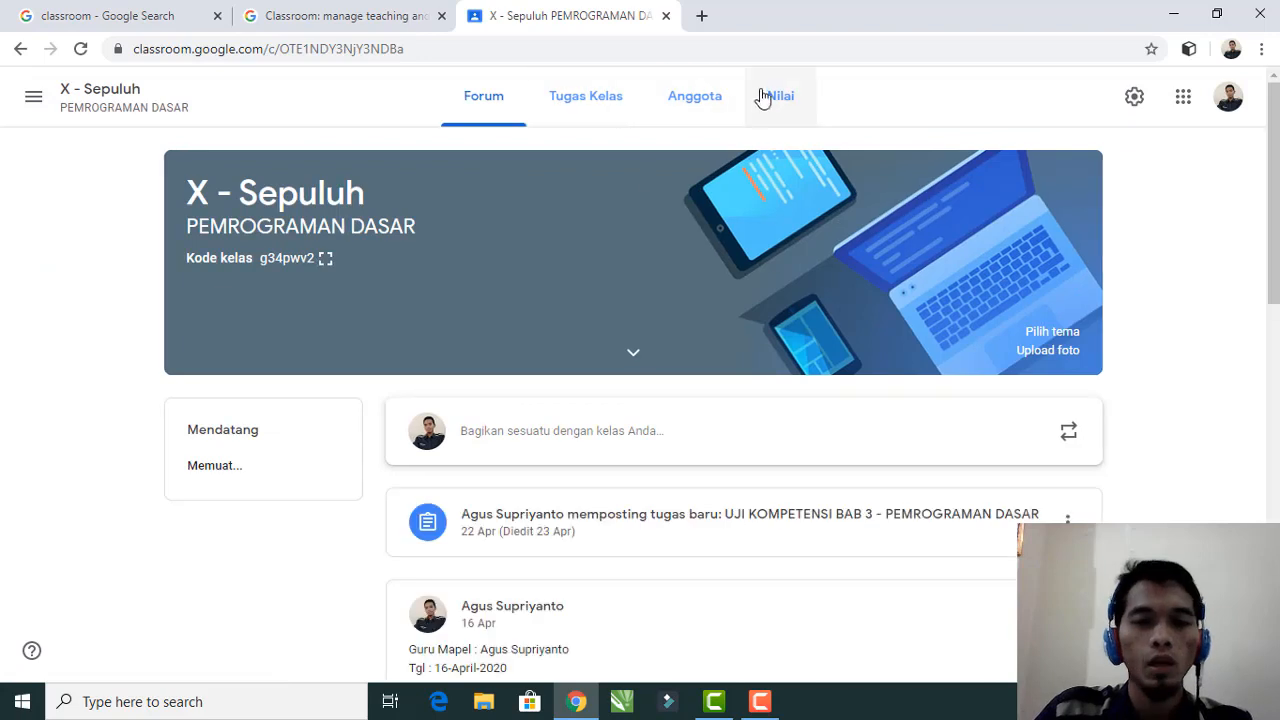
left_click(778, 100)
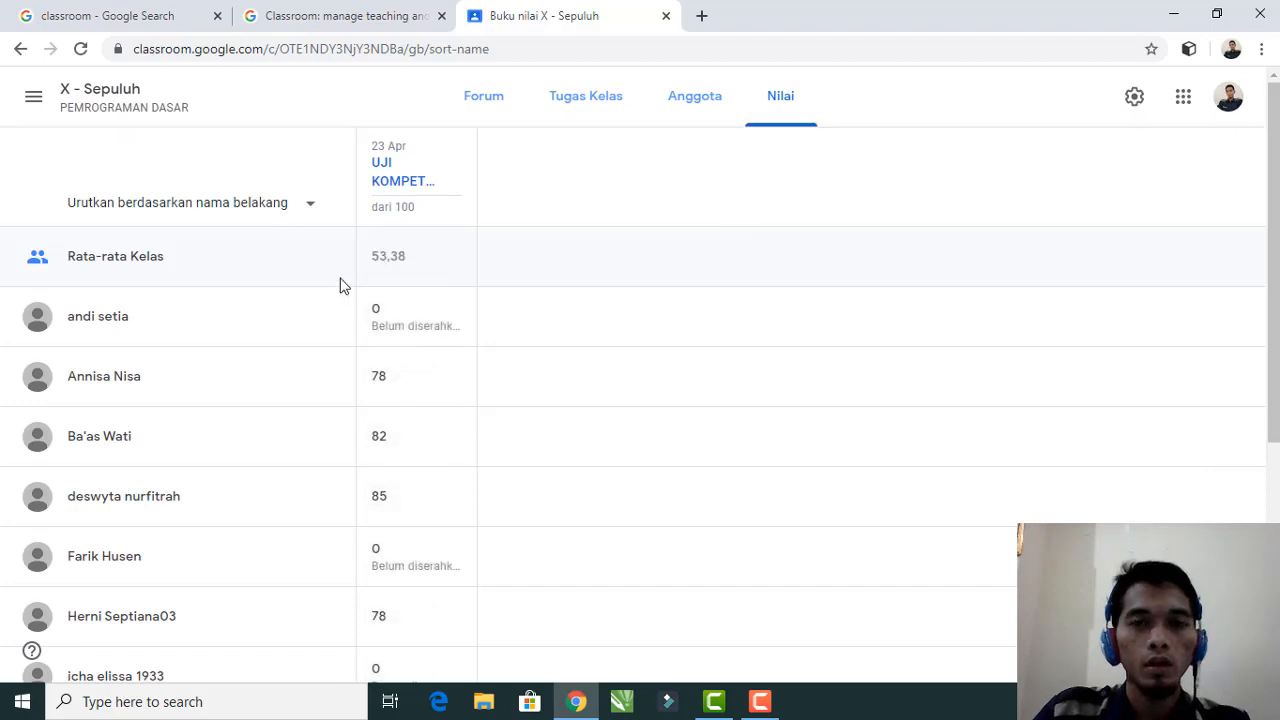
- Review the X - Sepuluh grade book, and open the graded submissions of the UJI KOMPETENSI BAB 3 assignment from Tugas Kelas
scroll(437, 380, "down", 4)
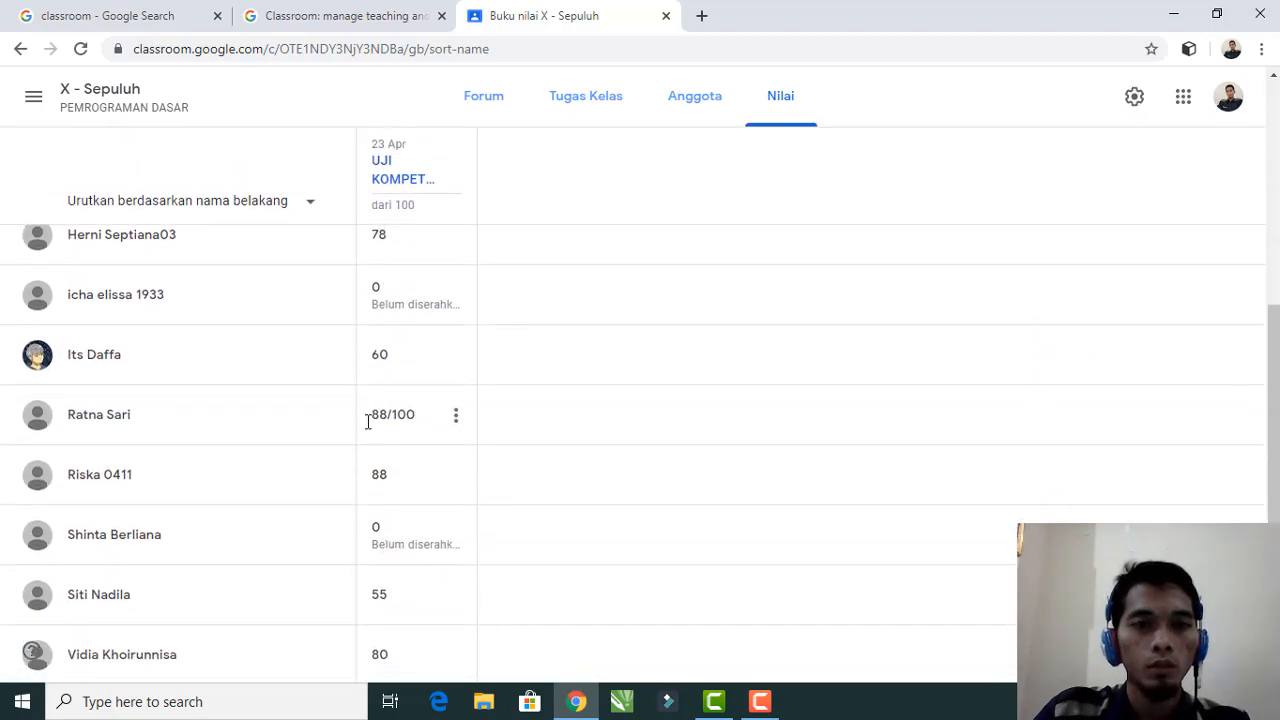
scroll(397, 570, "up", 4)
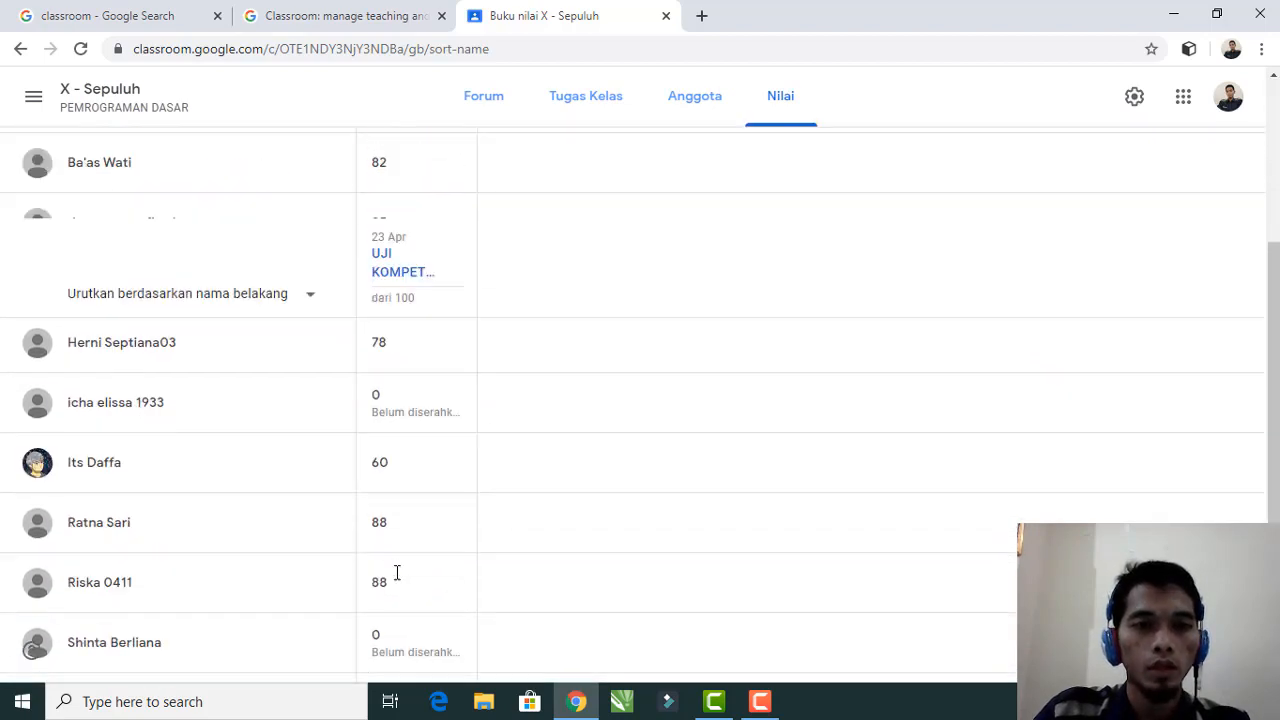
left_click(588, 105)
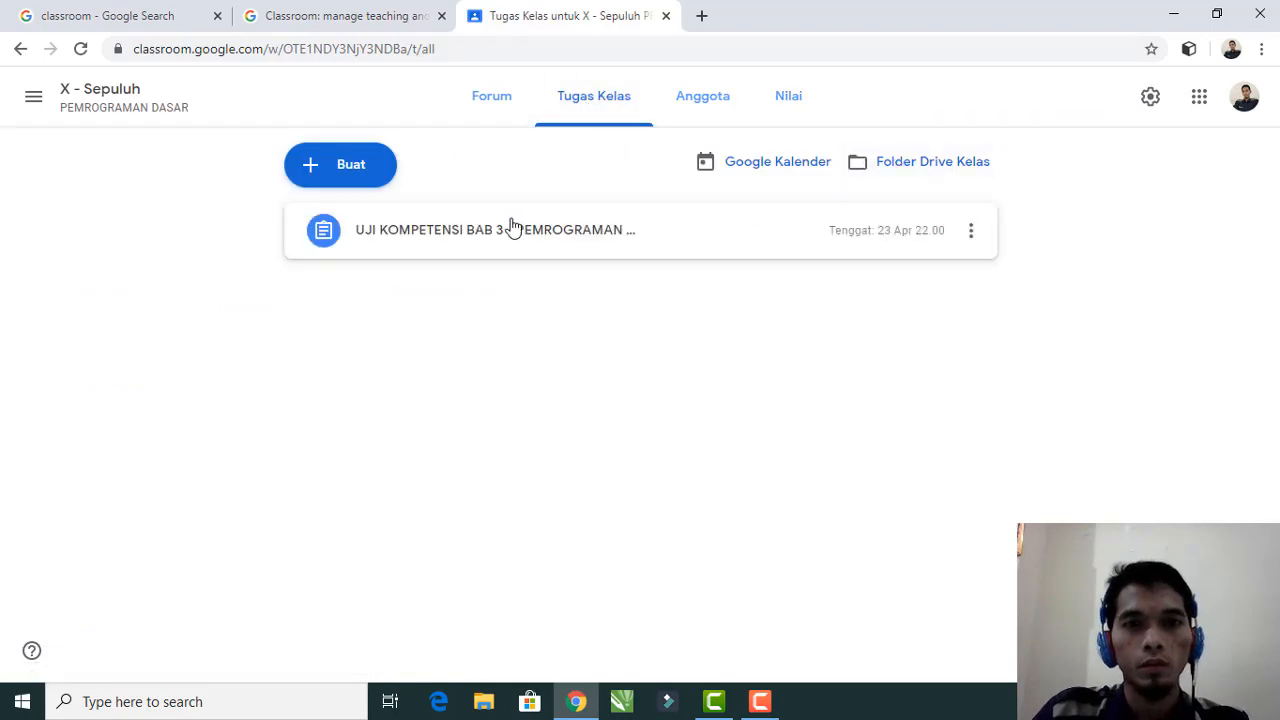
left_click(593, 248)
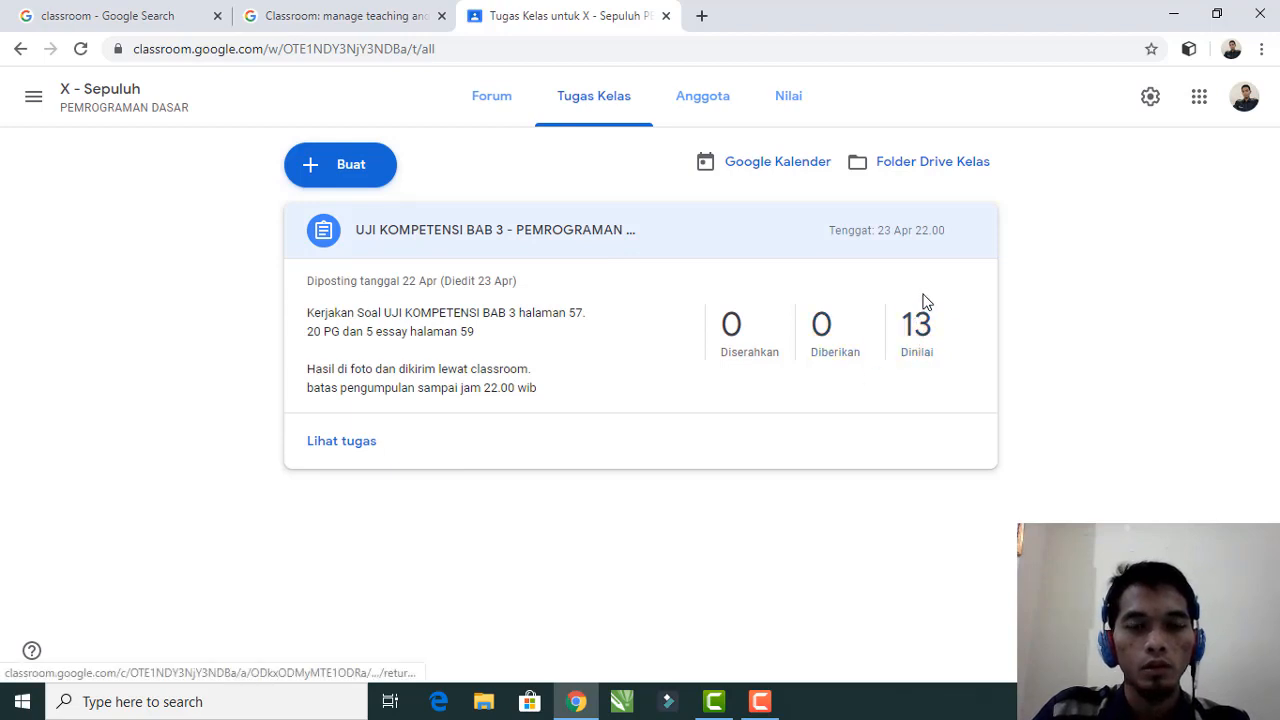
left_click(903, 331)
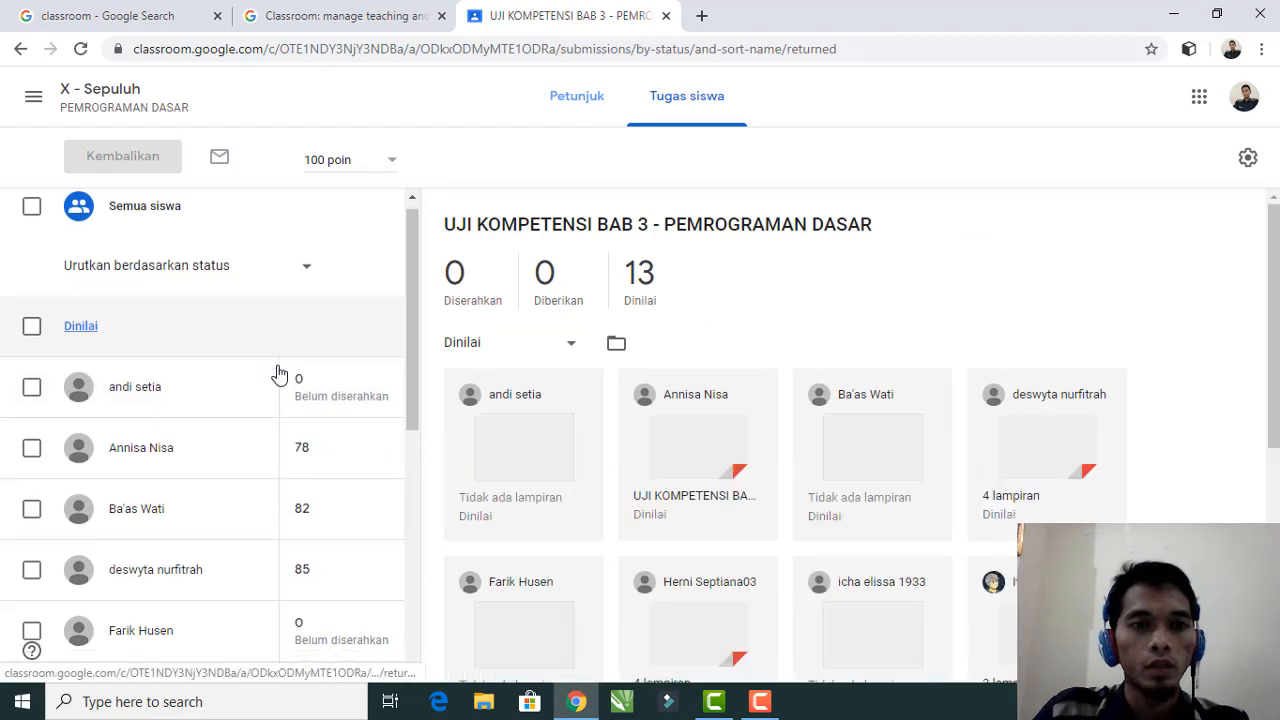
- Look through the student submission cards and their attachments for the UJI KOMPETENSI BAB 3 - PEMROGRAMAN DASAR assignment
scroll(279, 374, "down", 1)
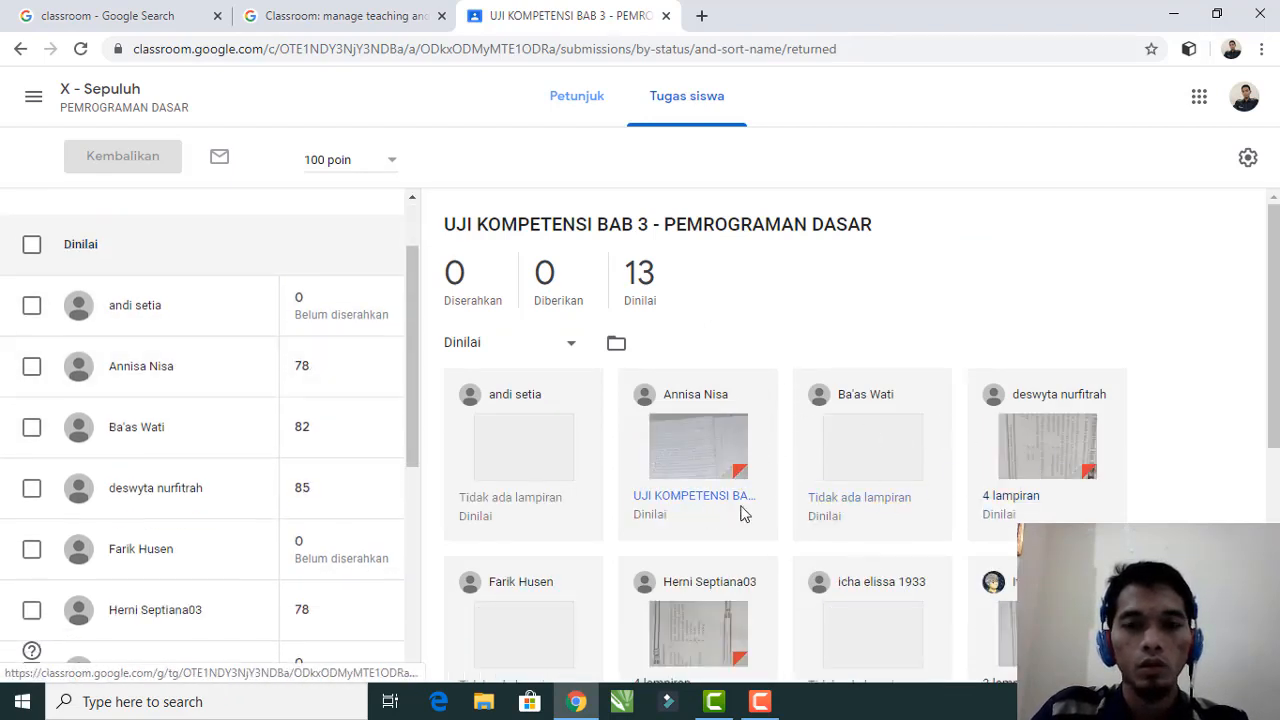
scroll(665, 480, "down", 5)
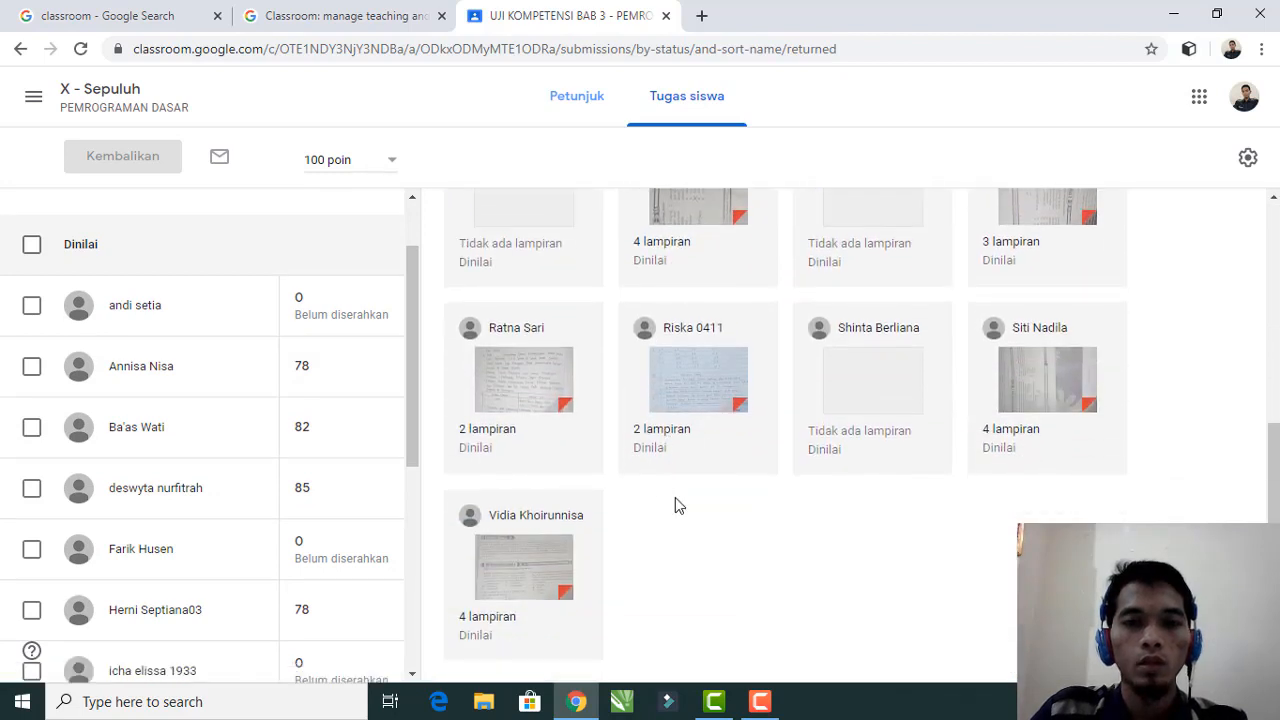
scroll(675, 497, "up", 5)
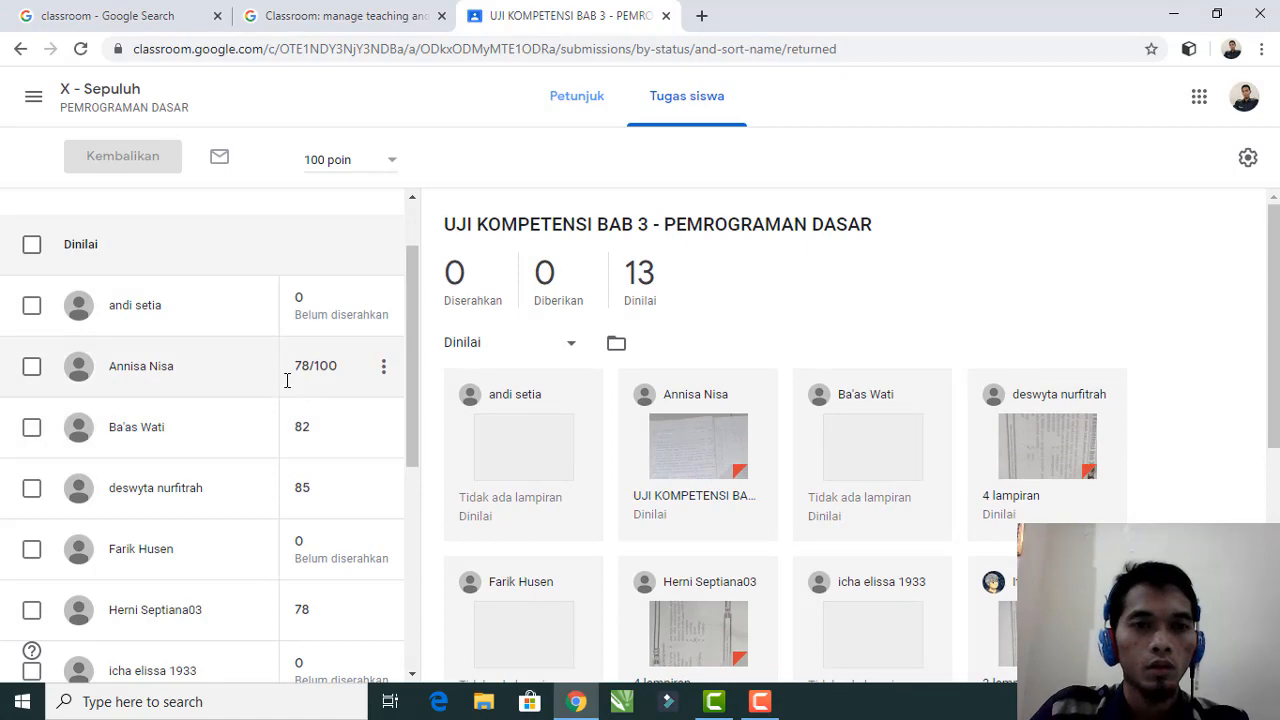
scroll(1065, 345, "down", 5)
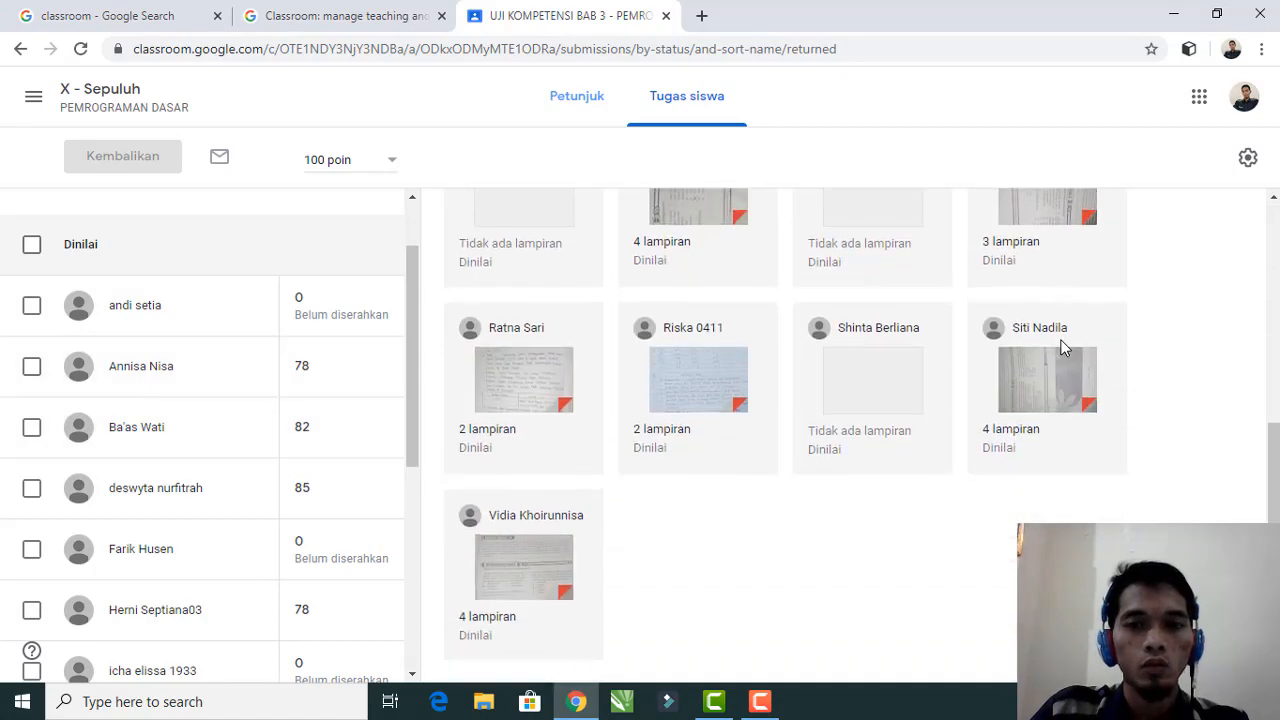
scroll(790, 490, "up", 5)
scroll(540, 310, "up", 2)
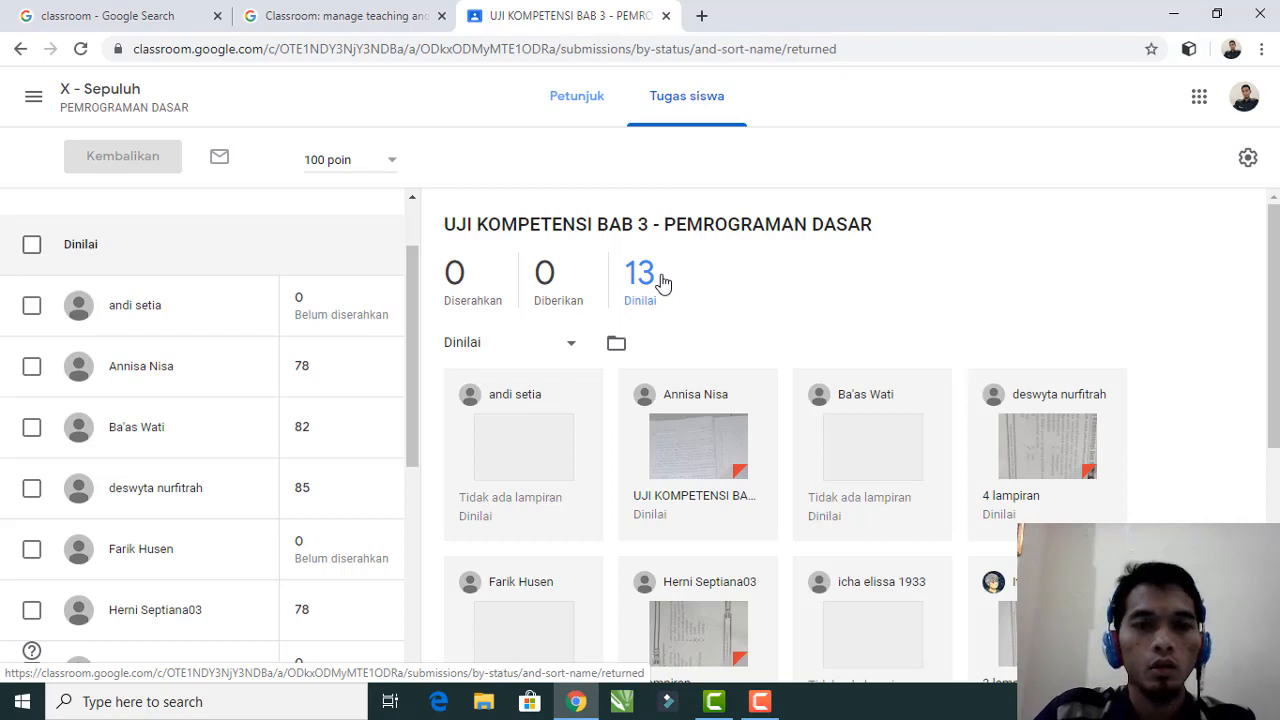
- Examine each student's score and the not-submitted marks in the graded student list of the assignment
scroll(294, 366, "down", 5)
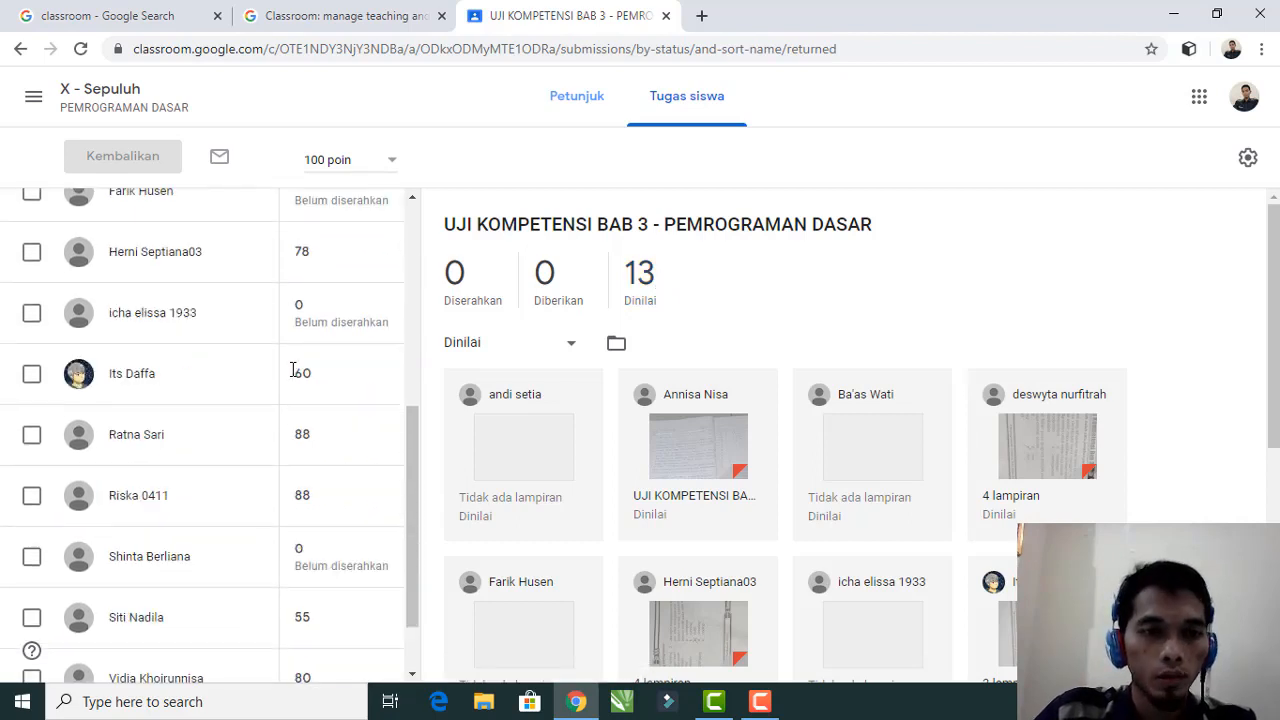
scroll(323, 454, "up", 5)
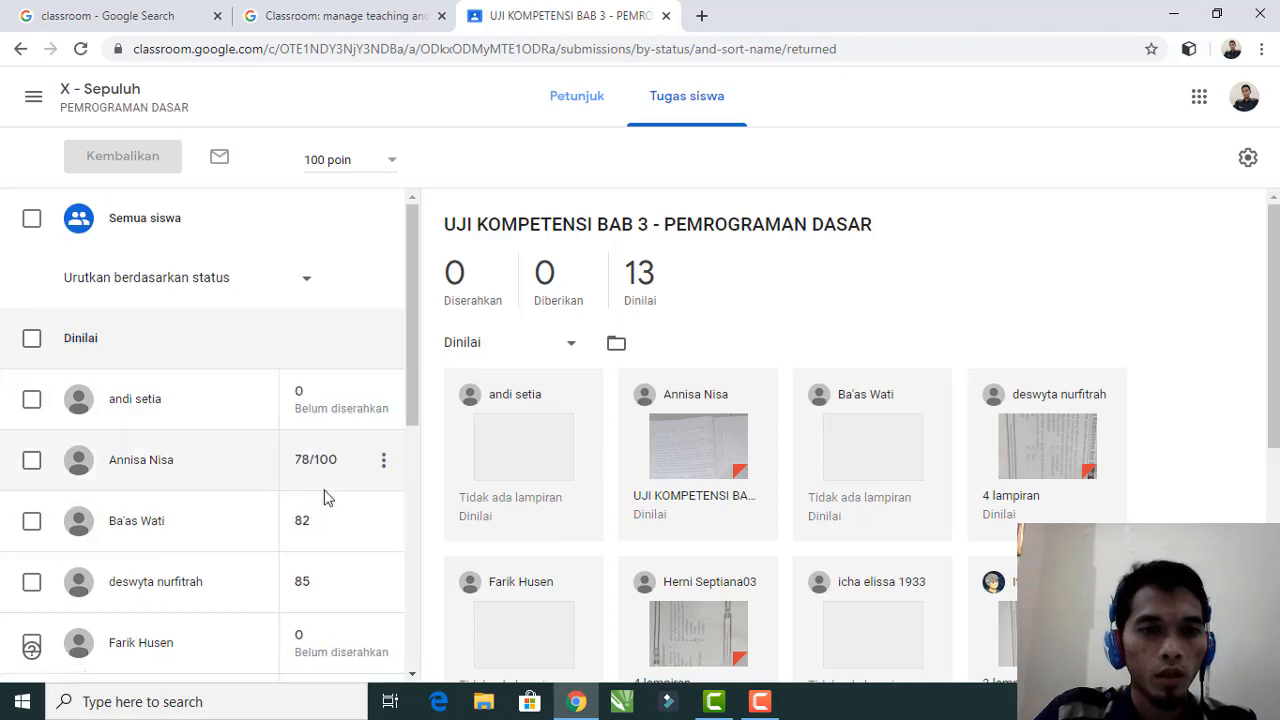
scroll(325, 490, "down", 5)
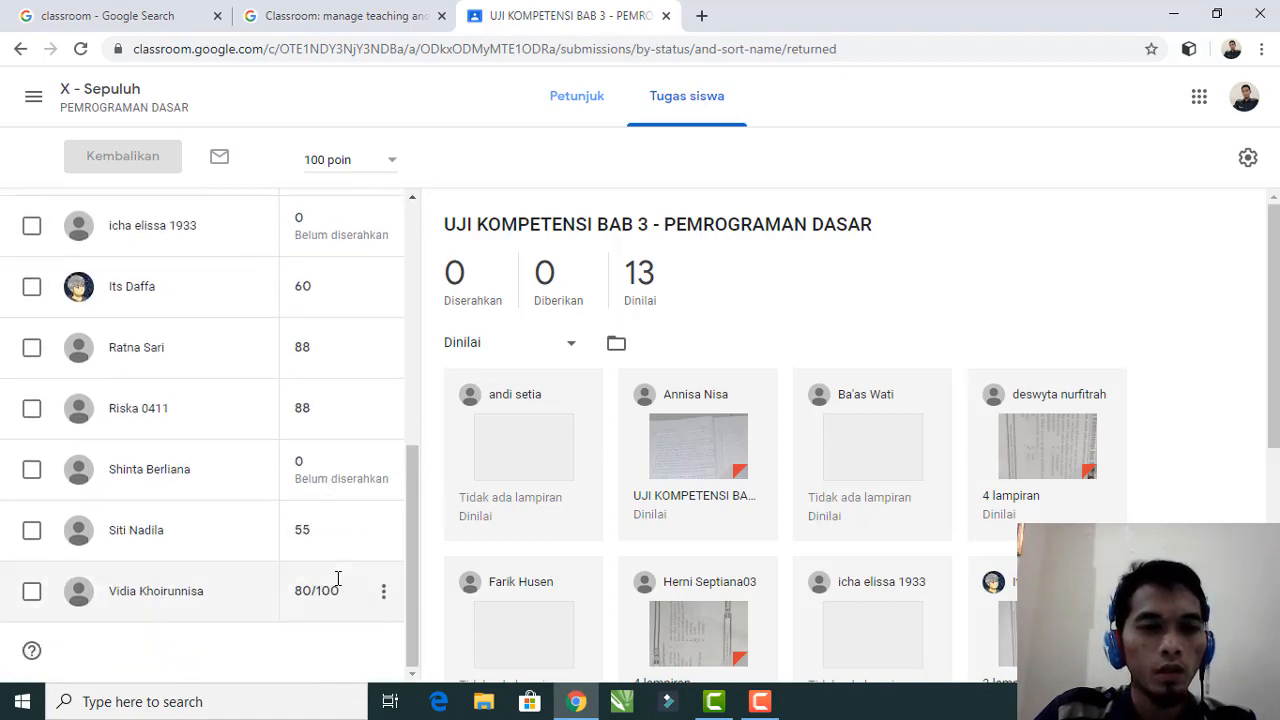
scroll(338, 578, "up", 5)
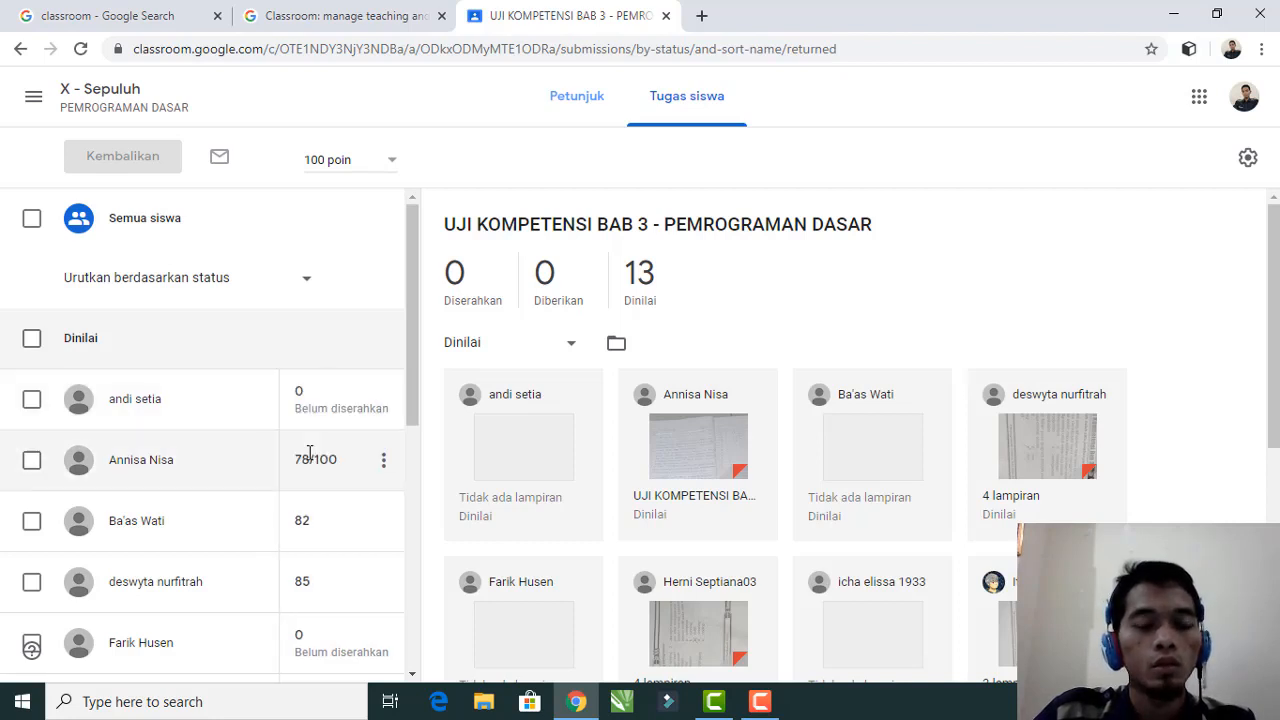
scroll(308, 458, "down", 5)
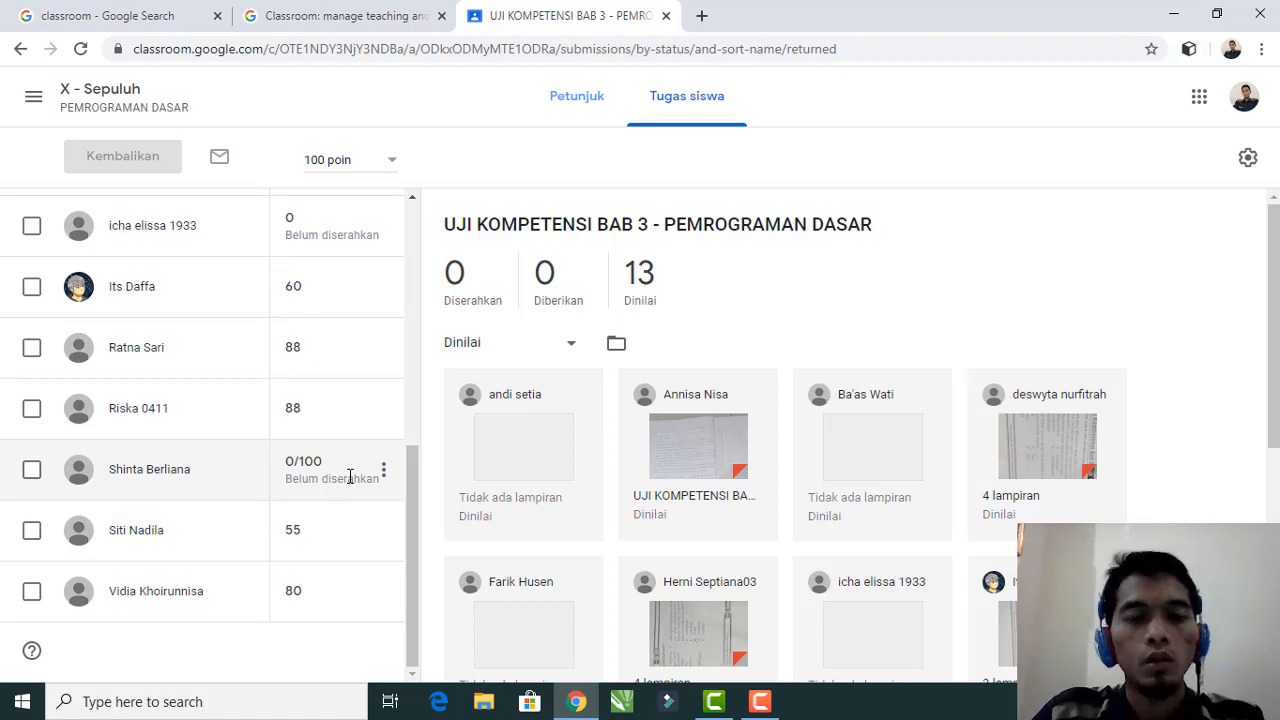
scroll(350, 476, "up", 4)
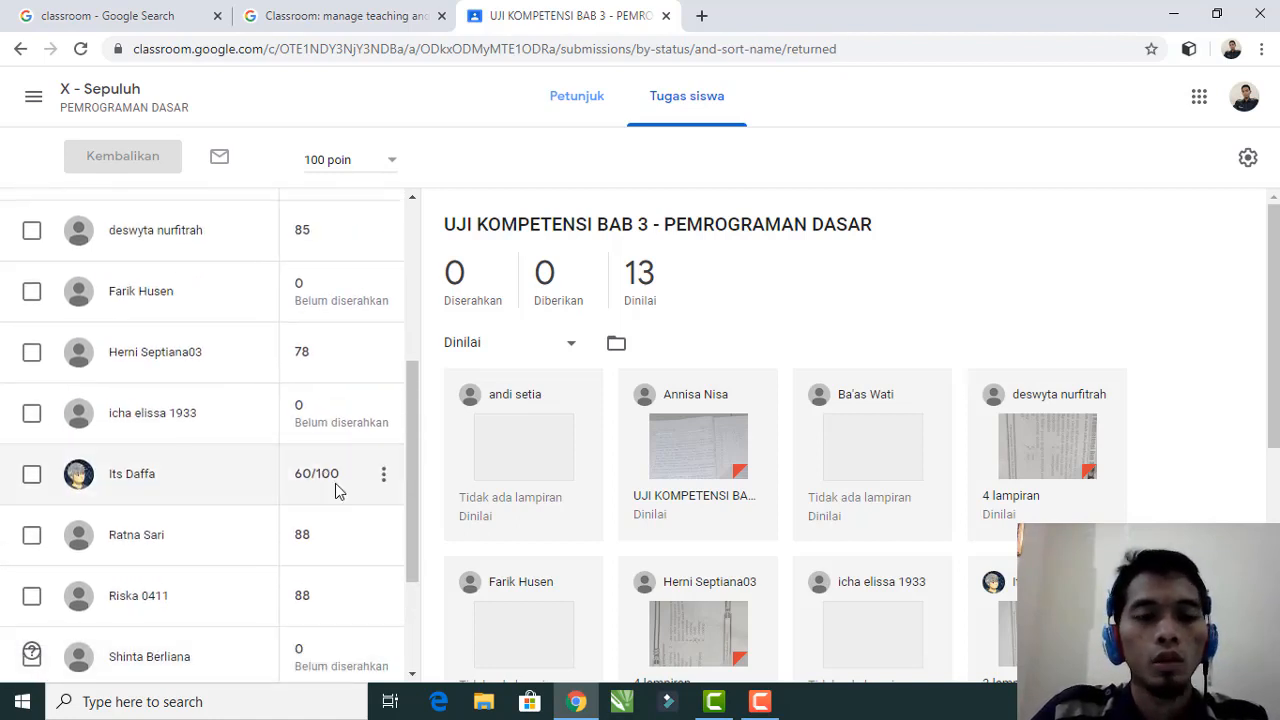
scroll(337, 489, "up", 2)
scroll(337, 486, "down", 2)
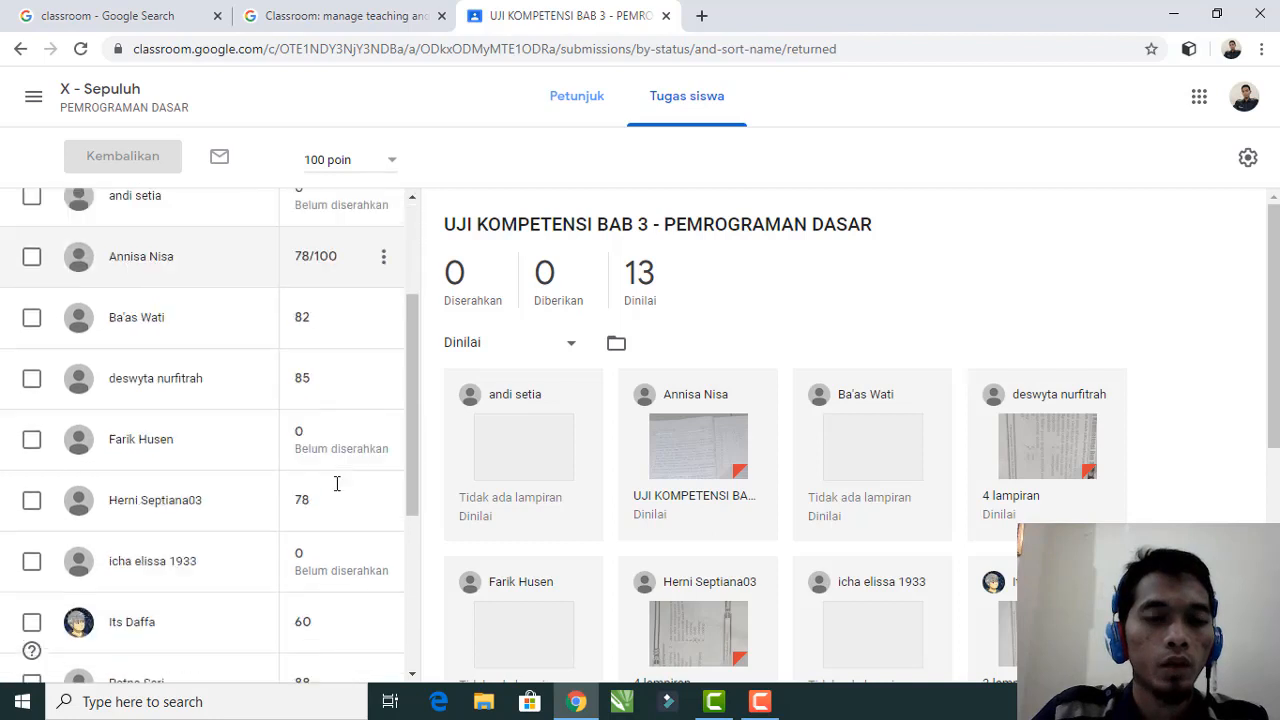
scroll(337, 486, "up", 2)
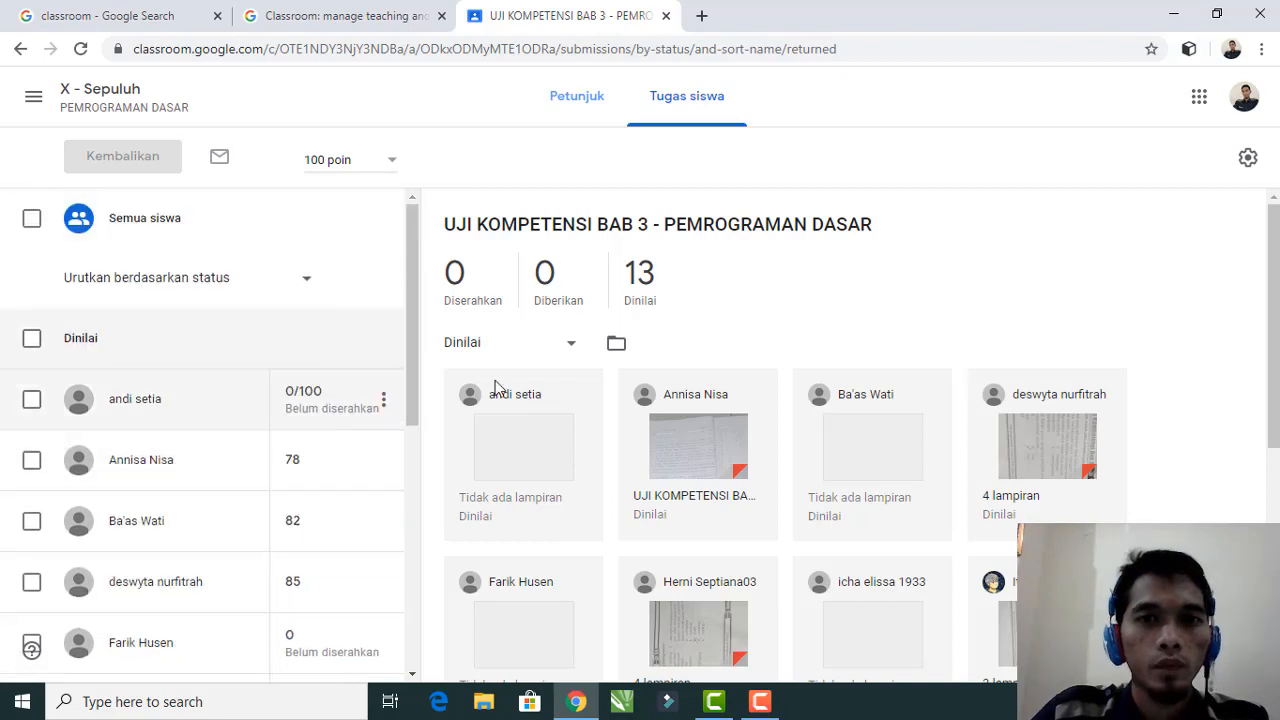
- Return to the overview of all classes from the X - Sepuluh assignment
left_click(35, 100)
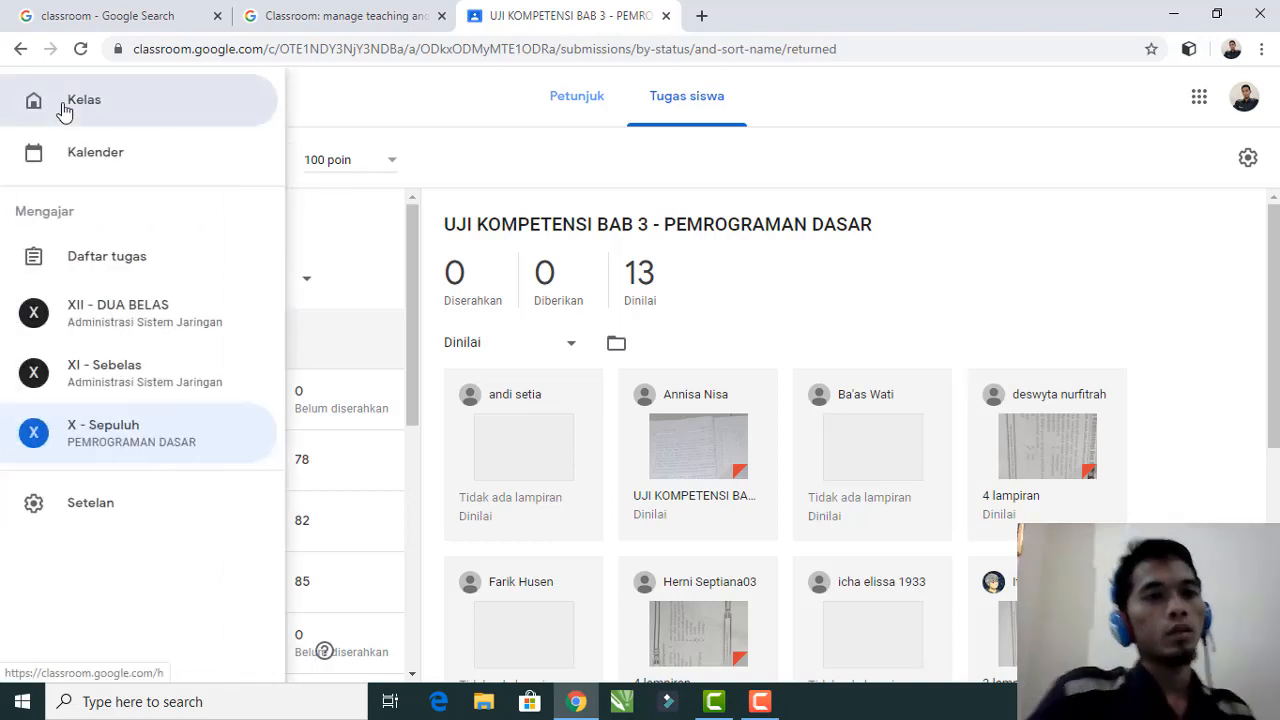
left_click(62, 106)
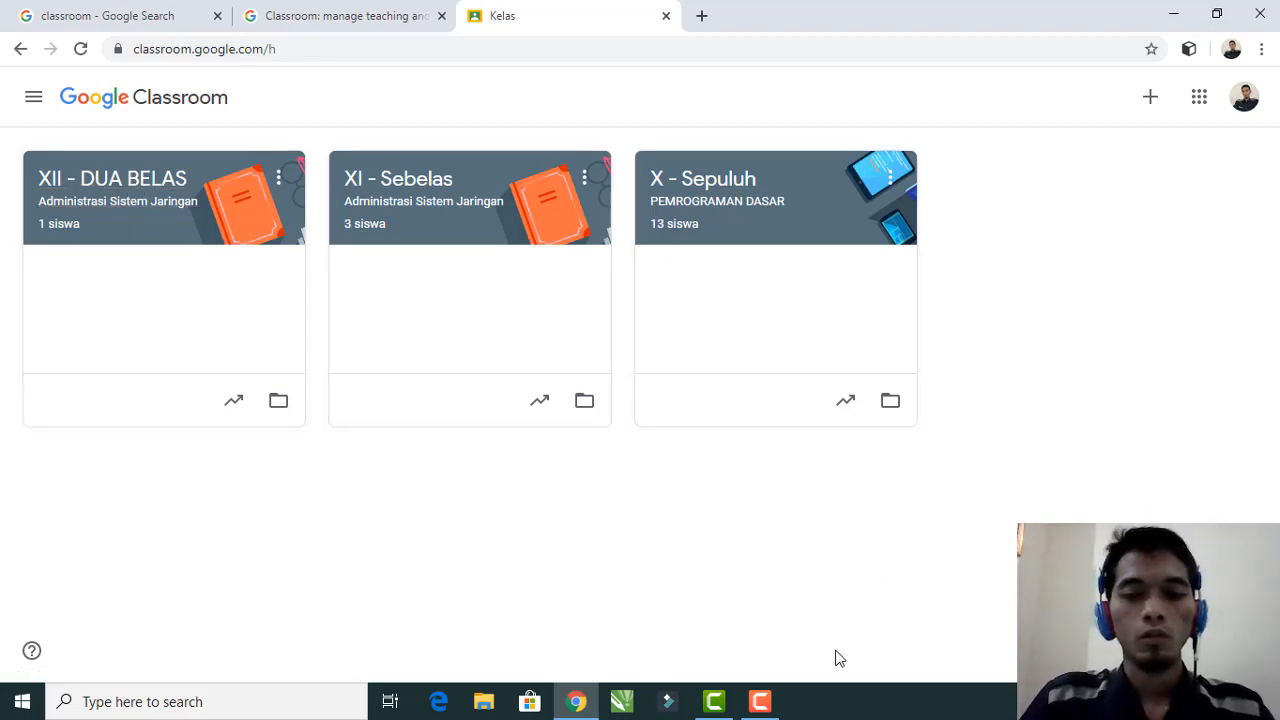
left_click(762, 703)
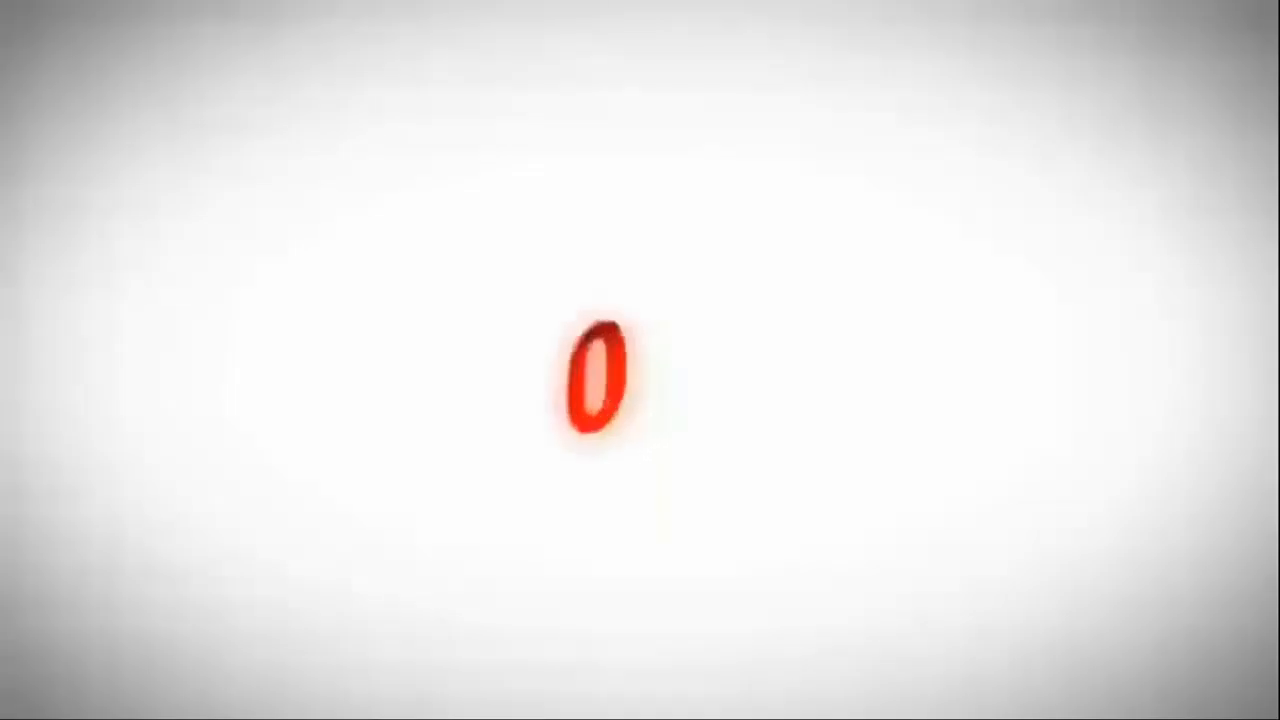